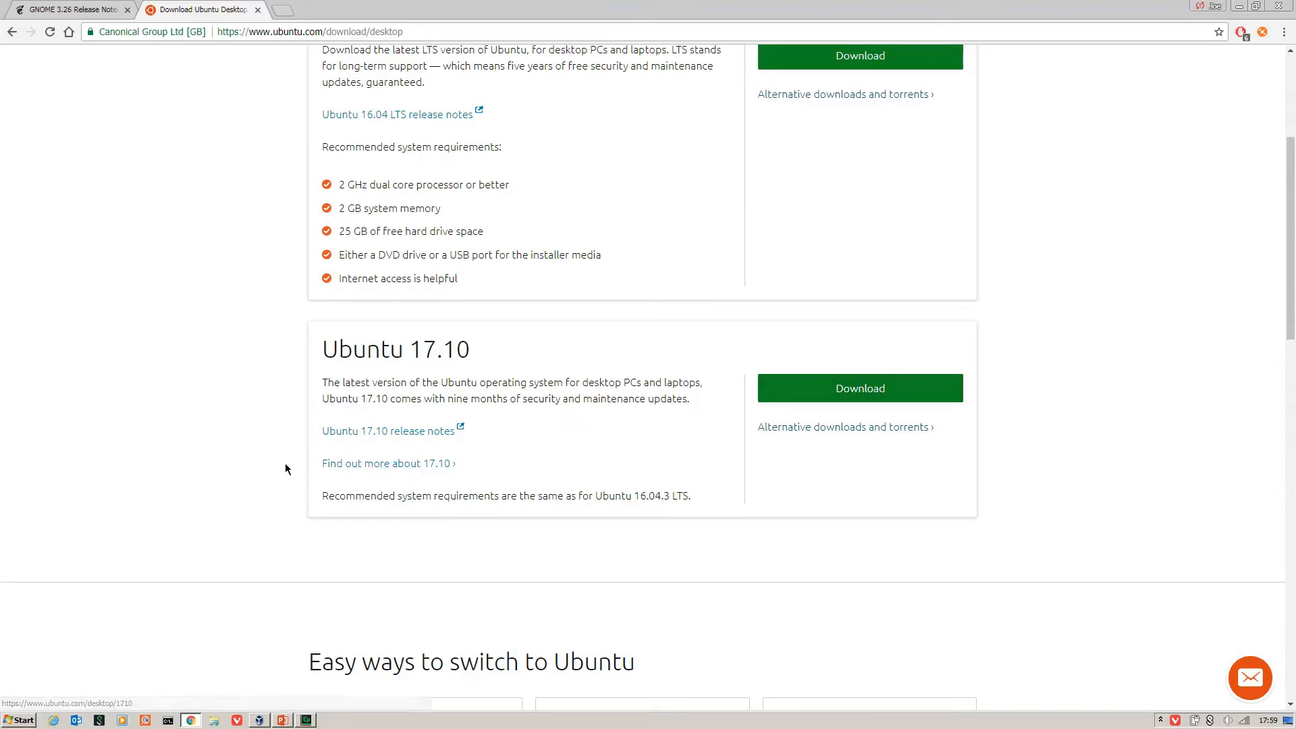
Leave the Ubuntu 17.10 download page and bring the VirtualBox Manager to the front.
left_click(261, 721)
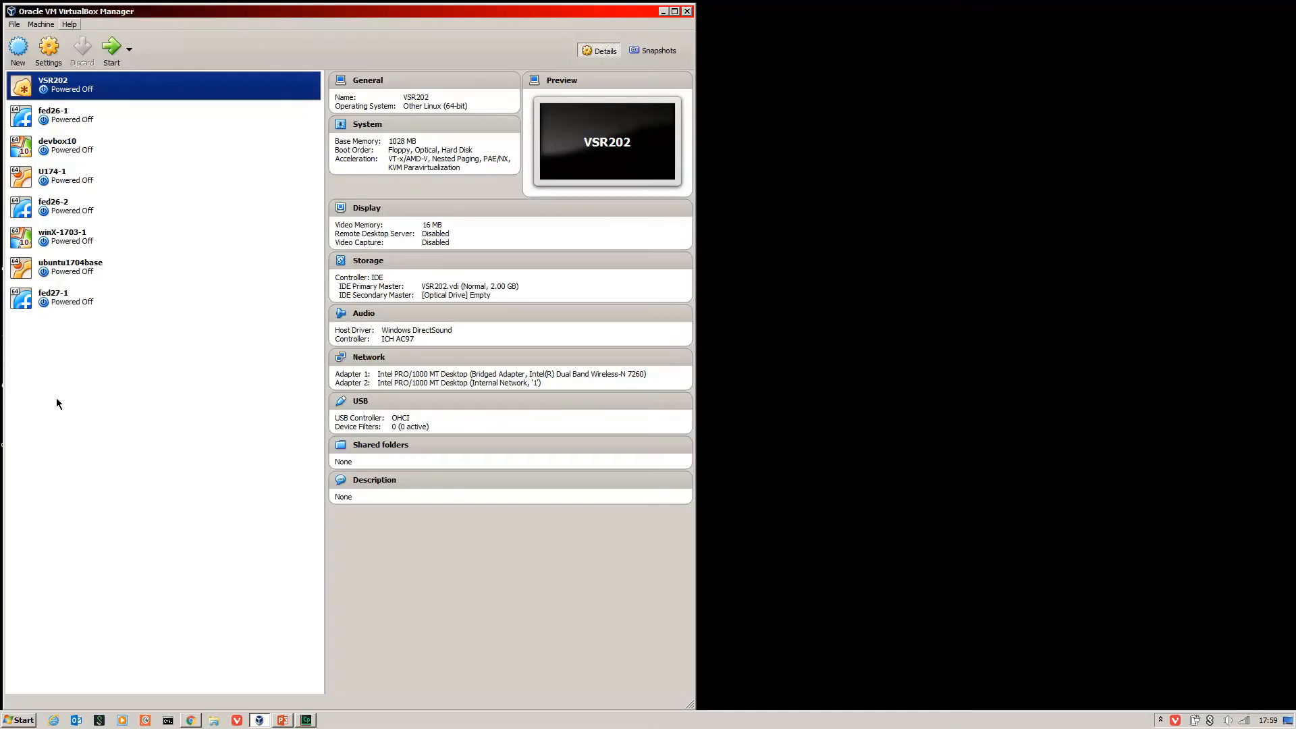
left_click(68, 23)
left_click(108, 116)
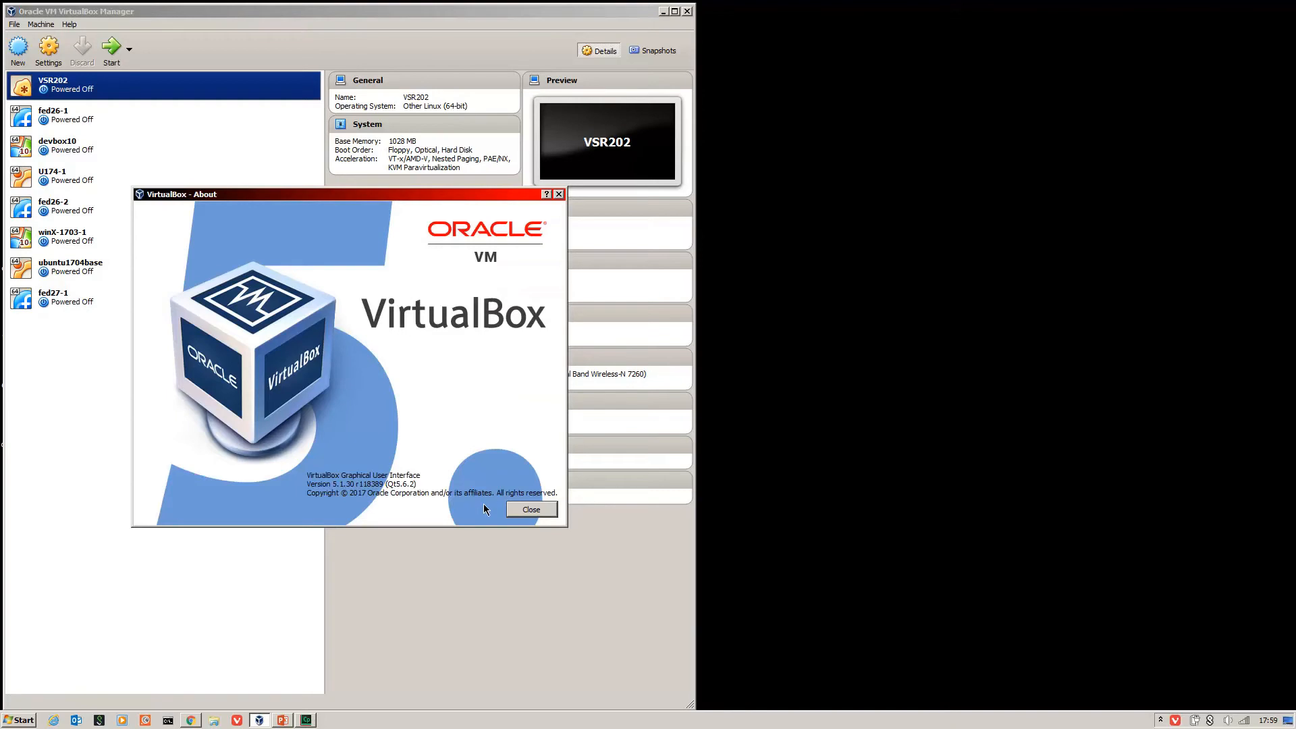
left_click(546, 511)
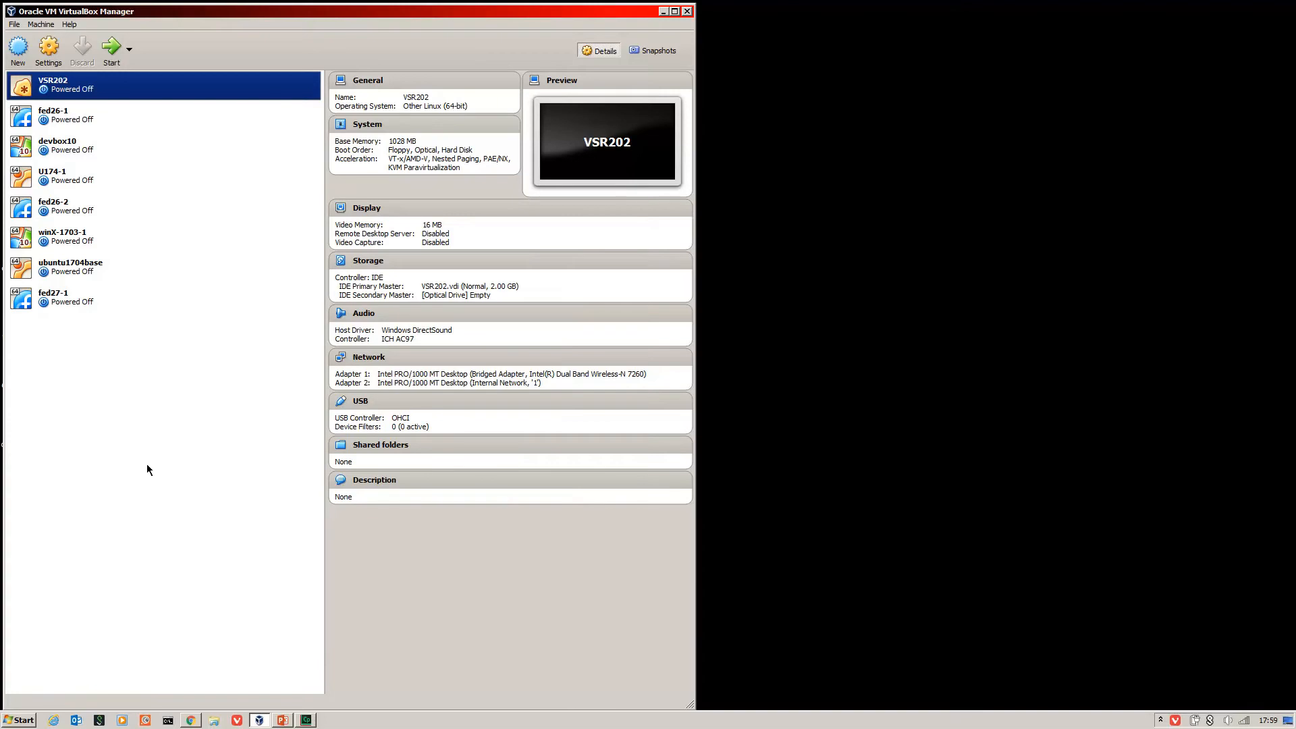
Create Linux VM u1710-1 with 2048 MB memory and a 10 GB virtual hard disk.
left_click(17, 51)
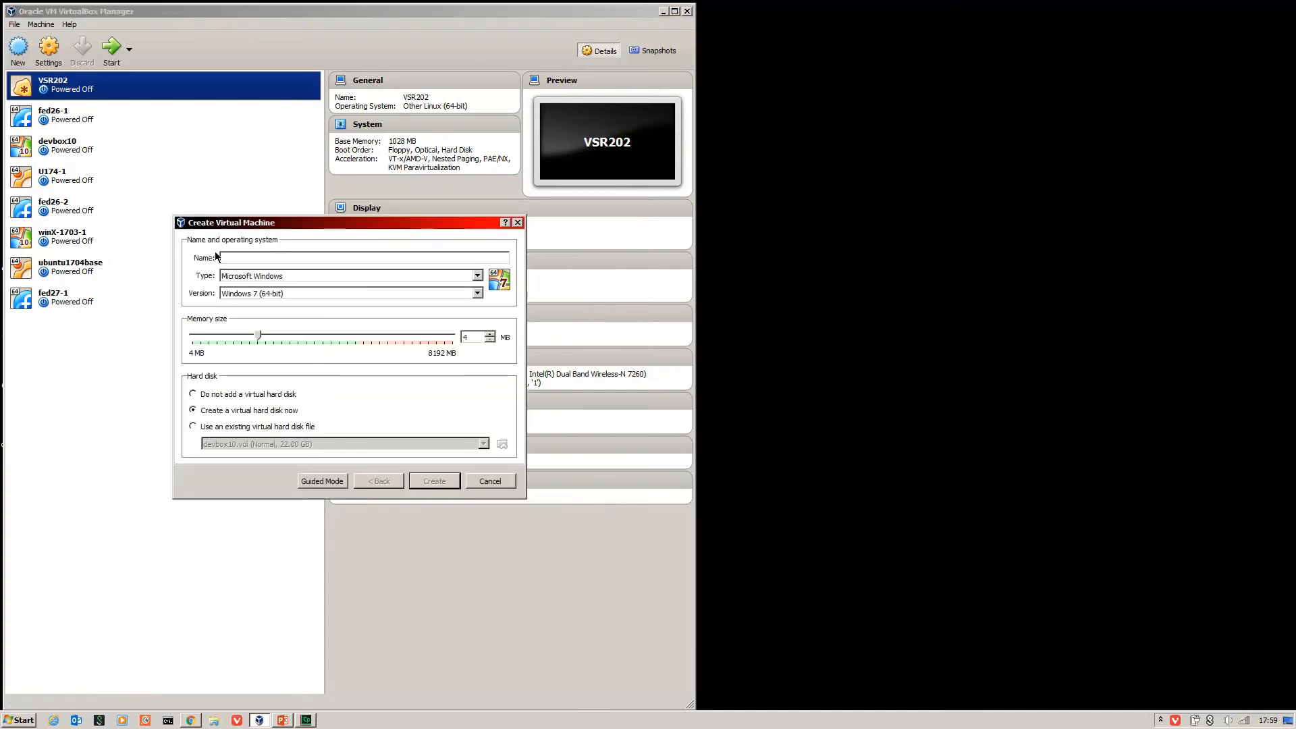
type("u1710-1")
left_click(468, 274)
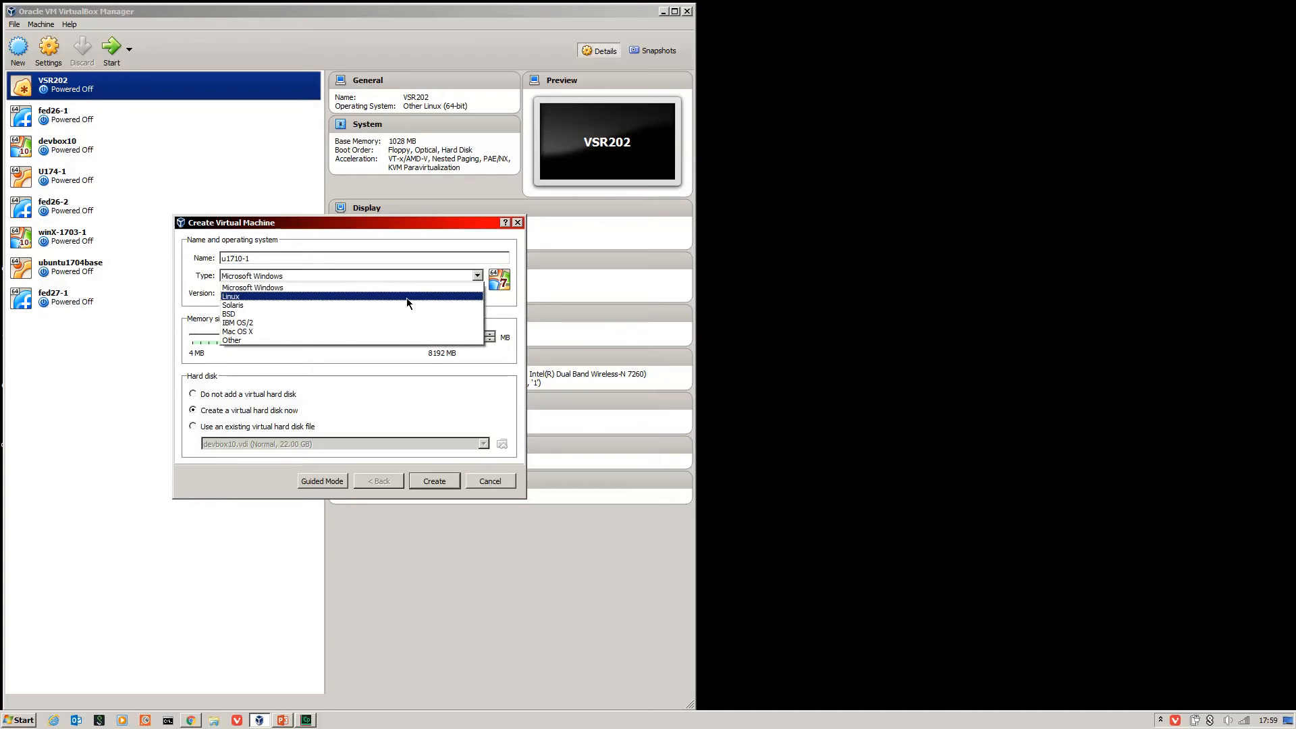
left_click(326, 297)
double_click(472, 337)
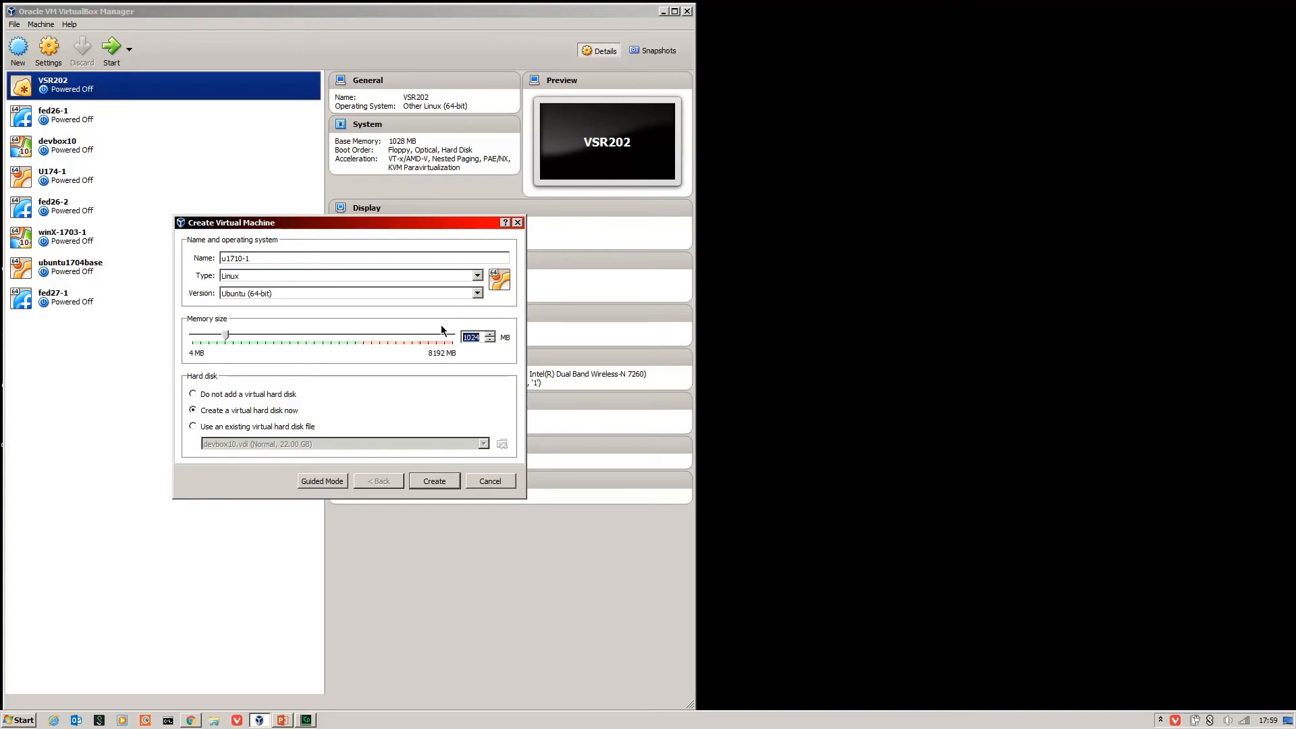
type("2048")
left_click(424, 485)
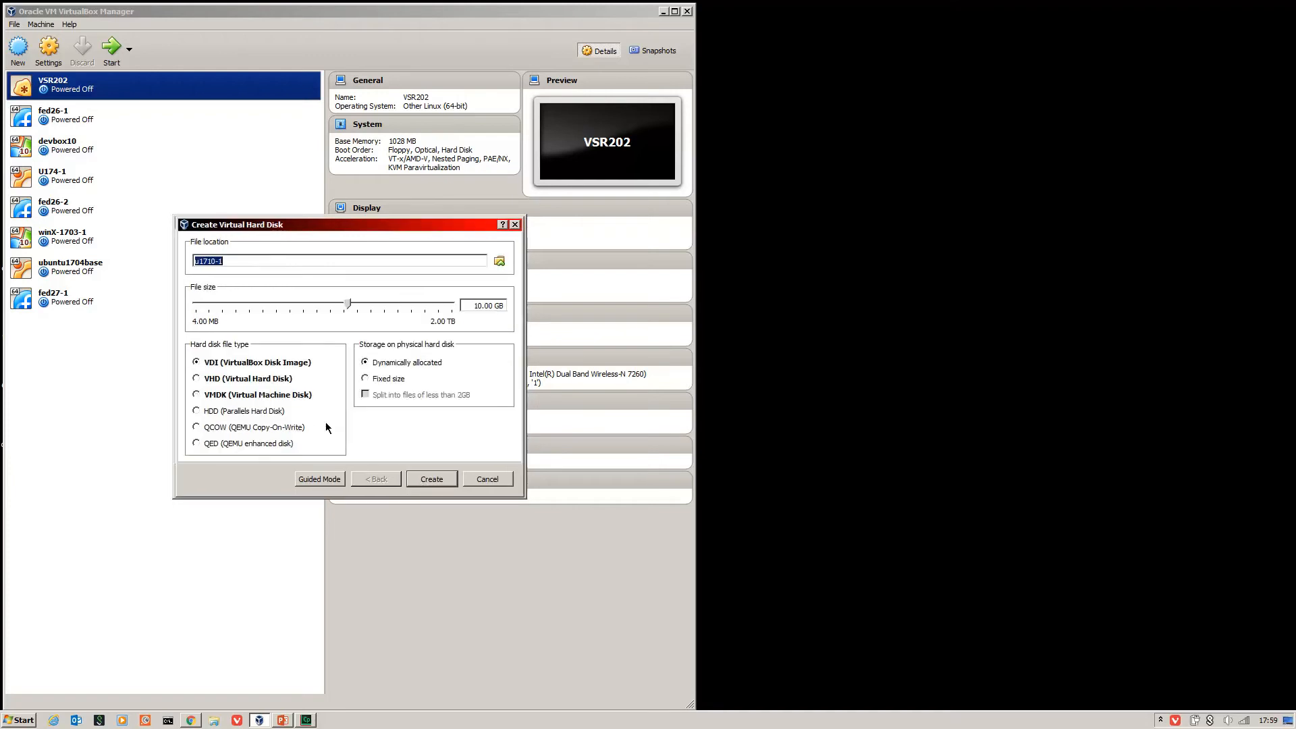
left_click(437, 480)
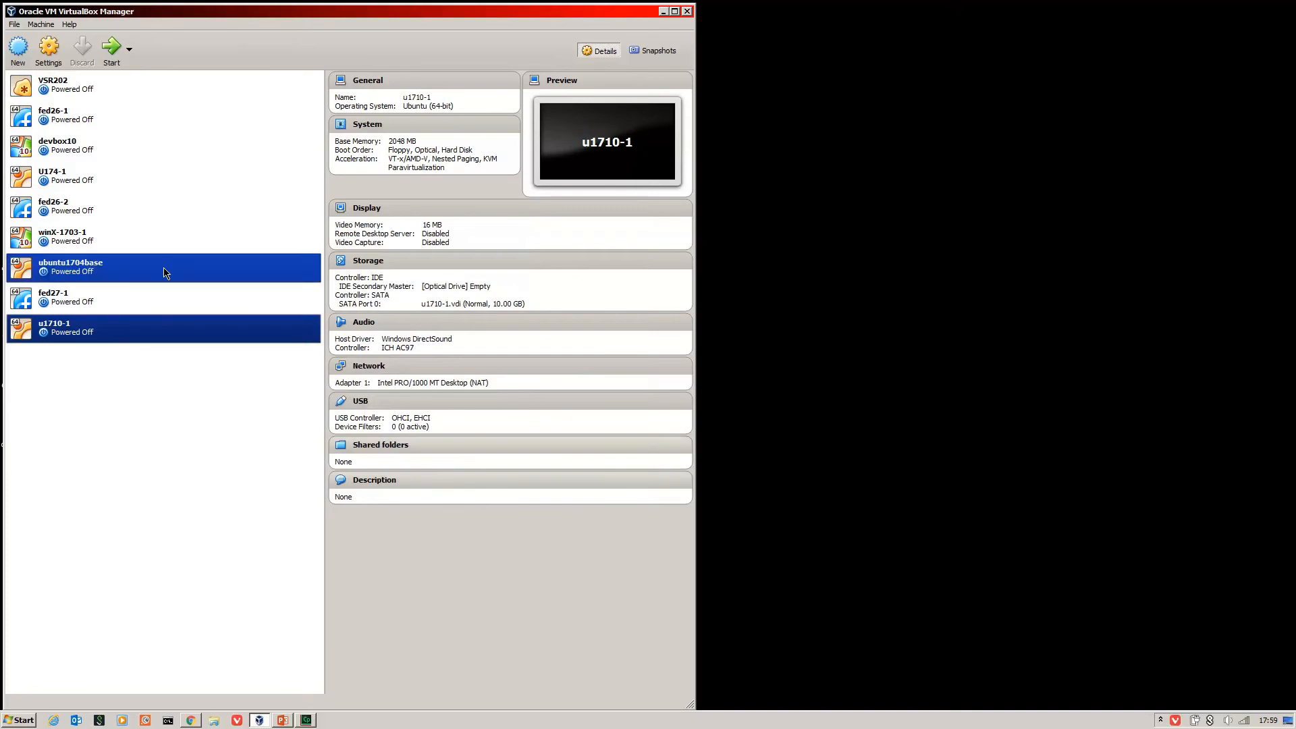
Set u1710-1's description to 'Ubuntu 17.10 for ansible'.
left_click(48, 48)
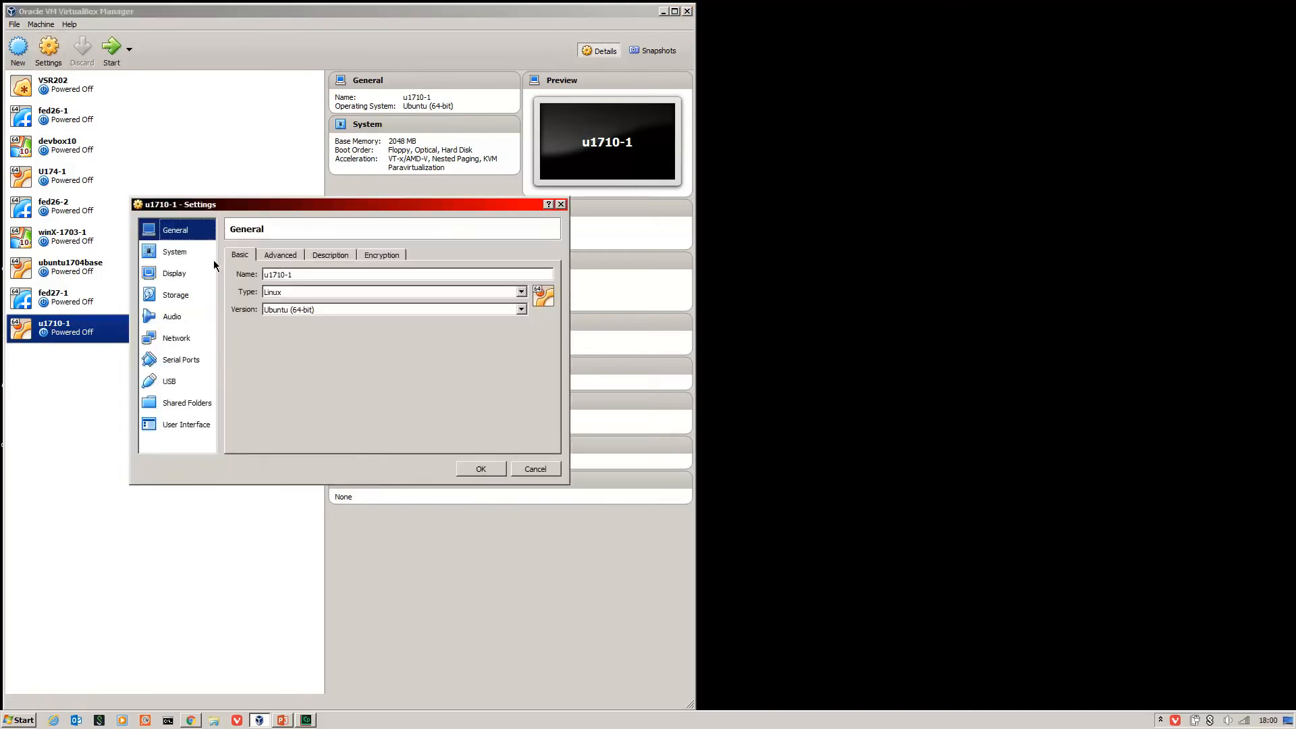
left_click(284, 255)
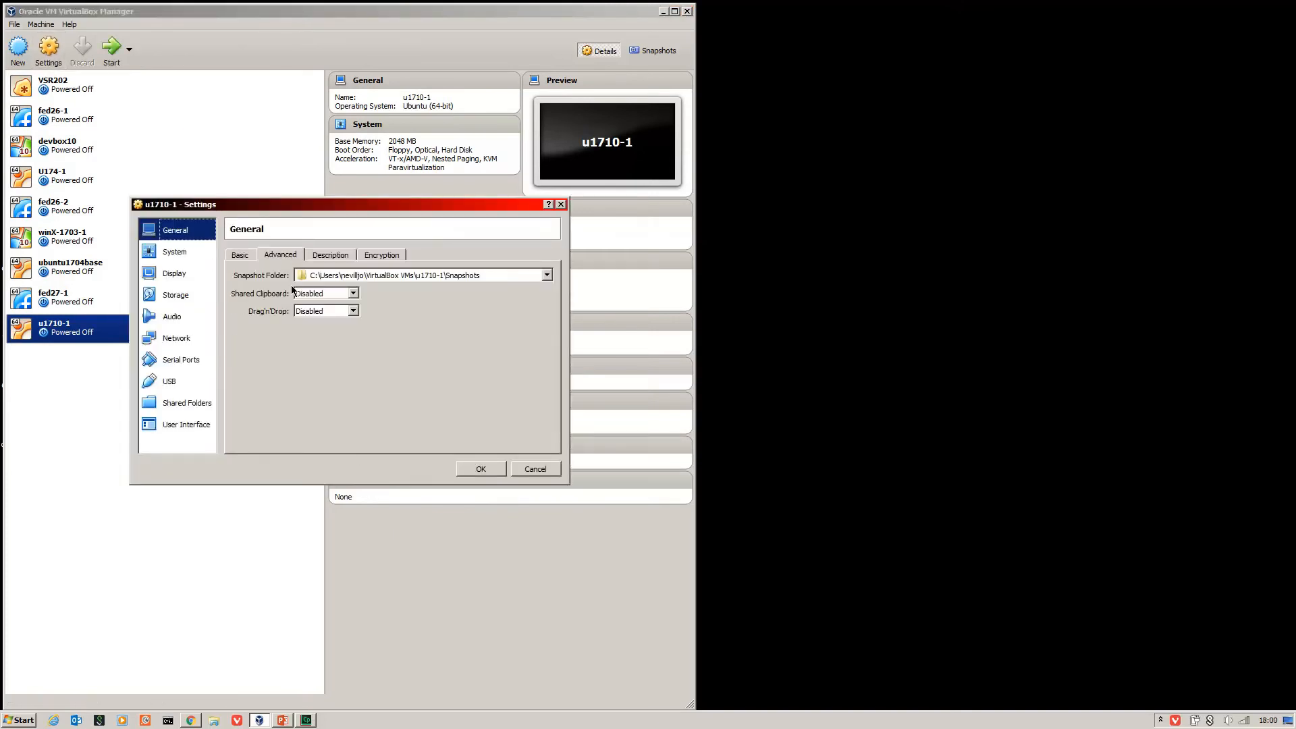
left_click(340, 257)
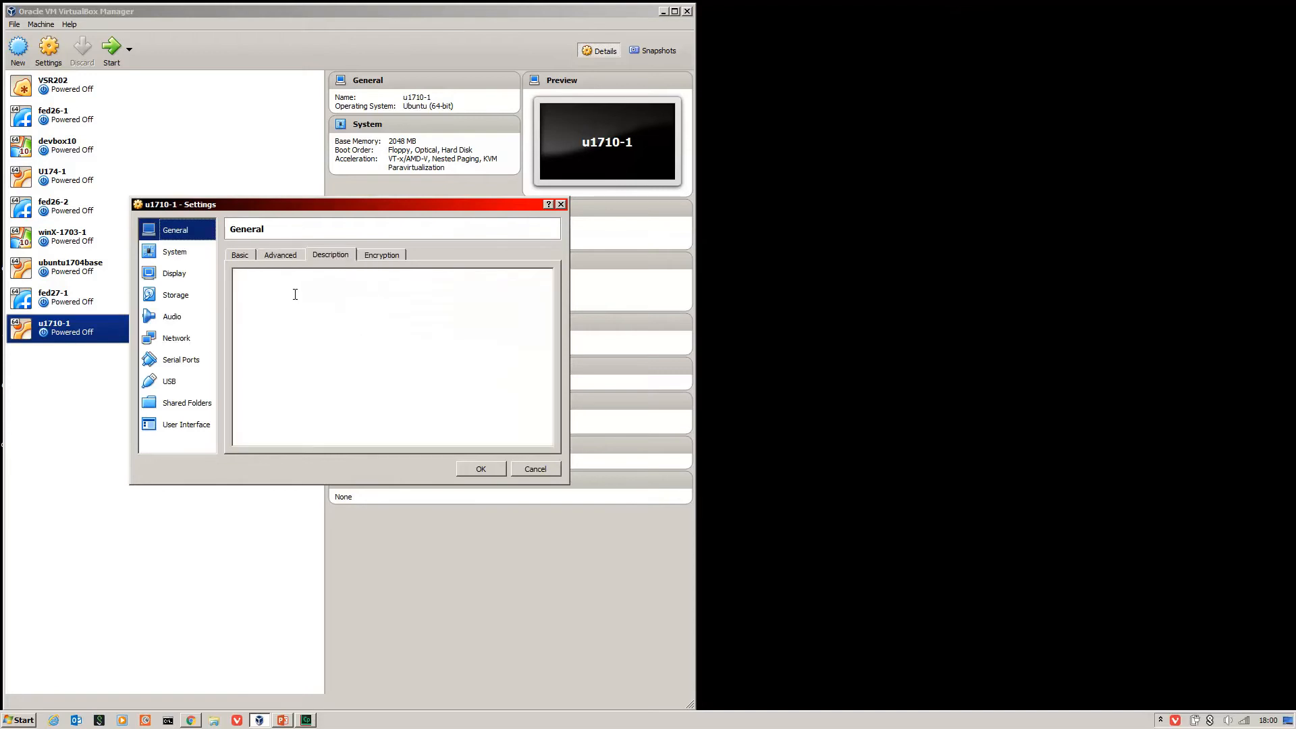
left_click(295, 293)
type("U")
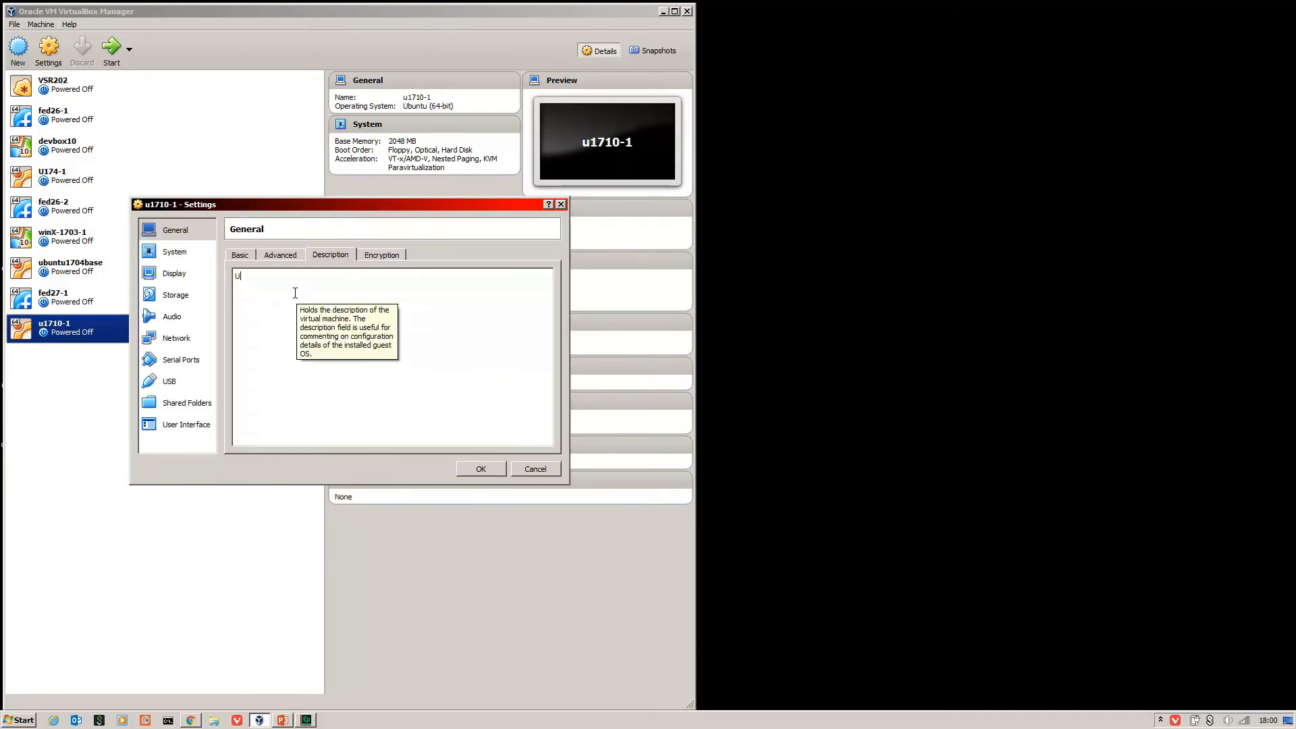
type("buntu 17.10 for ansible")
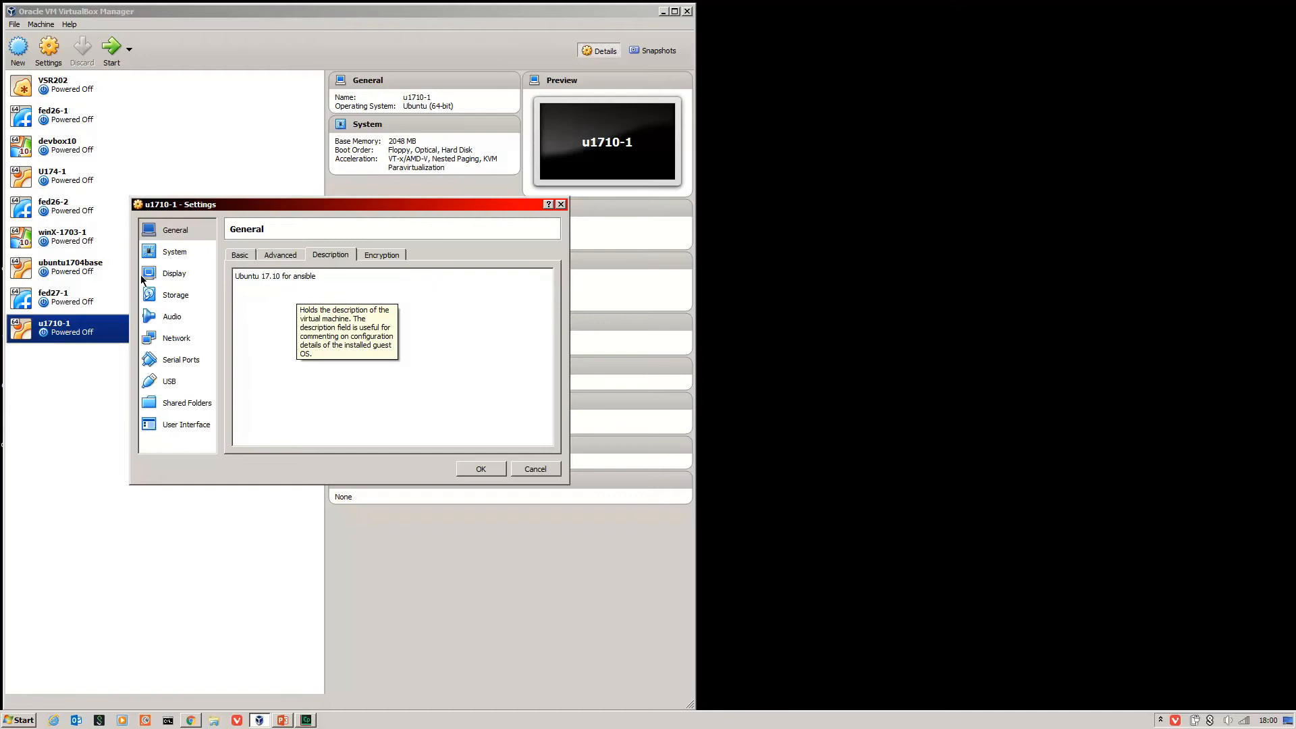
Raise the machine's processor count to 2.
left_click(169, 252)
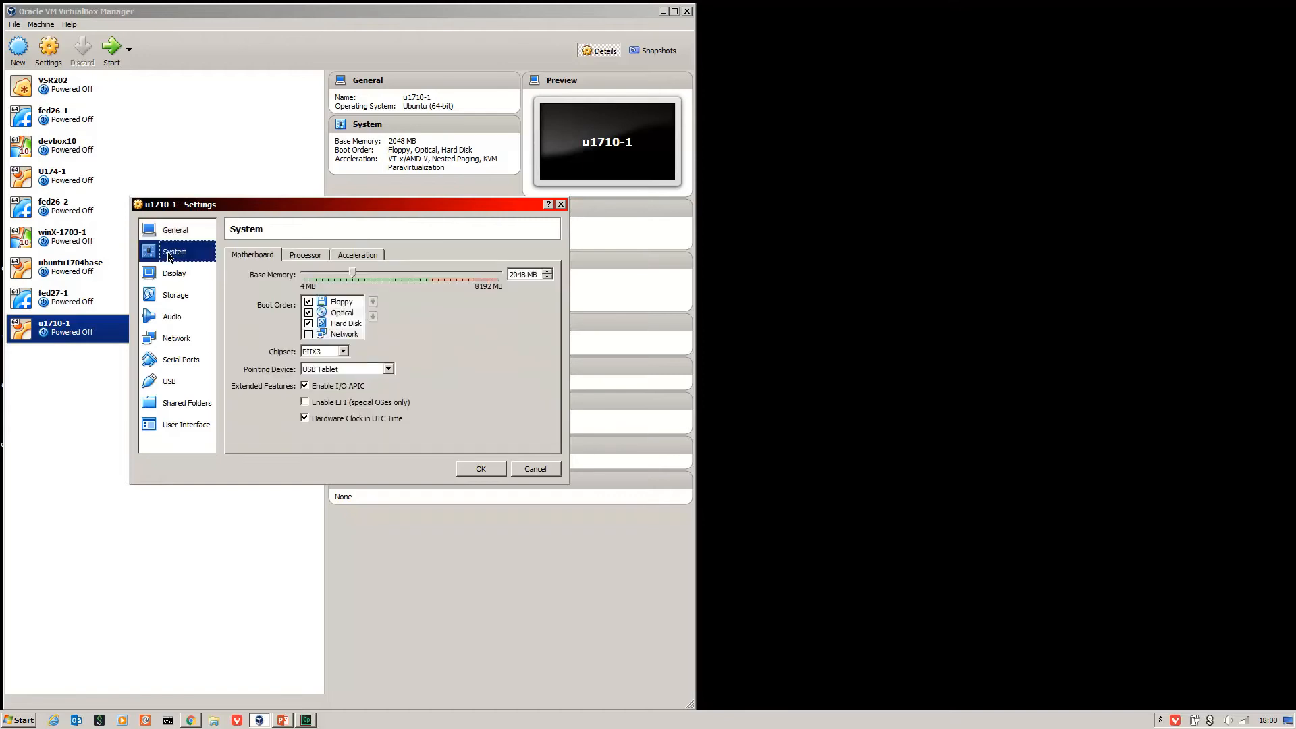
left_click(297, 254)
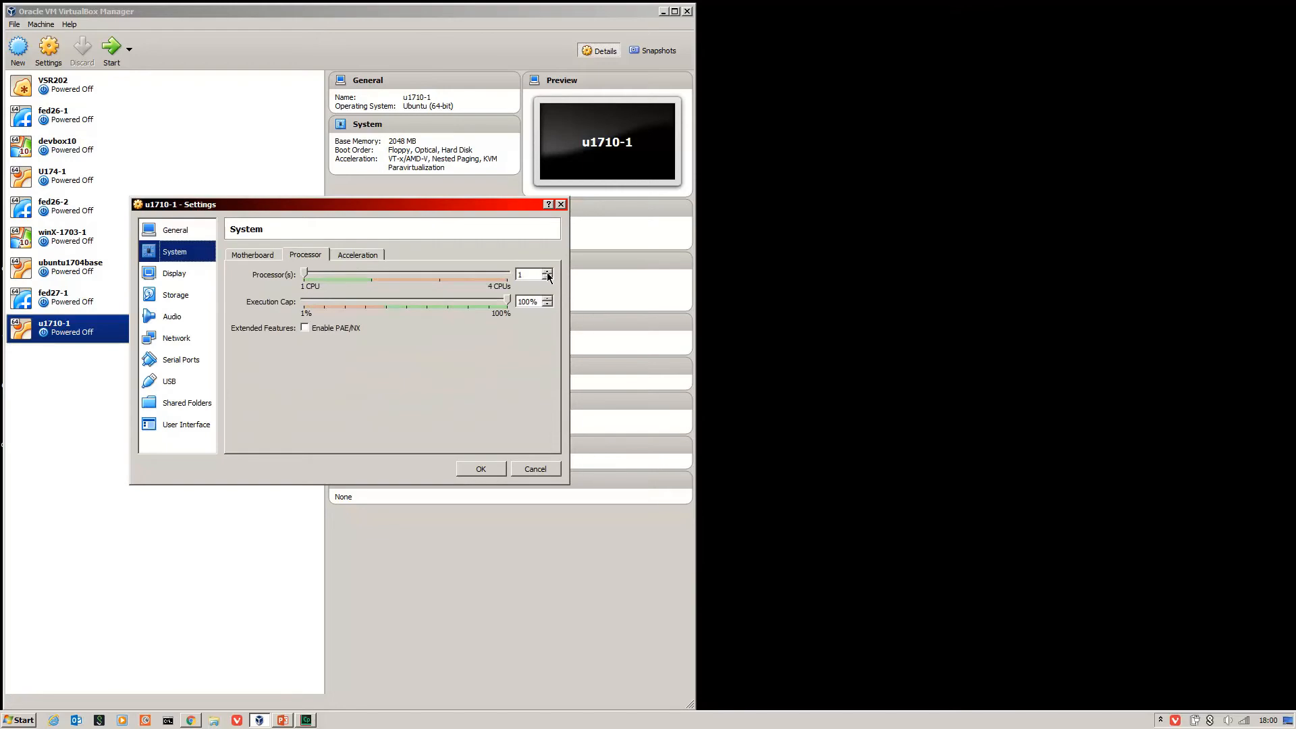
left_click(548, 272)
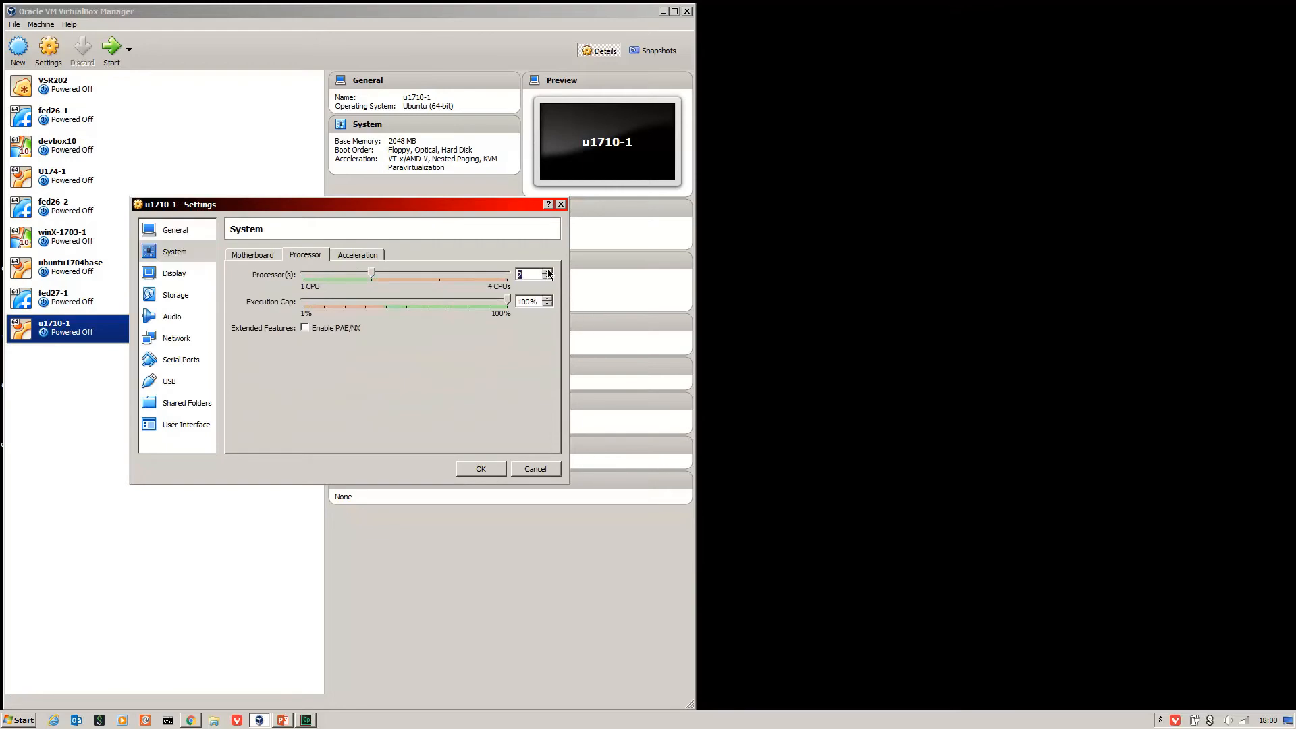
left_click(176, 295)
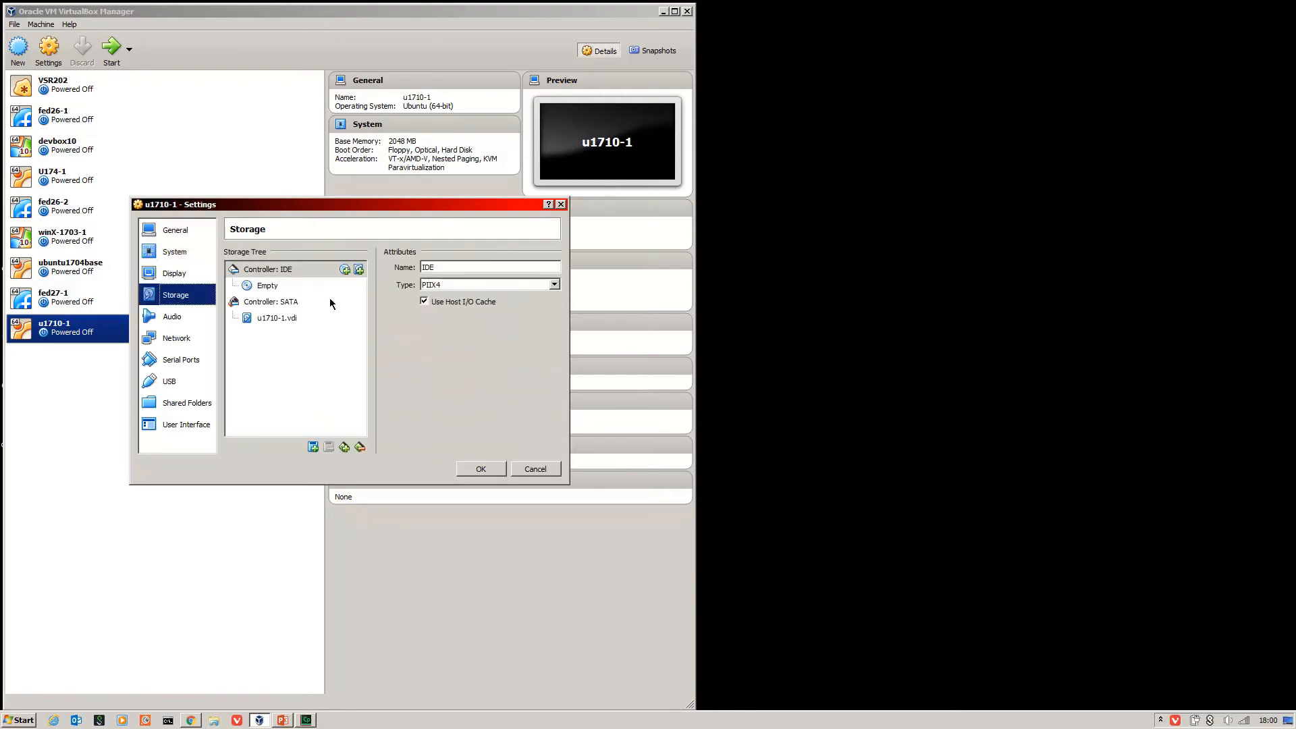
Insert ubuntu-17.10-desktop-amd64.iso into the empty optical drive.
left_click(269, 289)
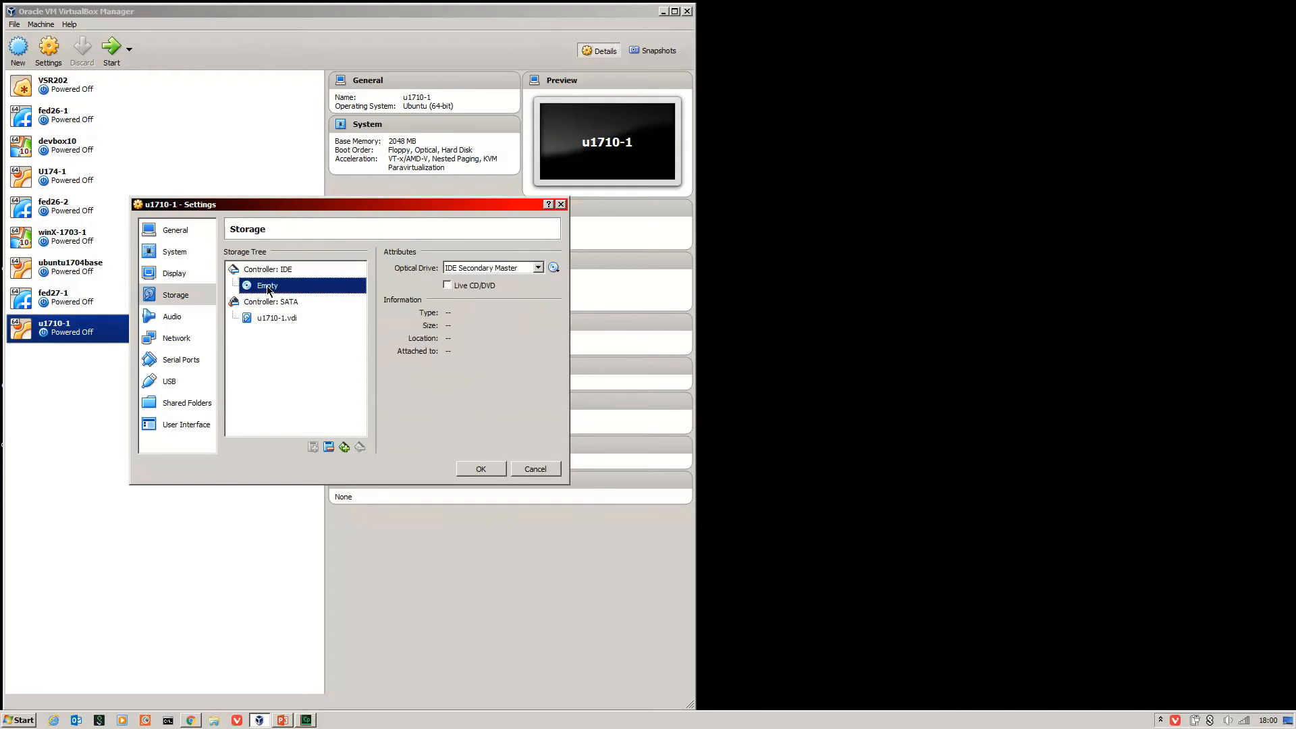
left_click(554, 268)
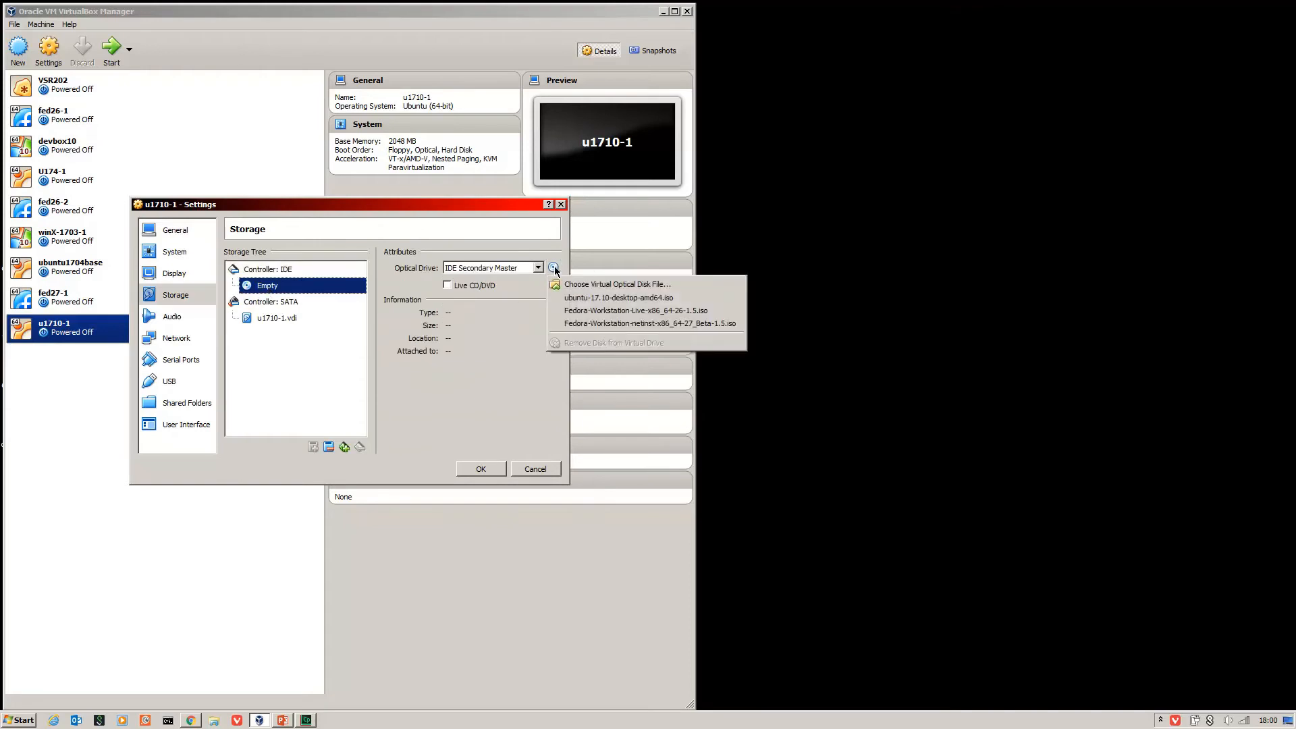
left_click(681, 301)
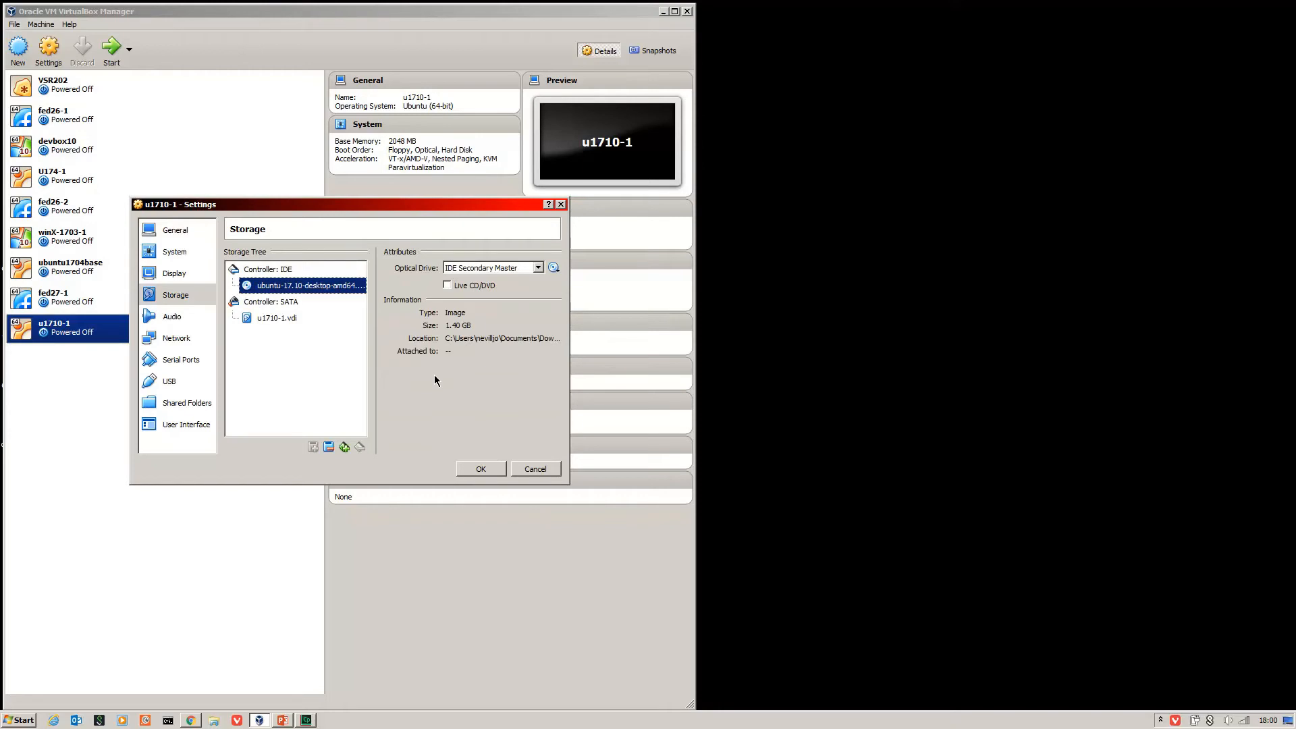
Enable Network Adapter 2 as a Bridged Adapter and save the settings.
left_click(168, 341)
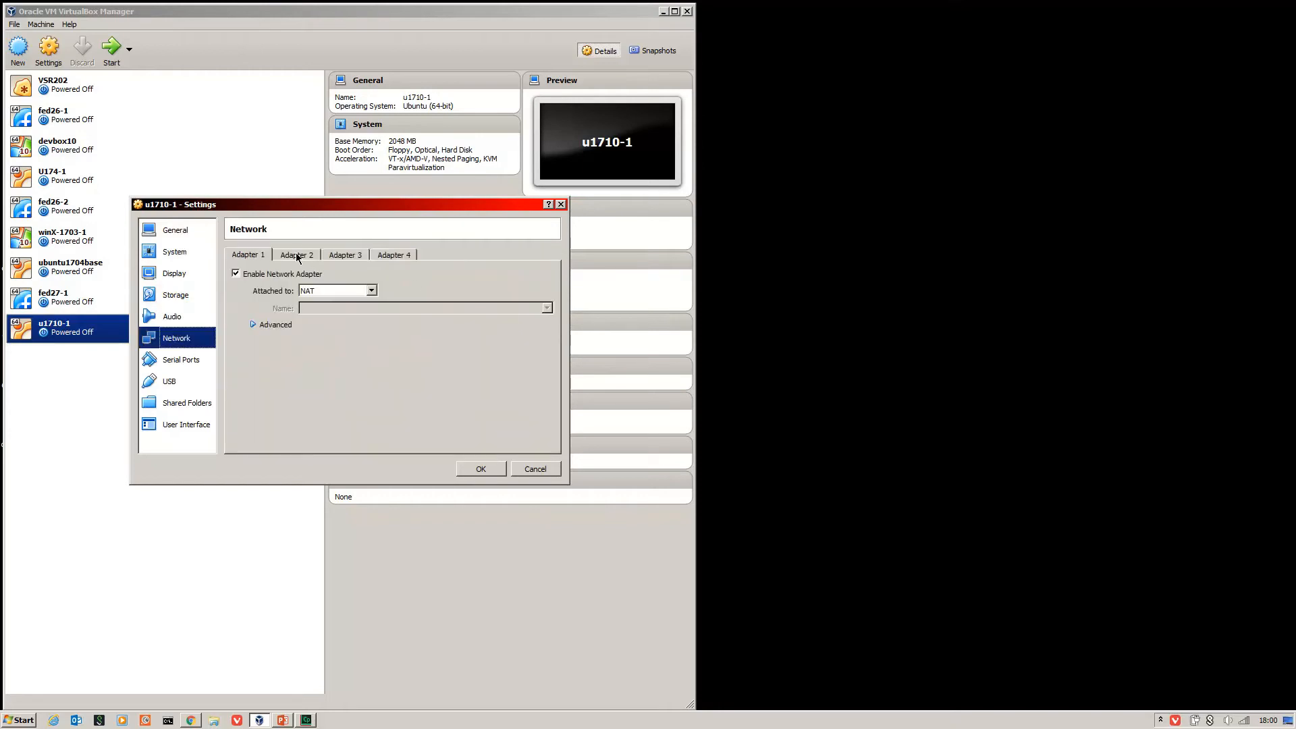
left_click(297, 256)
left_click(254, 275)
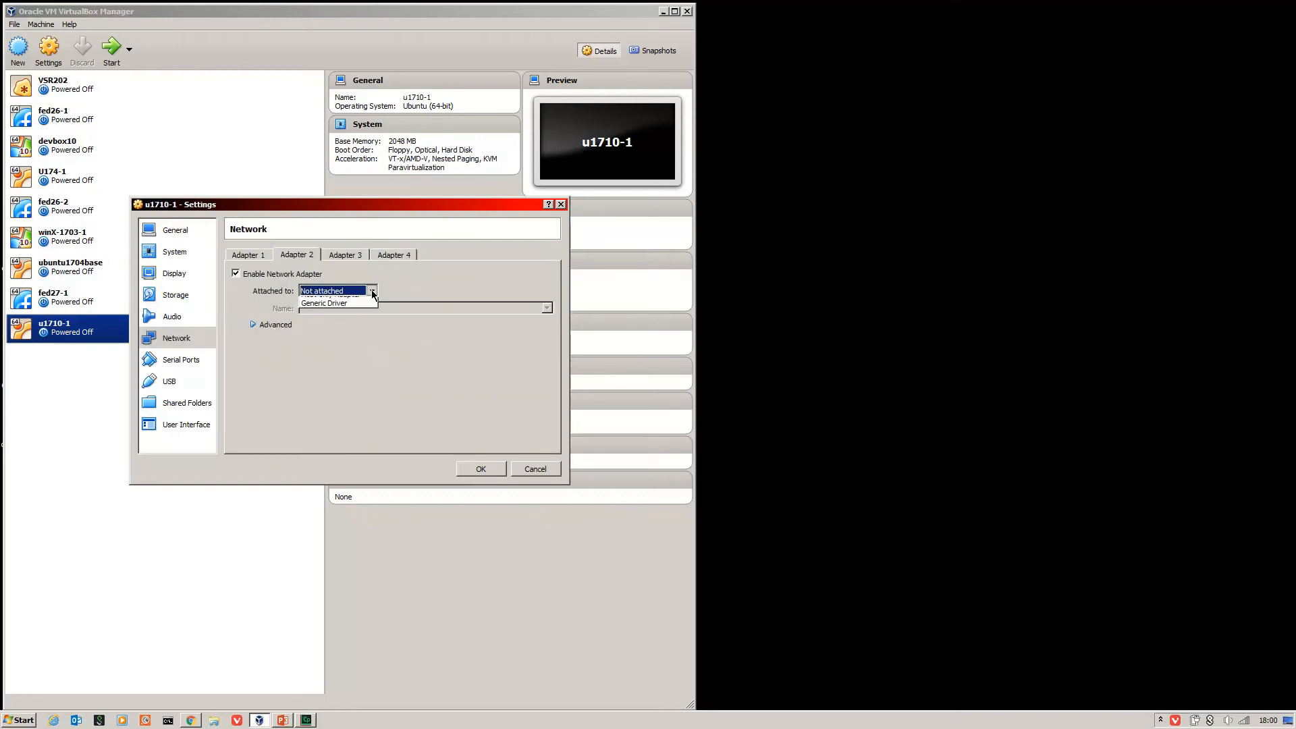
left_click(372, 291)
left_click(352, 333)
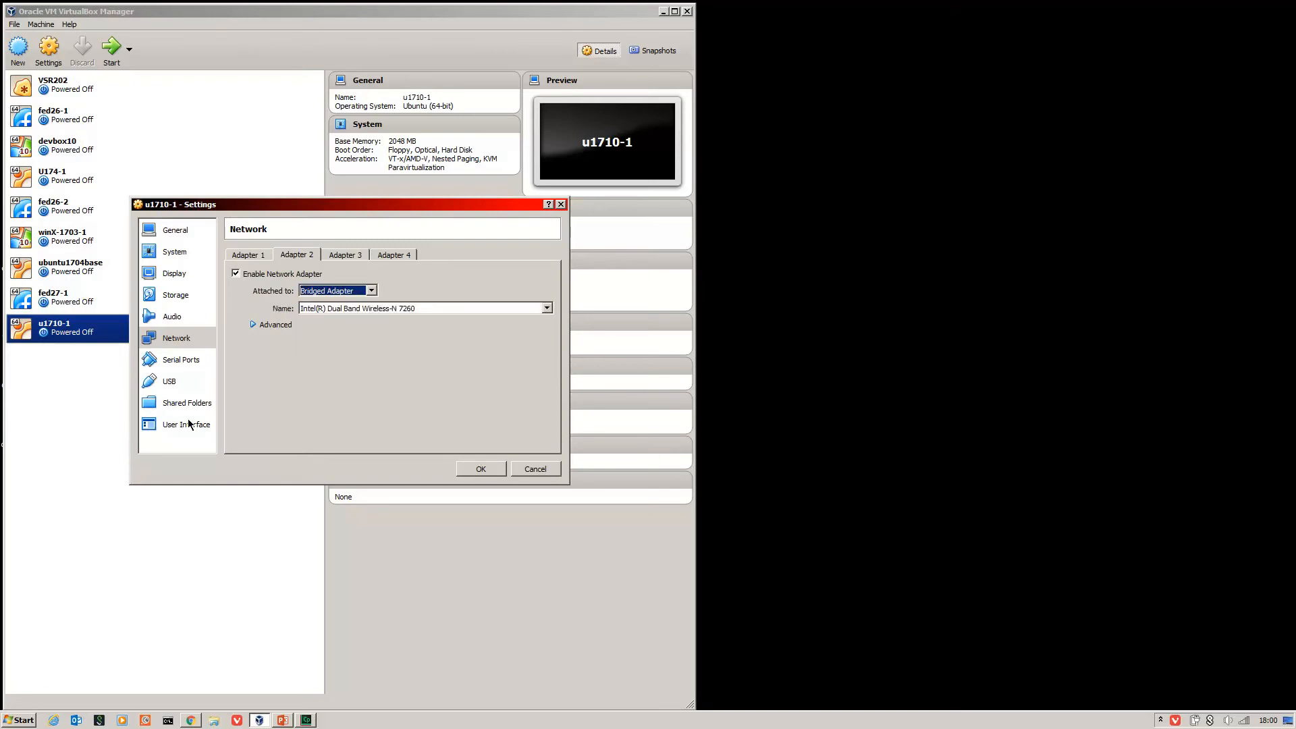
left_click(480, 468)
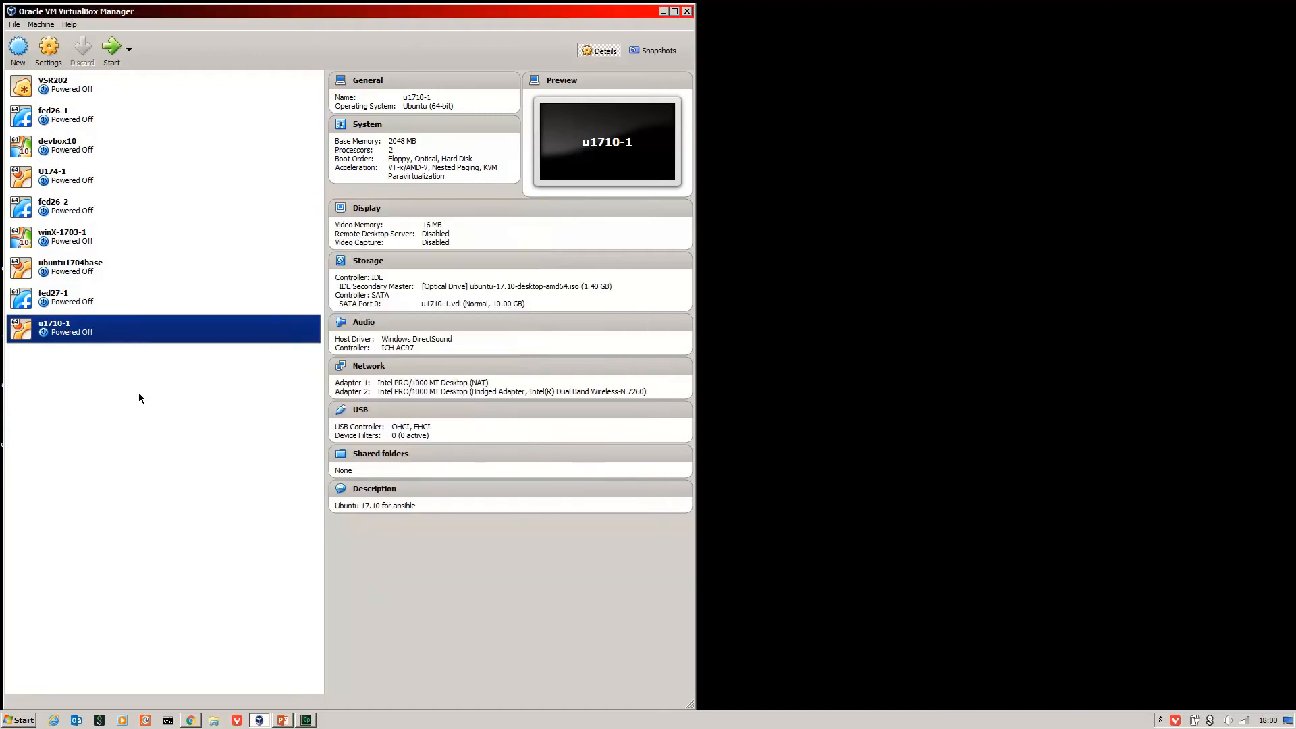
Start u1710-1, maximize its window and dismiss the keyboard auto-capture notice.
left_click(111, 64)
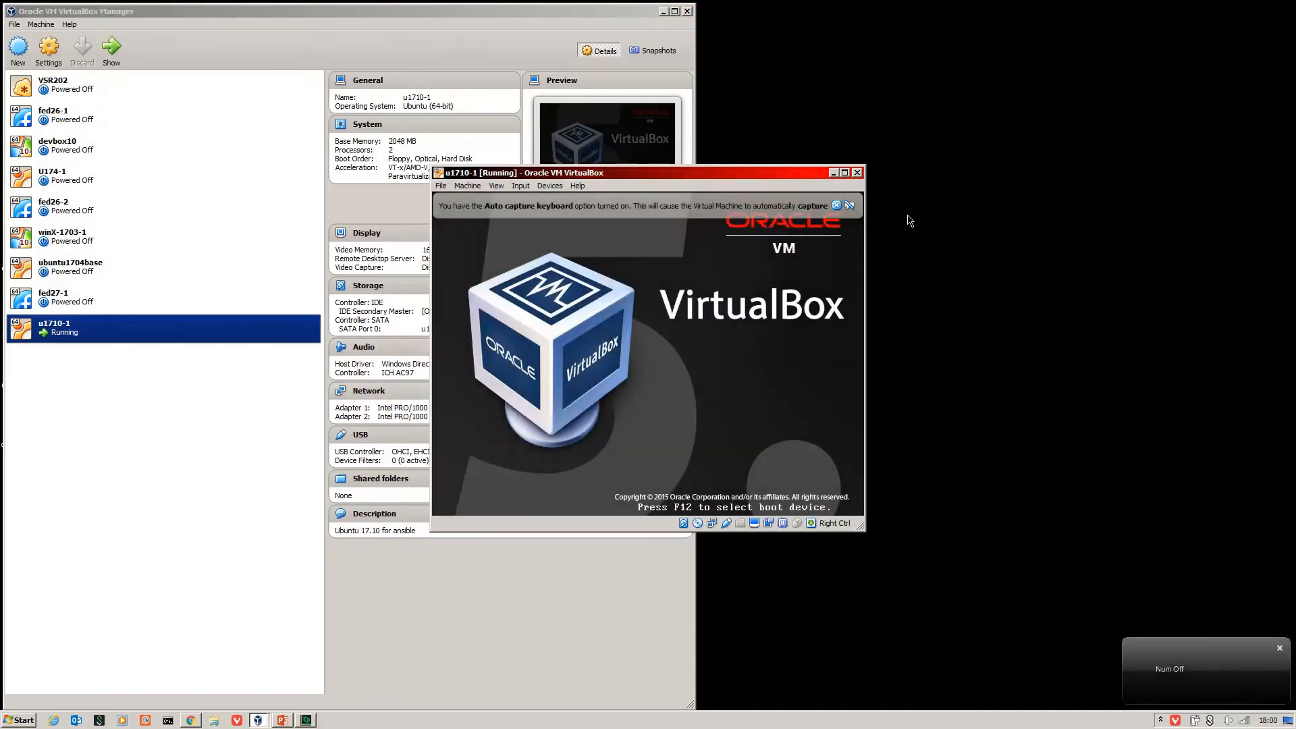
left_click(845, 174)
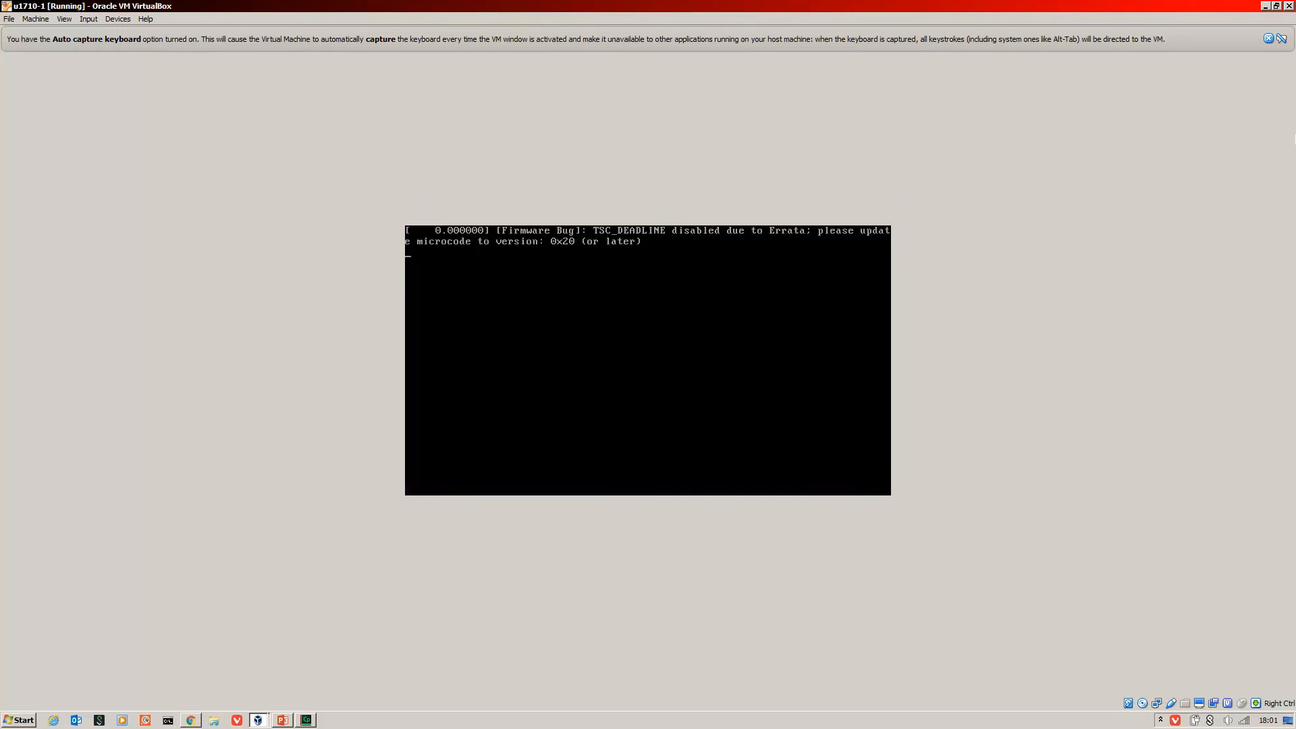
left_click(1268, 39)
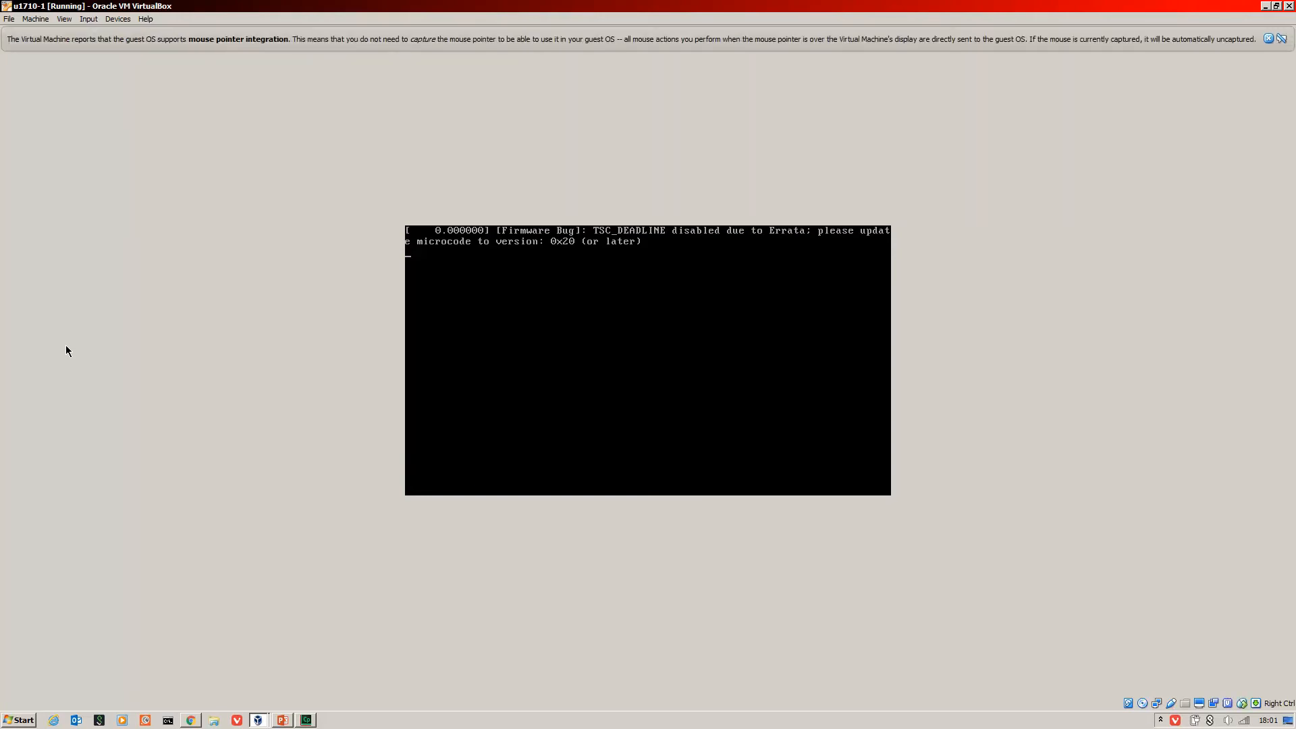
Dismiss the mouse notice, enable downloading updates, and install Ubuntu by erasing the disk.
left_click(1269, 39)
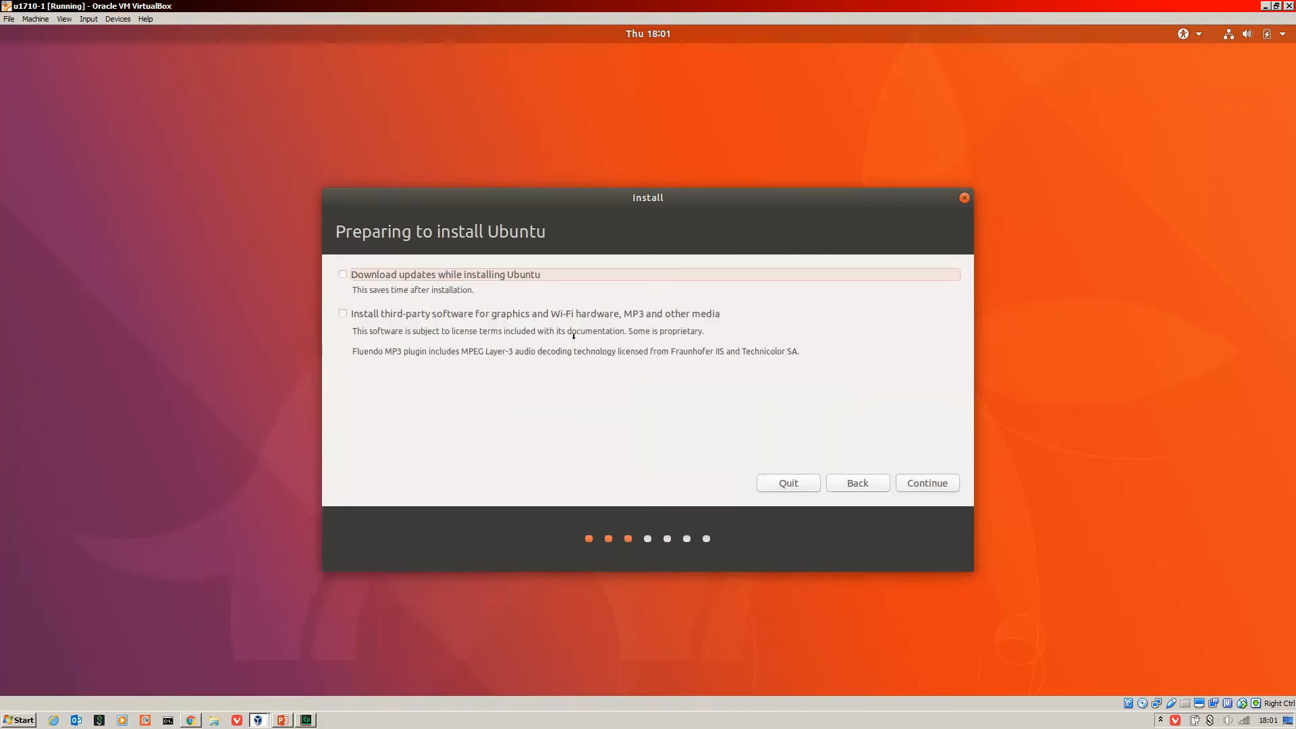
left_click(343, 274)
left_click(941, 490)
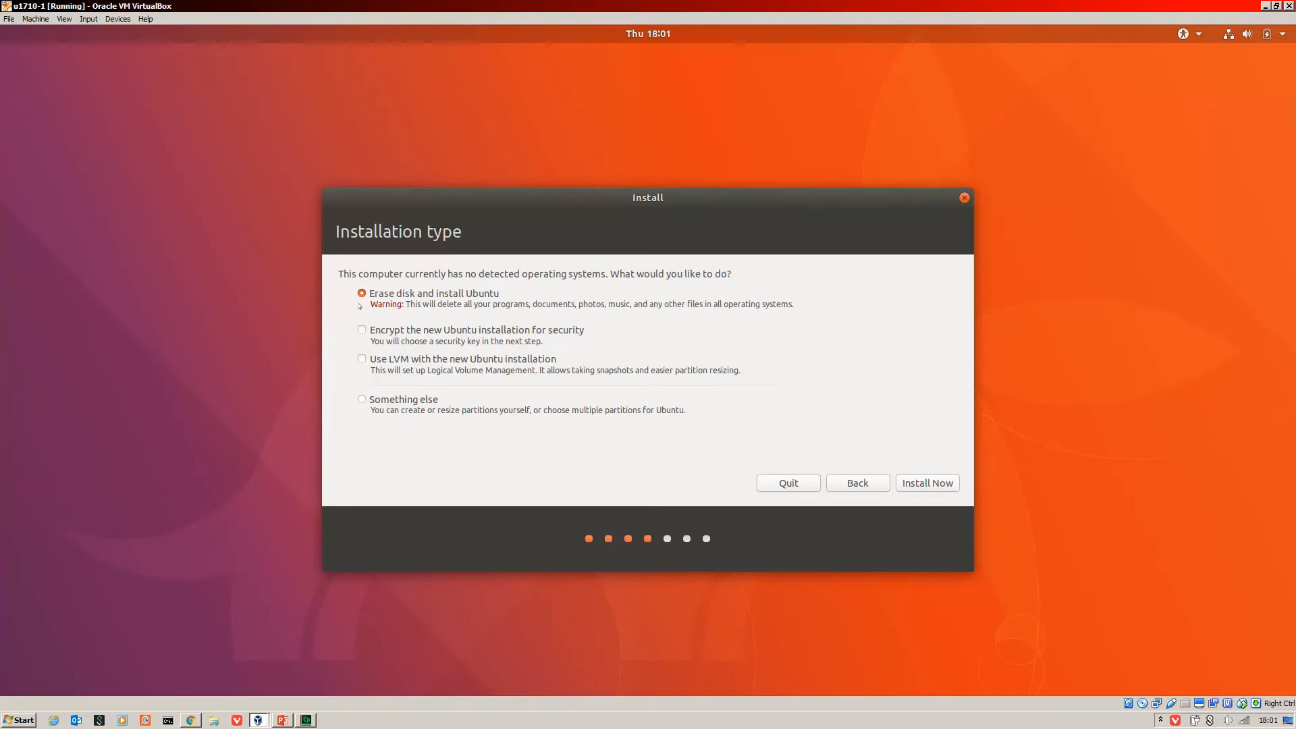
left_click(945, 485)
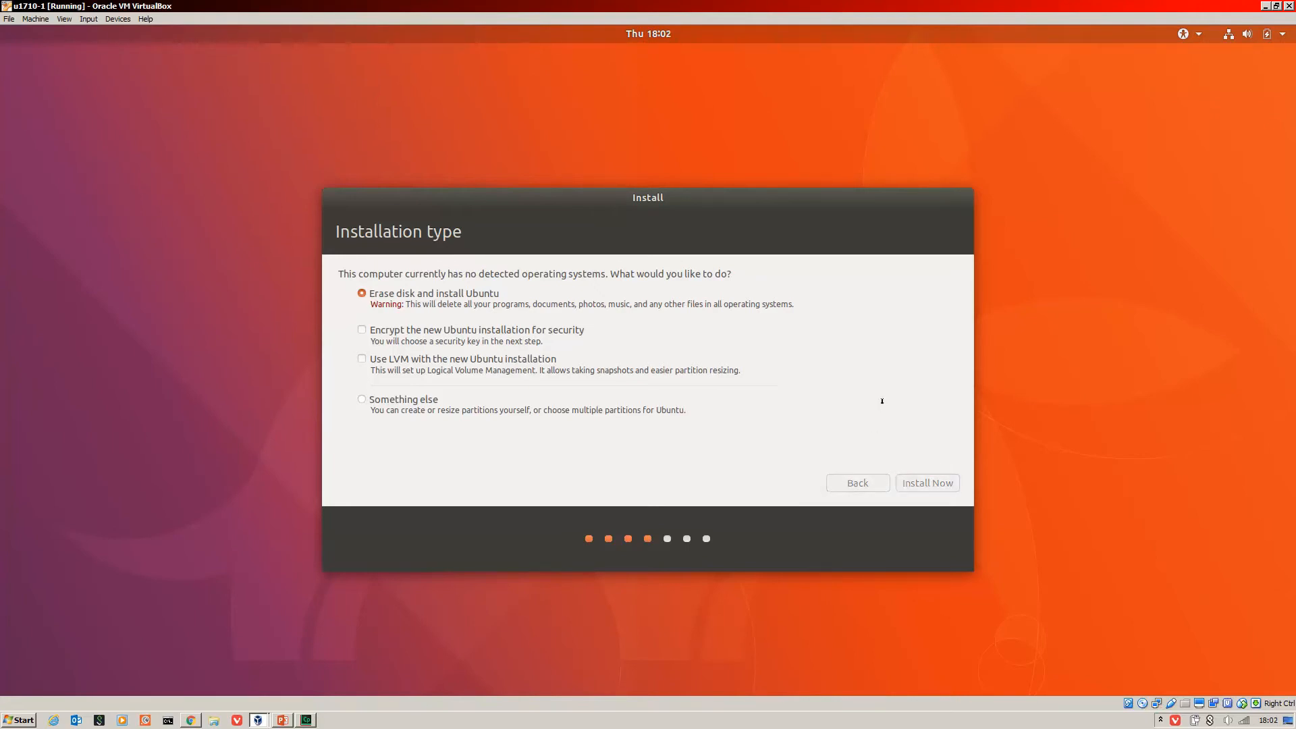
Confirm the disk changes, keep London as location and choose the English (UK) keyboard.
left_click(885, 439)
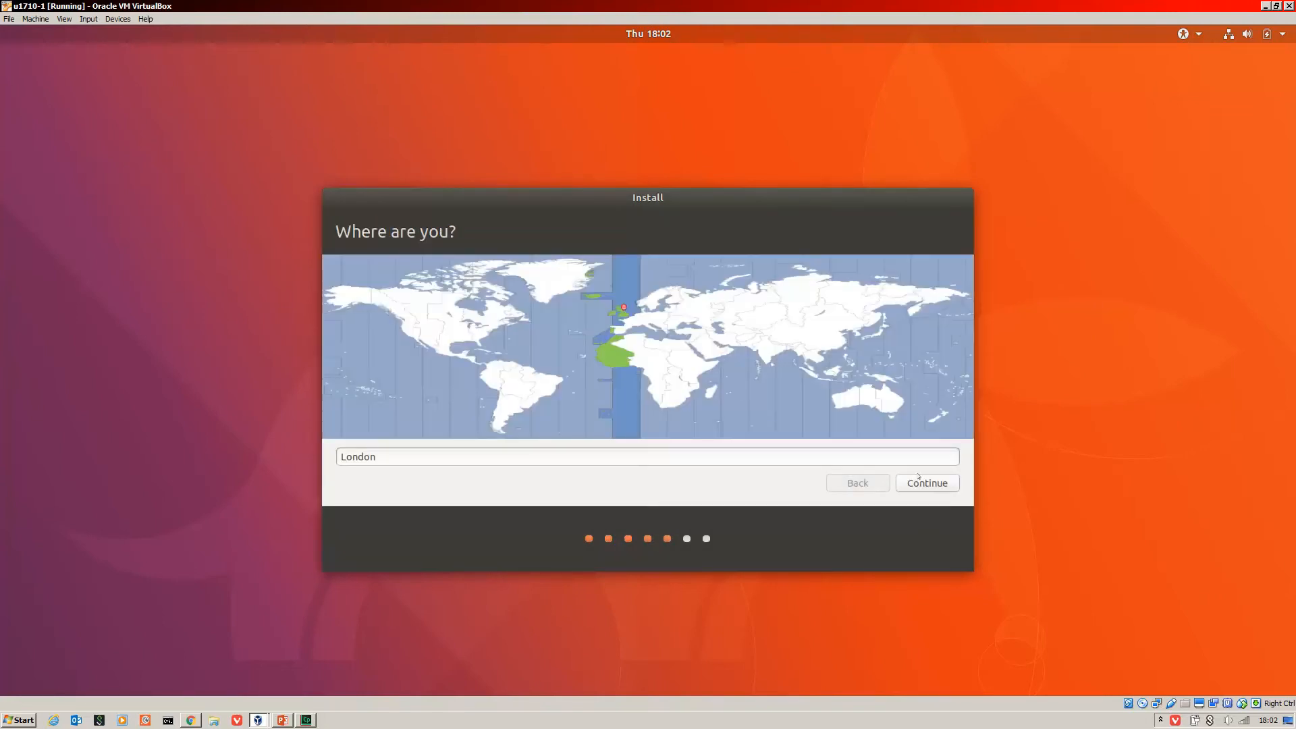
left_click(916, 479)
left_click(360, 333)
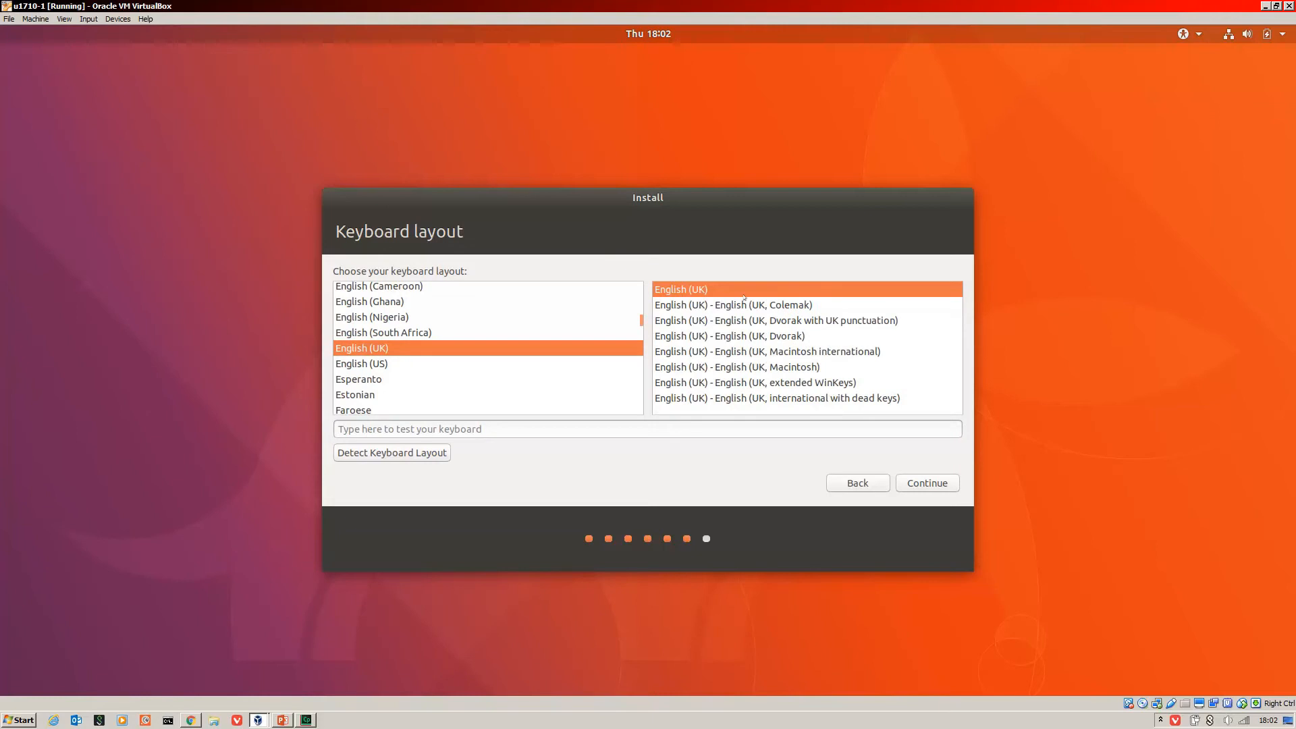
left_click(929, 482)
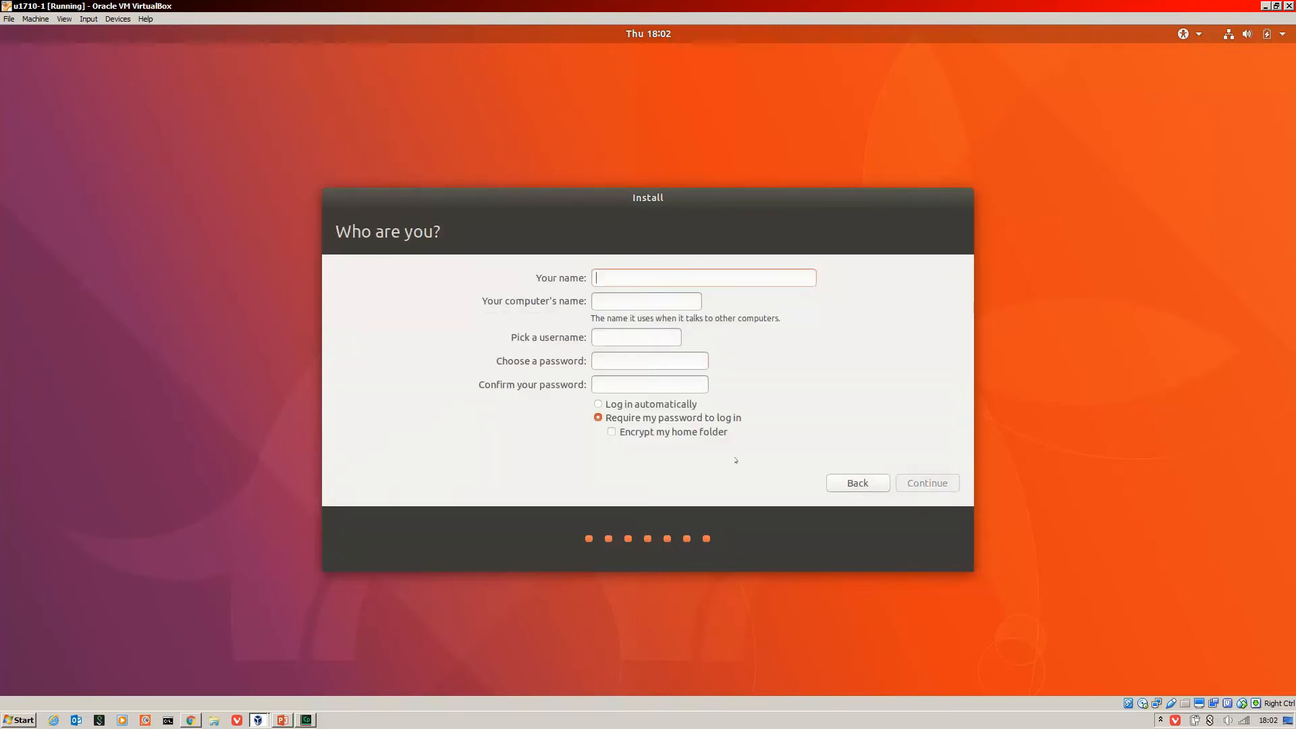
Create the user account with computer name u1710-99p and a password, then continue.
type("joe")
key("Tab")
type("u1710-99p")
left_click(603, 382)
type("p")
left_click(916, 481)
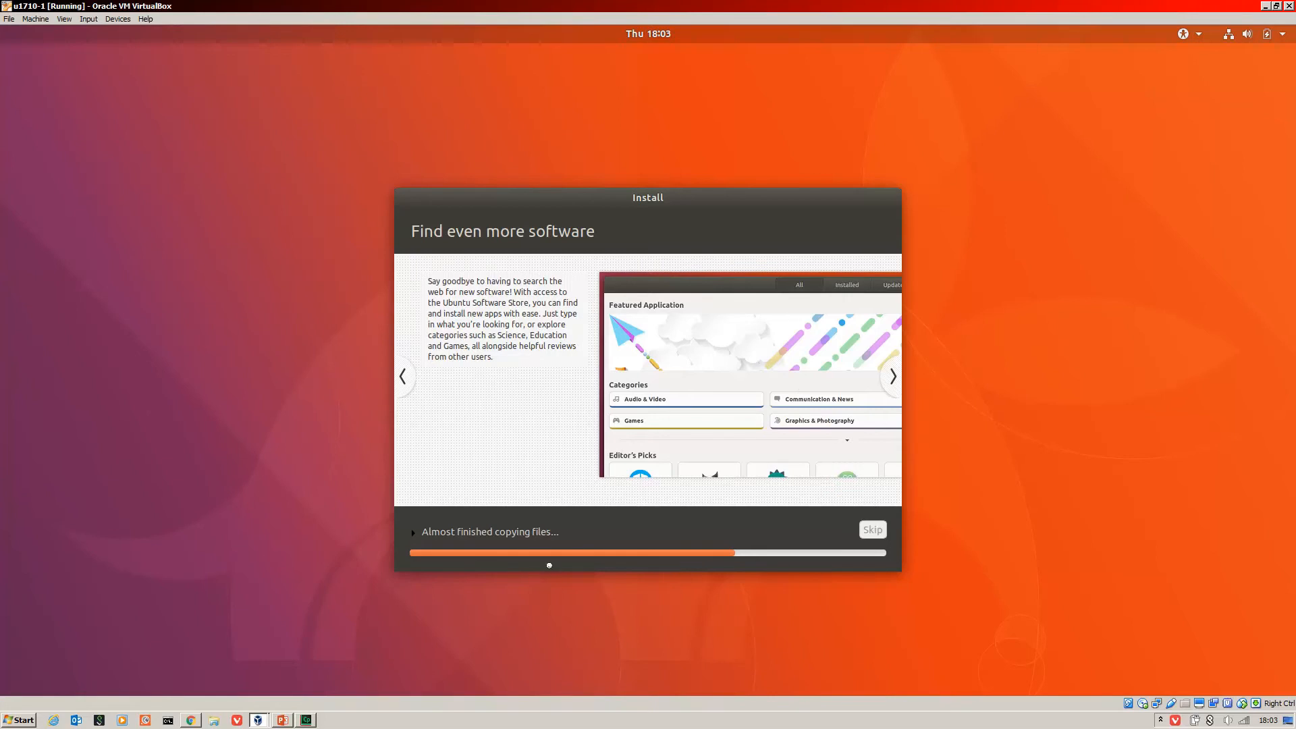
In Chrome, open the GNOME 3.26 Release Notes tab and scroll down through its features.
left_click(190, 720)
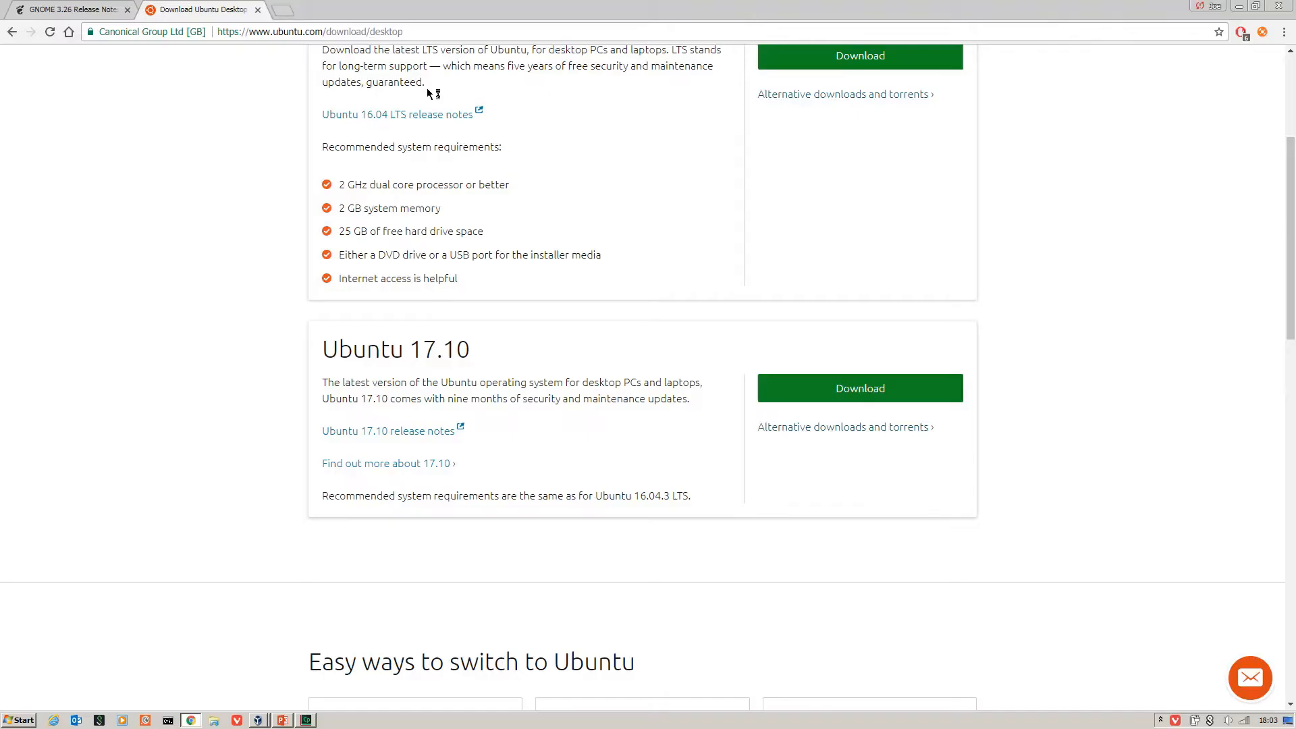
left_click(81, 9)
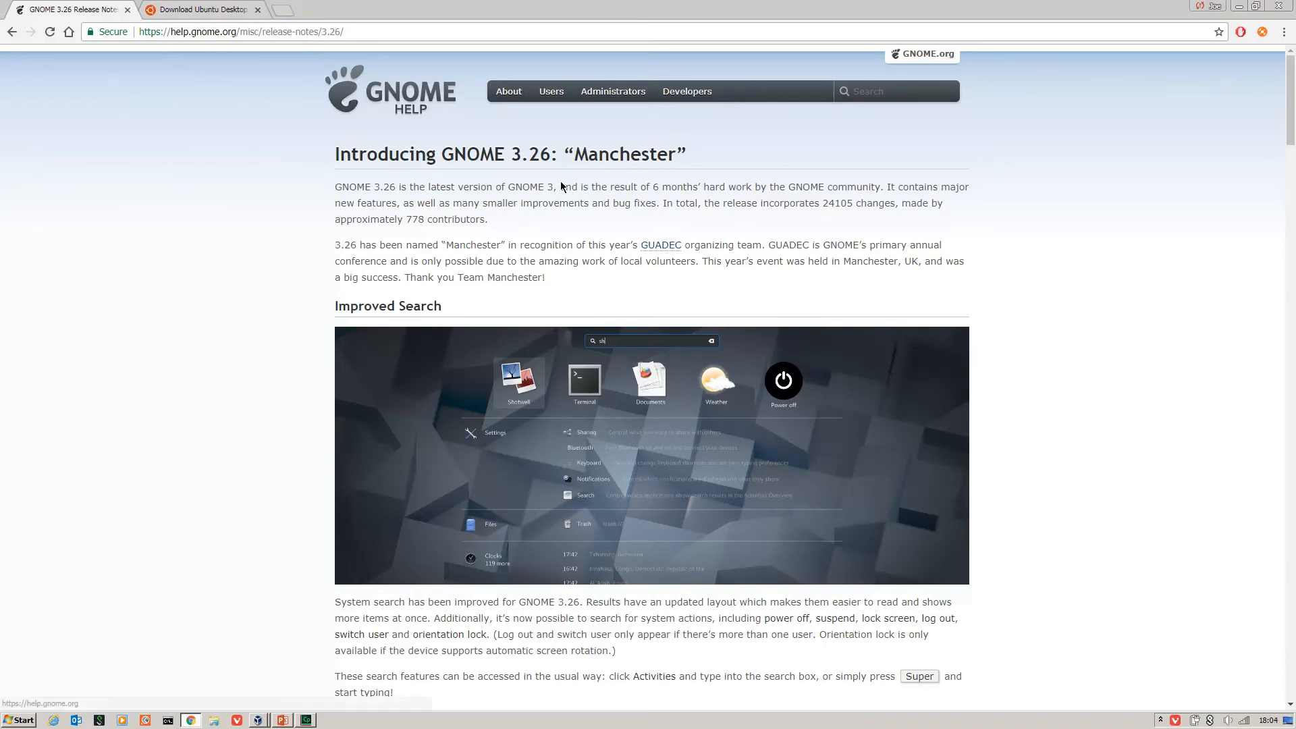
scroll(1186, 368, "down", 2)
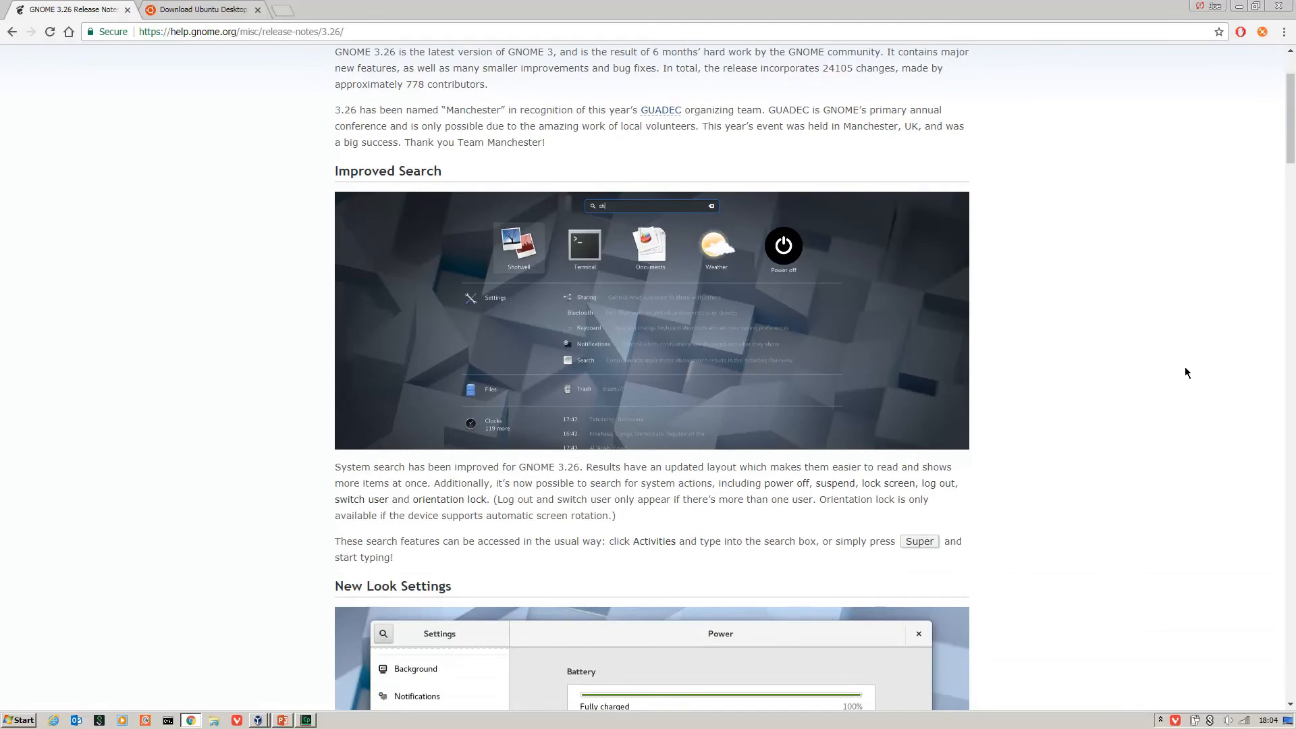
scroll(1187, 372, "down", 1)
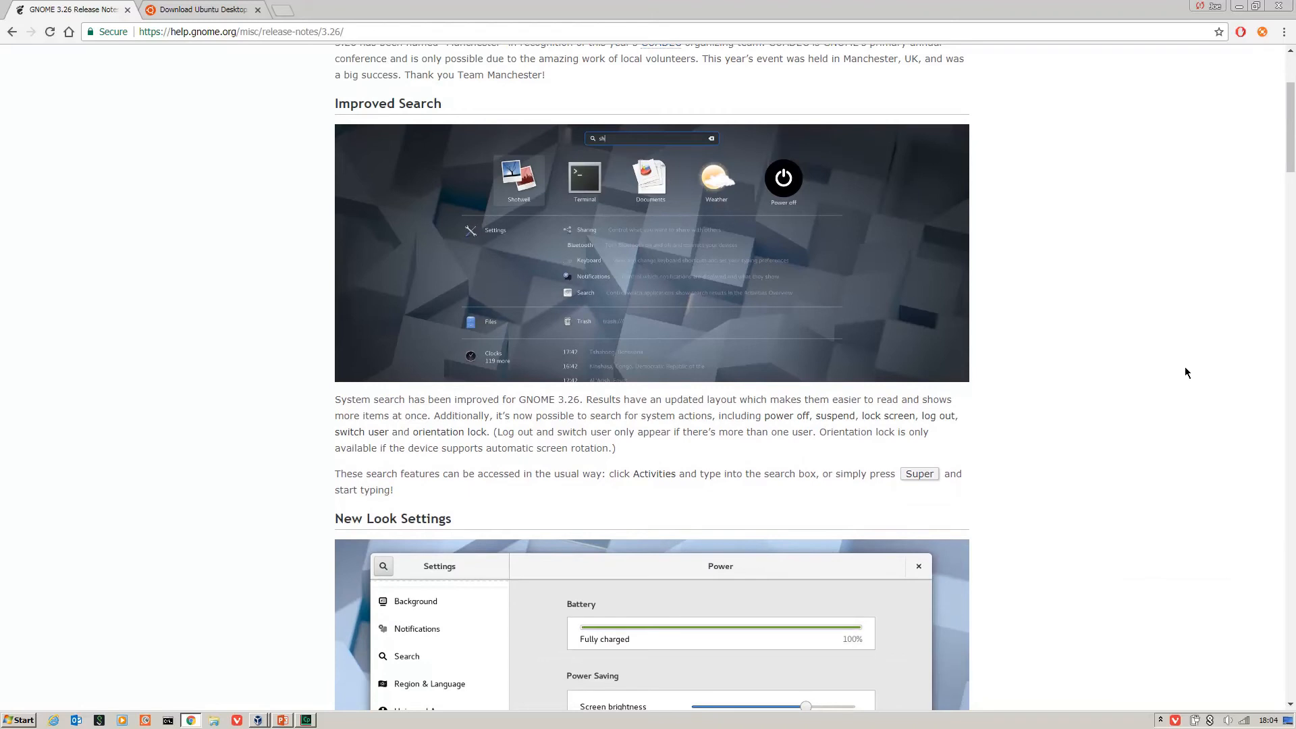
scroll(1068, 399, "down", 2)
scroll(1068, 399, "down", 3)
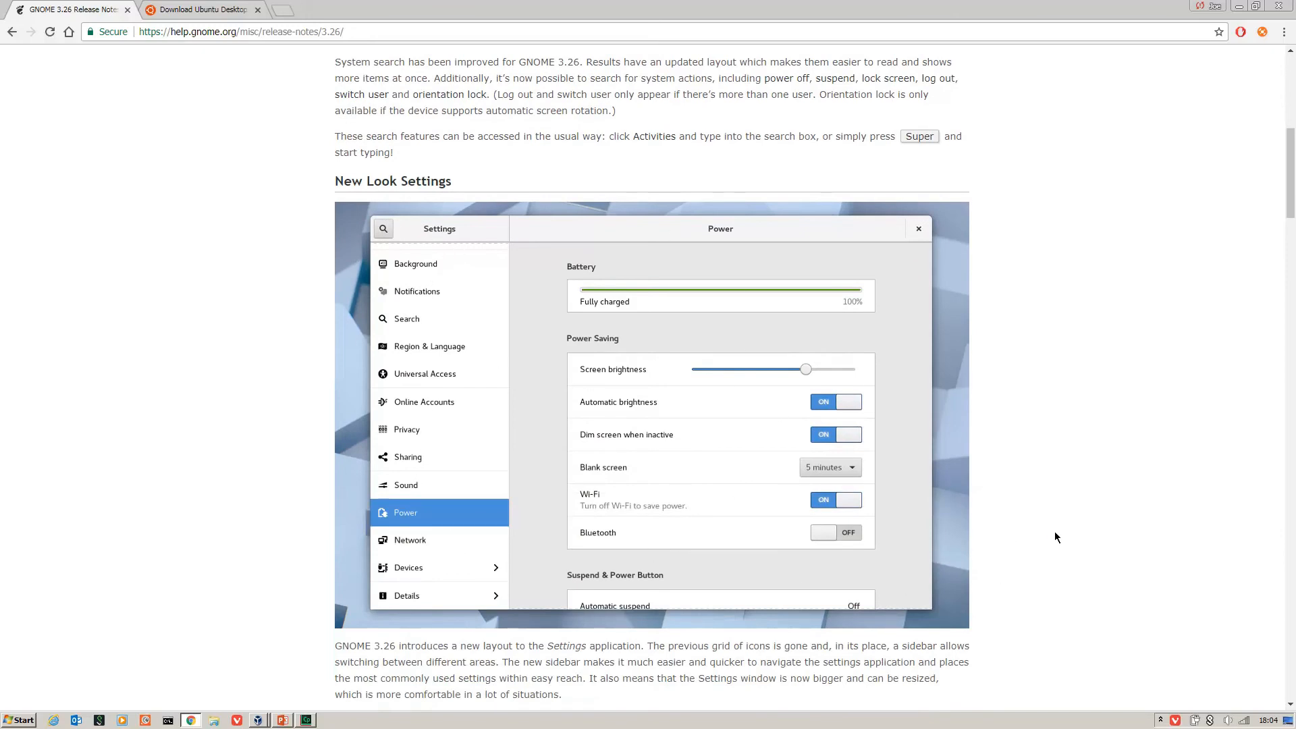
scroll(1009, 514, "down", 3)
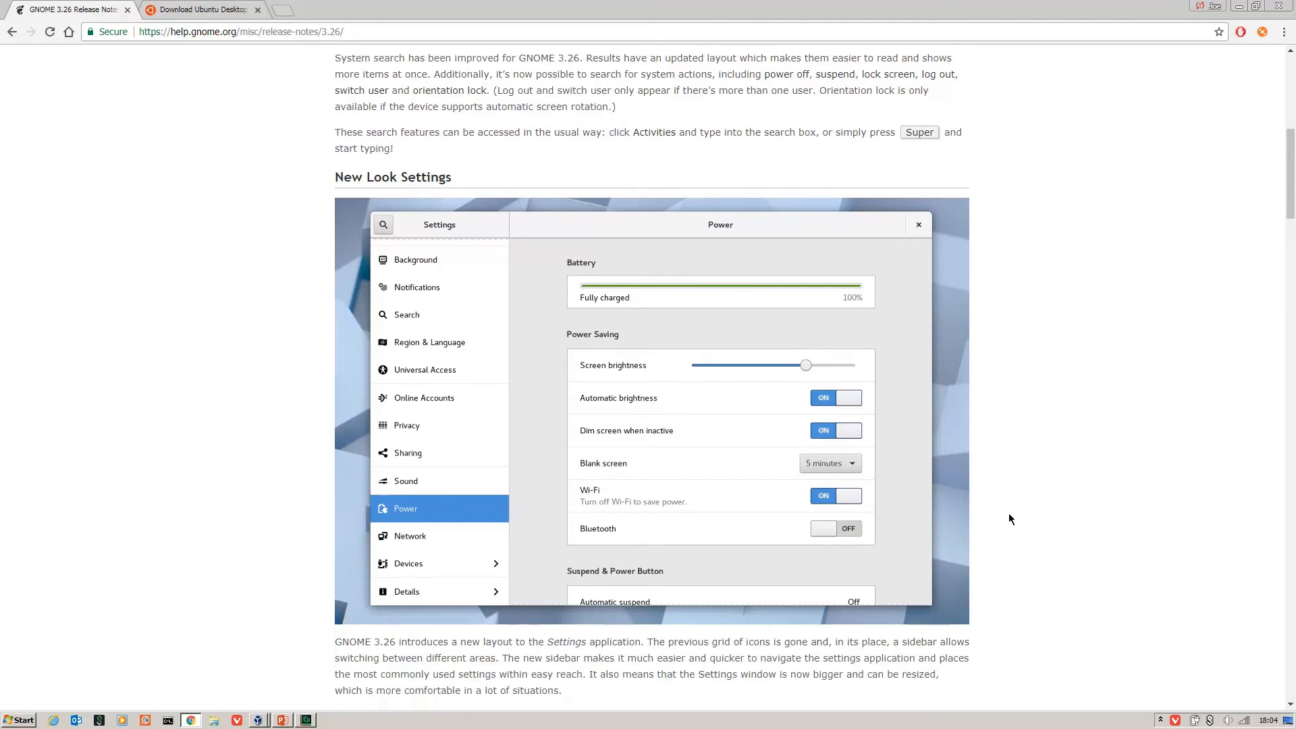
scroll(1008, 514, "down", 7)
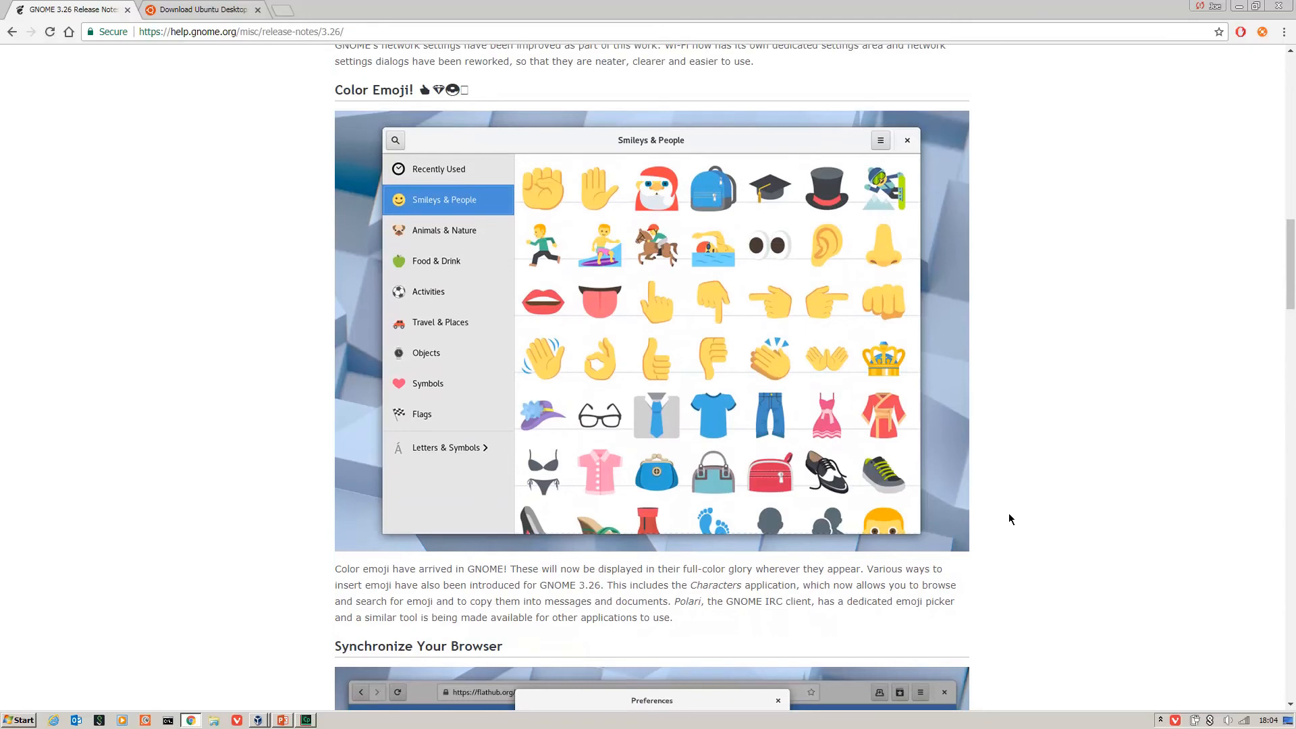
scroll(1010, 515, "down", 6)
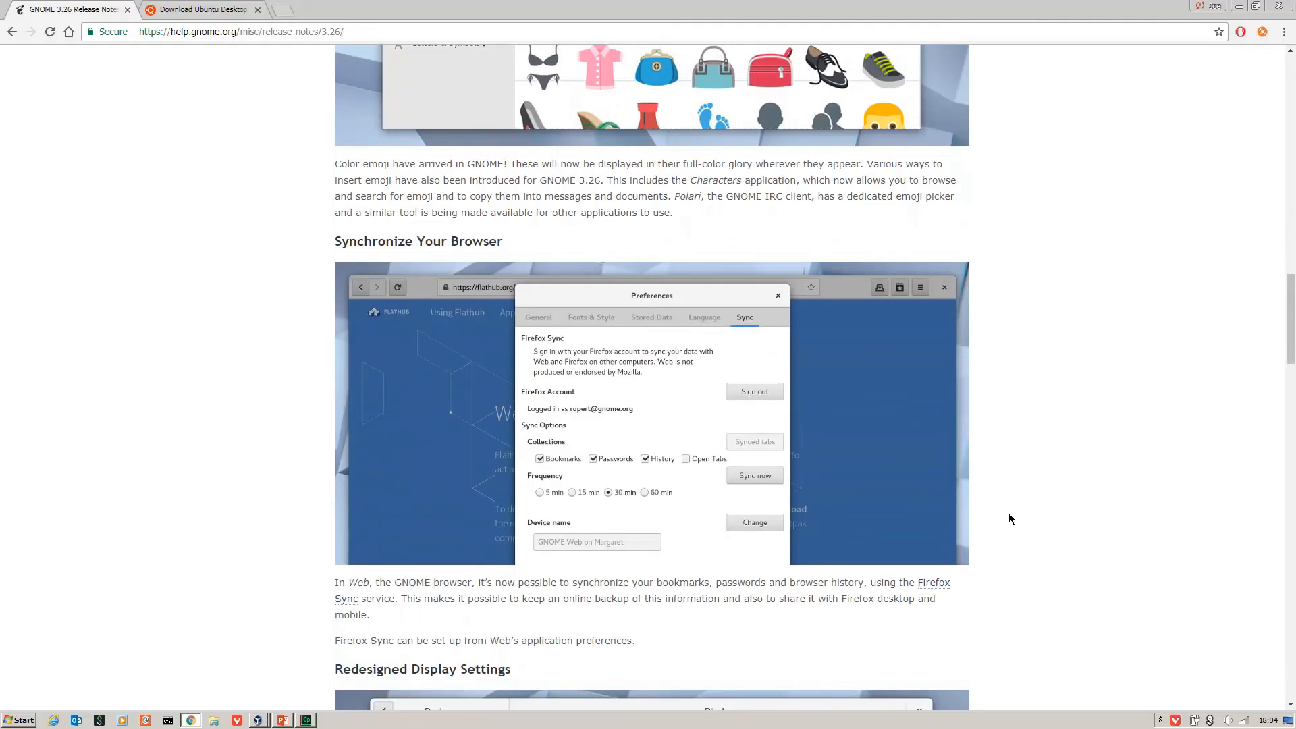
scroll(1009, 515, "down", 6)
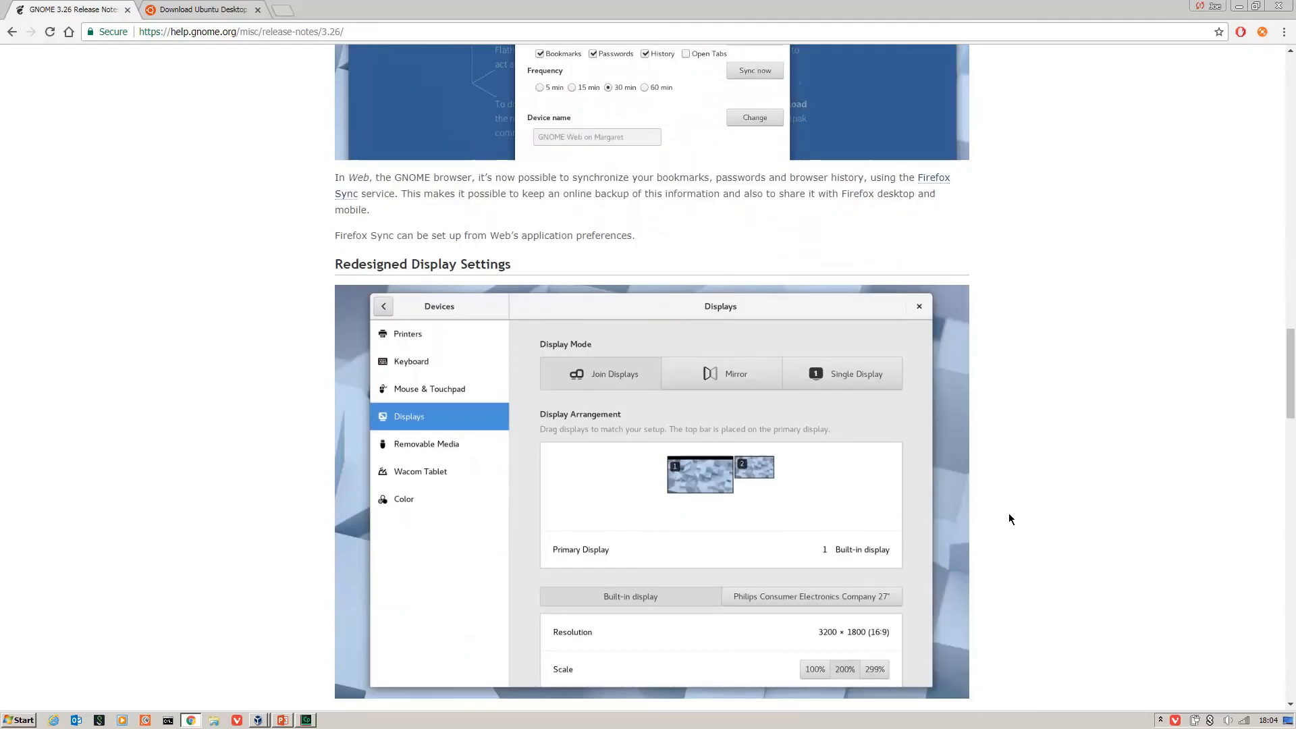
scroll(1009, 514, "down", 12)
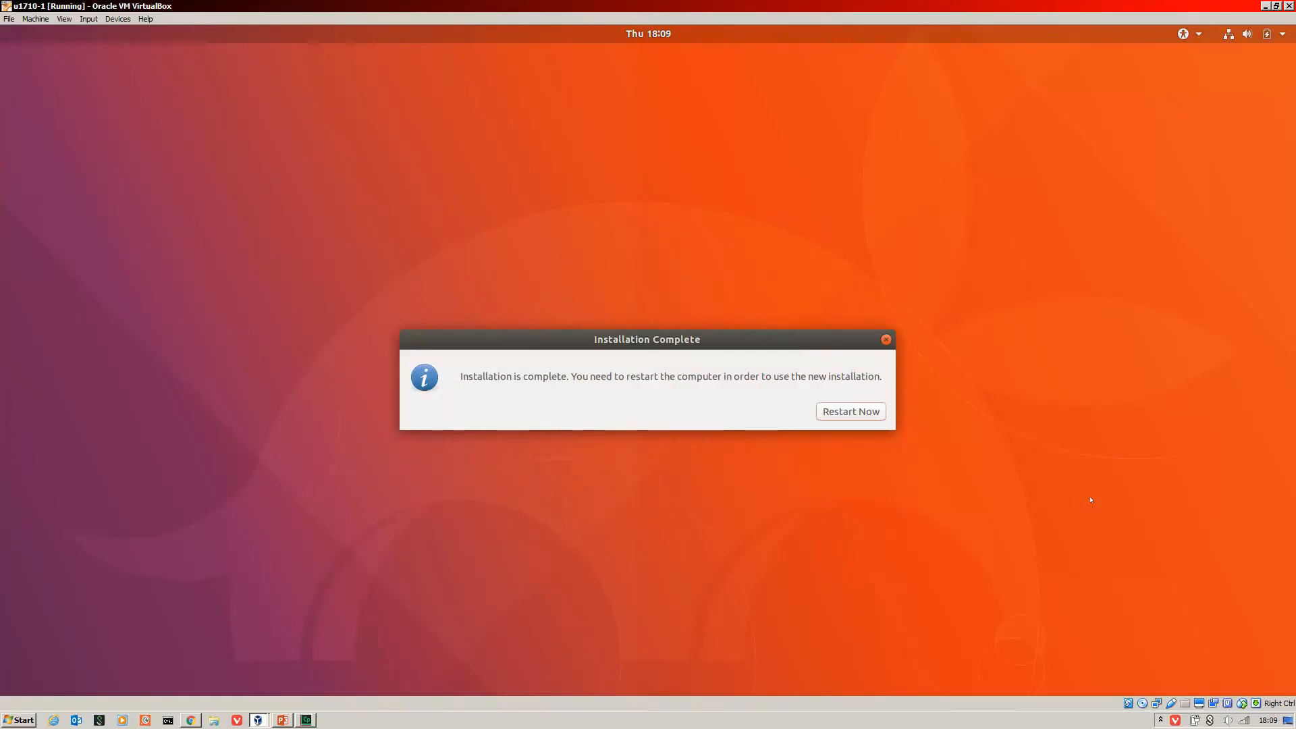
Restart into the installed Ubuntu, pass the remove-medium prompt and sign in with the password.
left_click(849, 412)
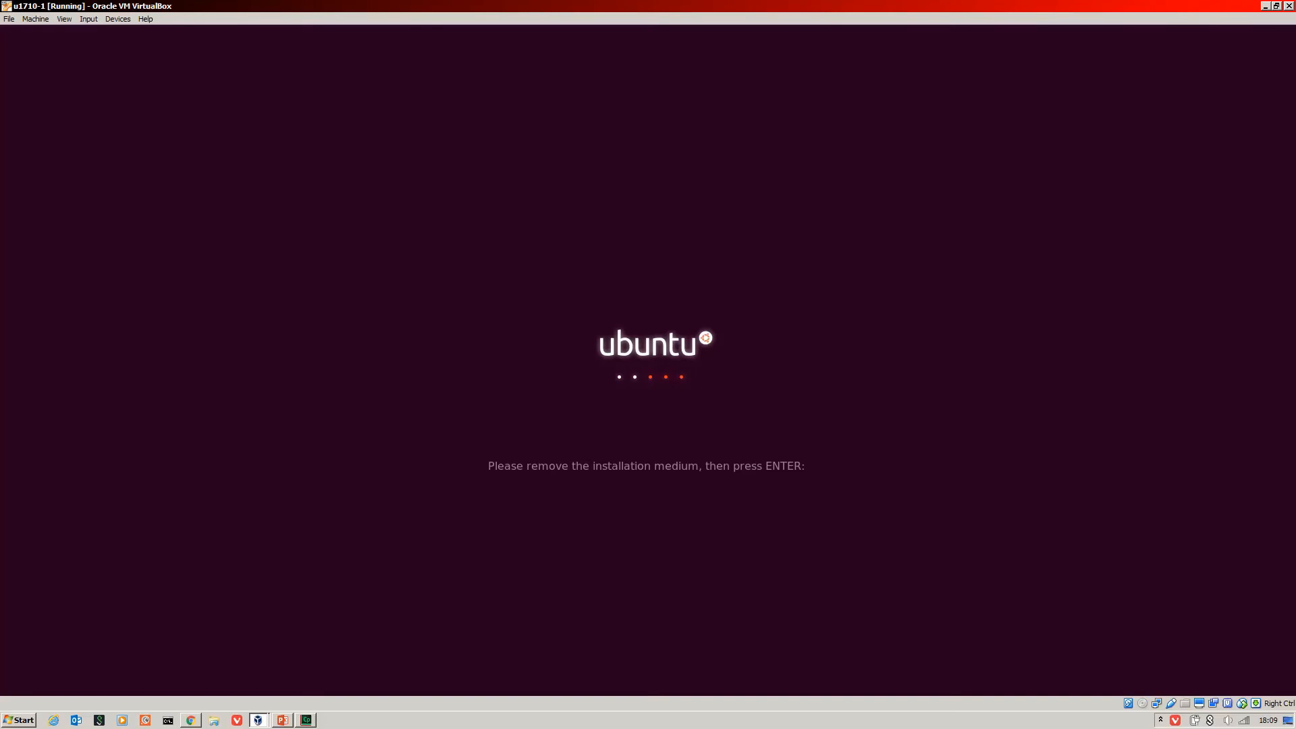
key("Return")
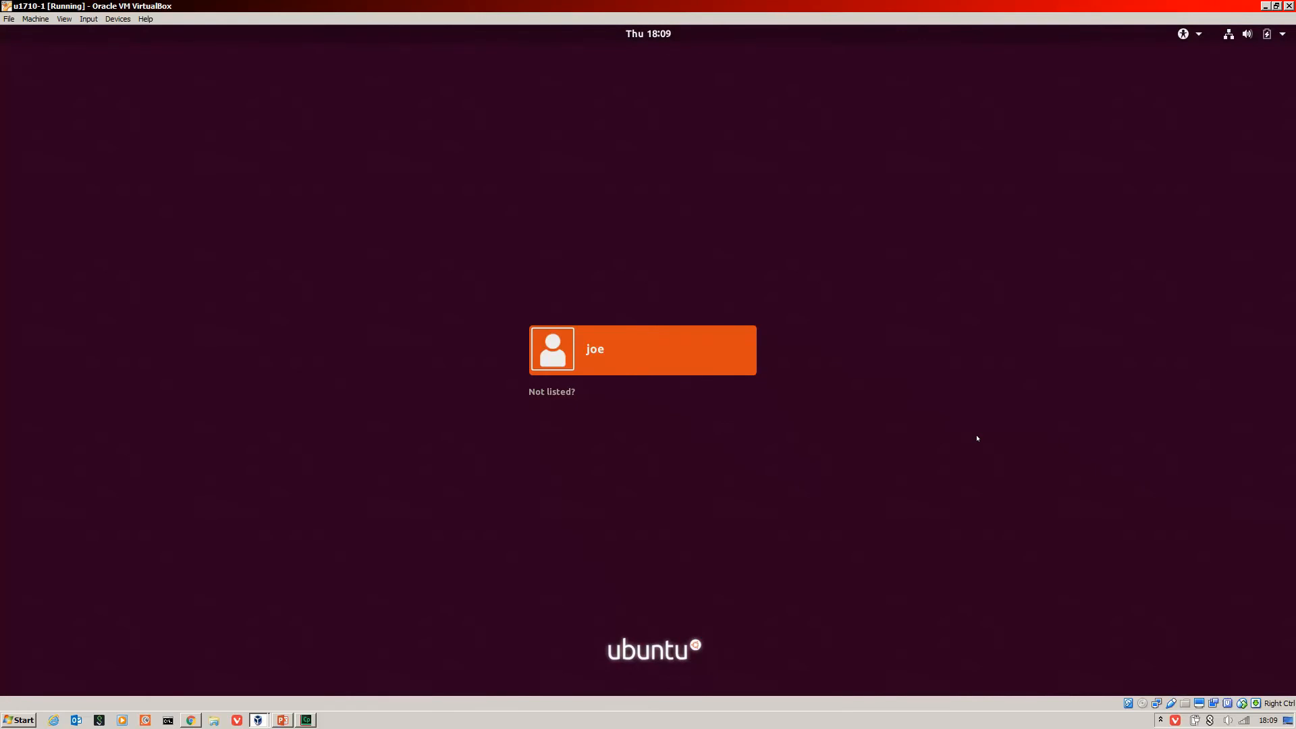
key("Return")
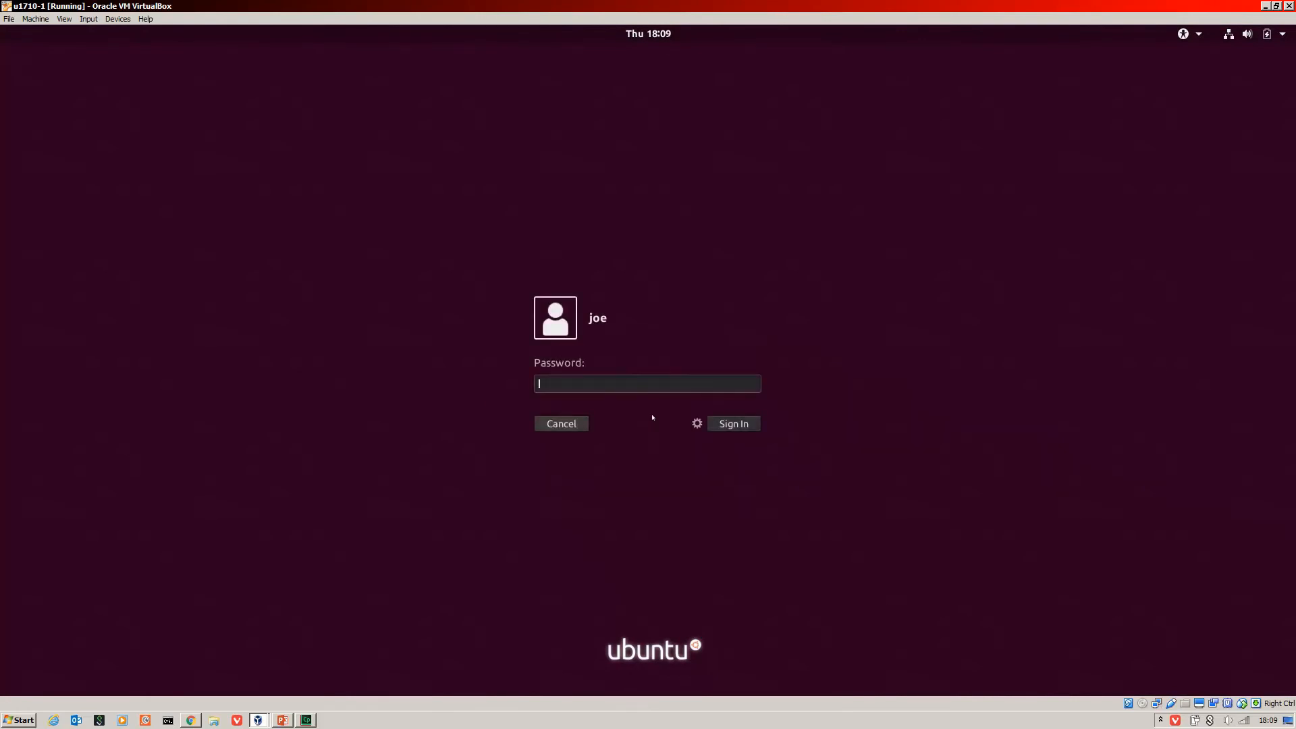
type("••")
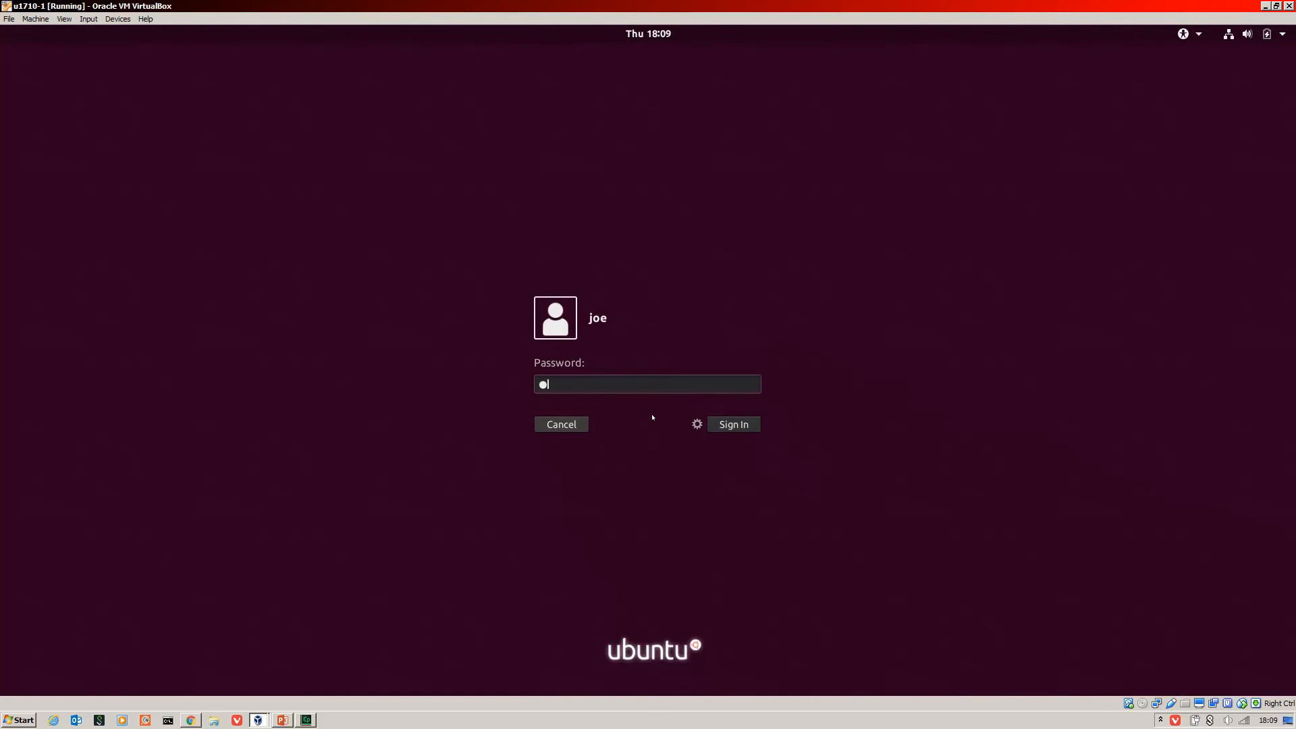
key("Return")
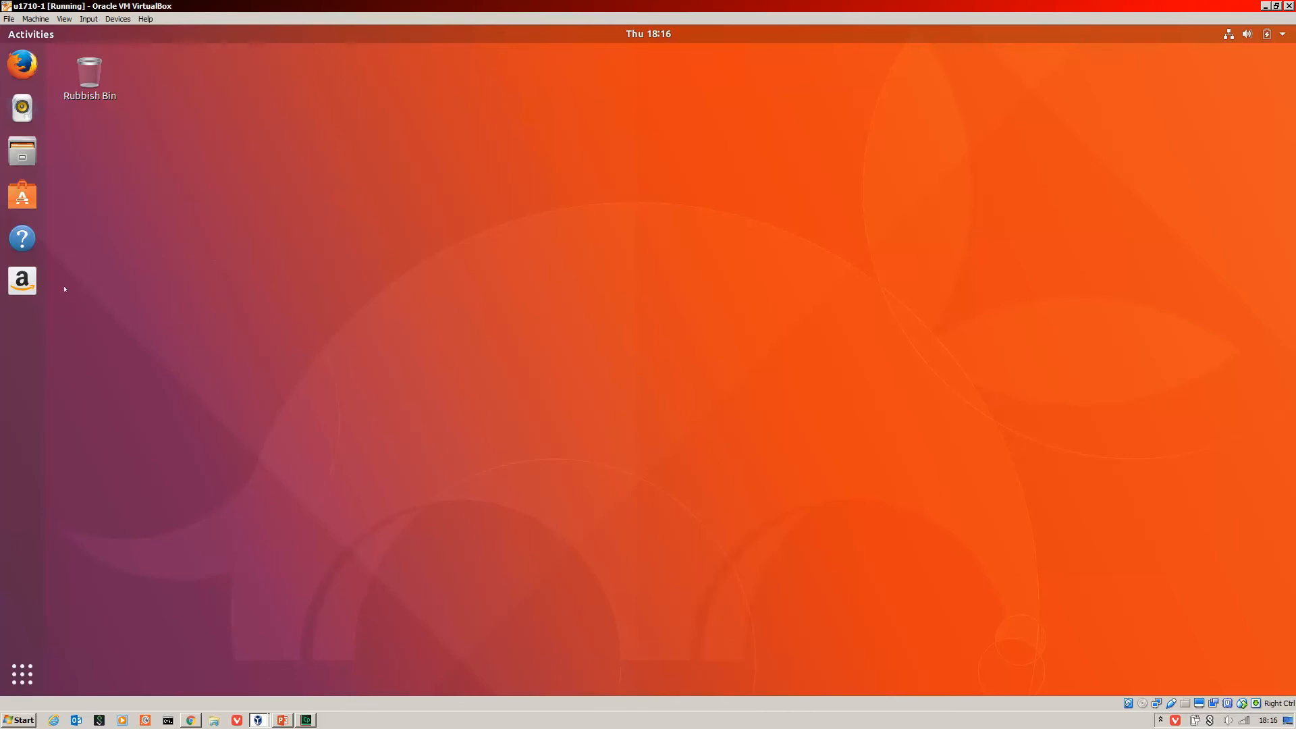
Launch Terminal from an Activities search and add it to the dock favourites.
left_click(35, 34)
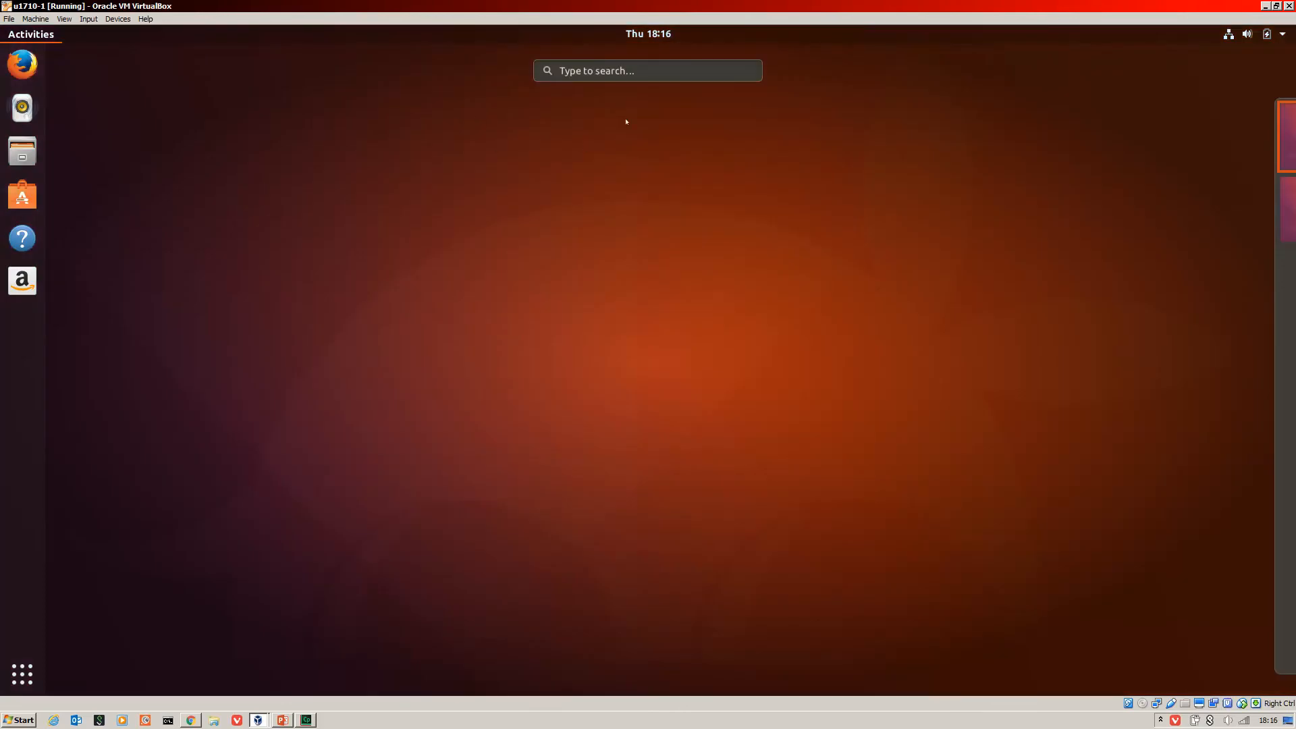
left_click(665, 67)
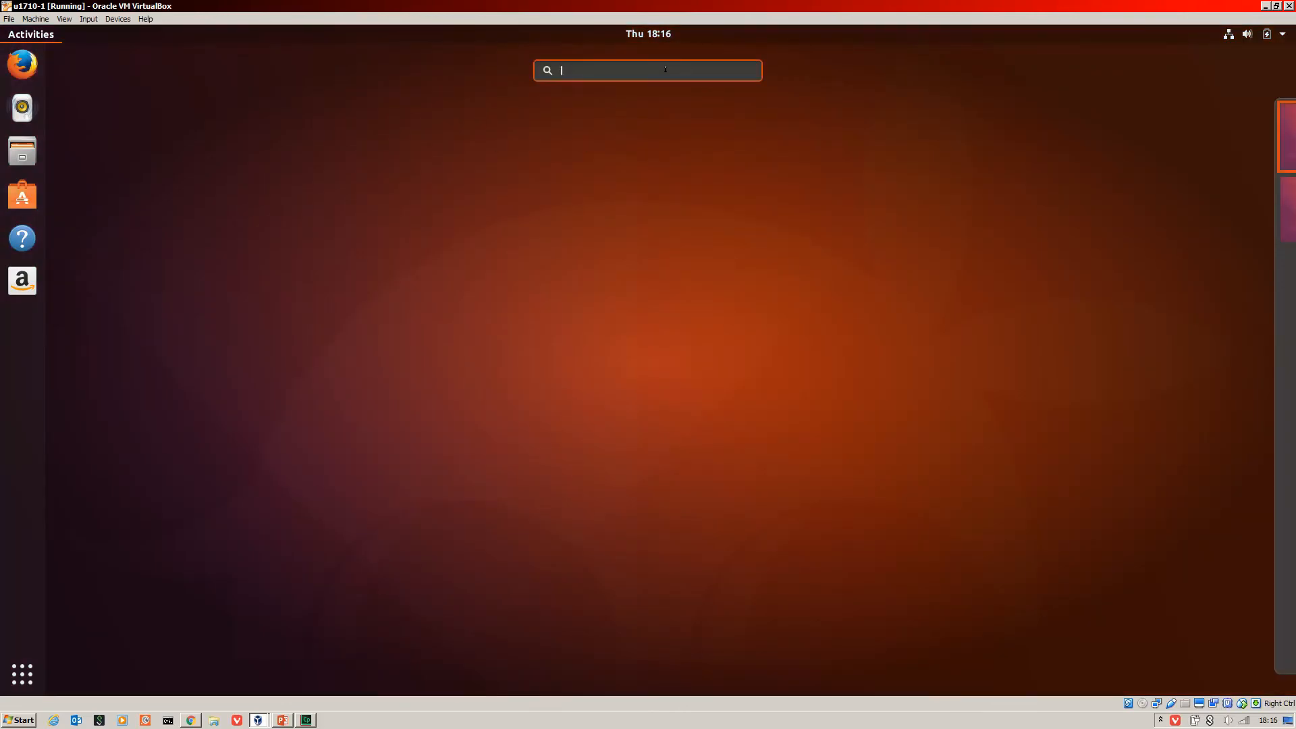
type("termi")
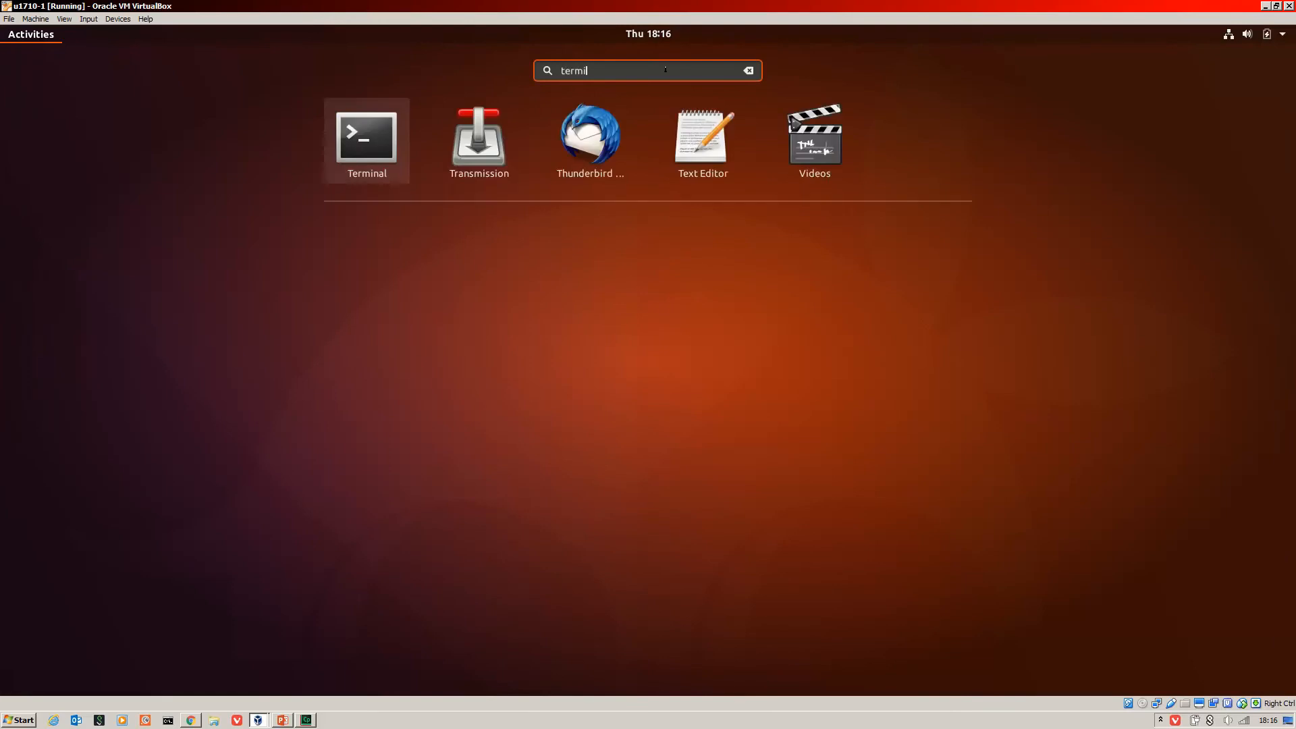
type("nal")
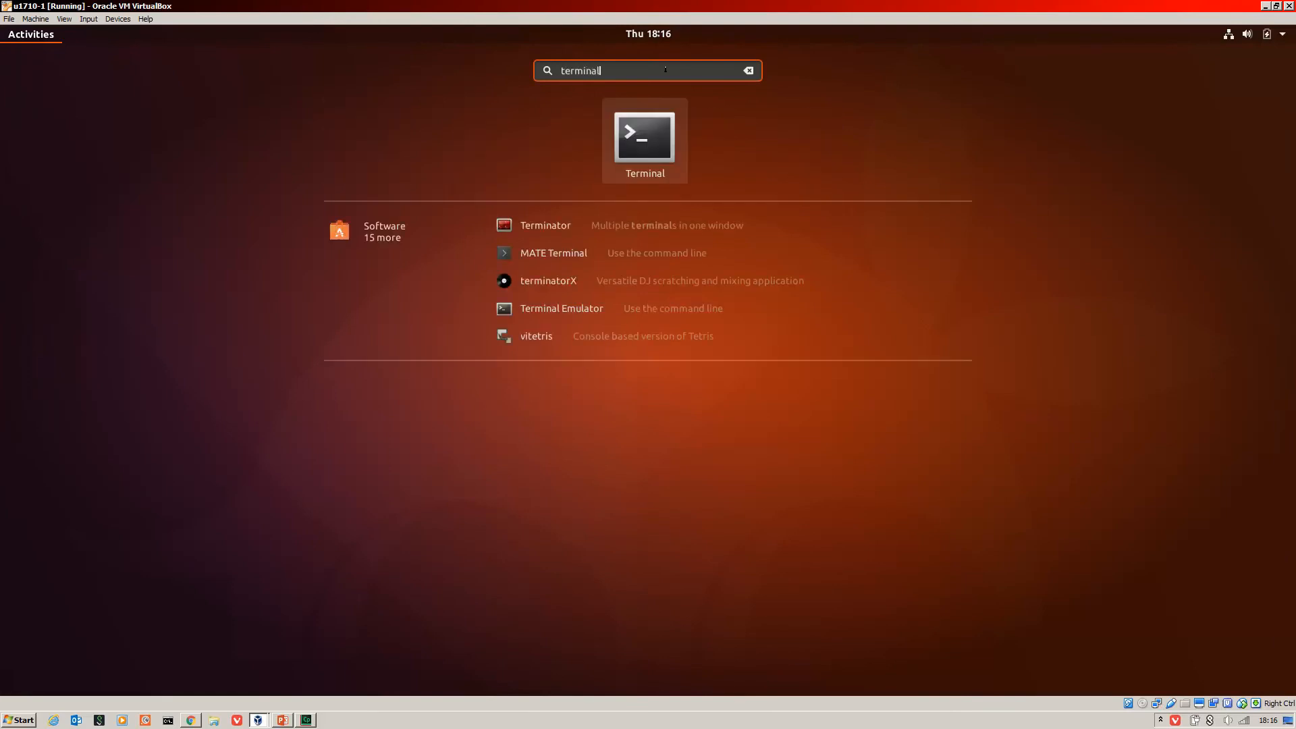
left_click(624, 139)
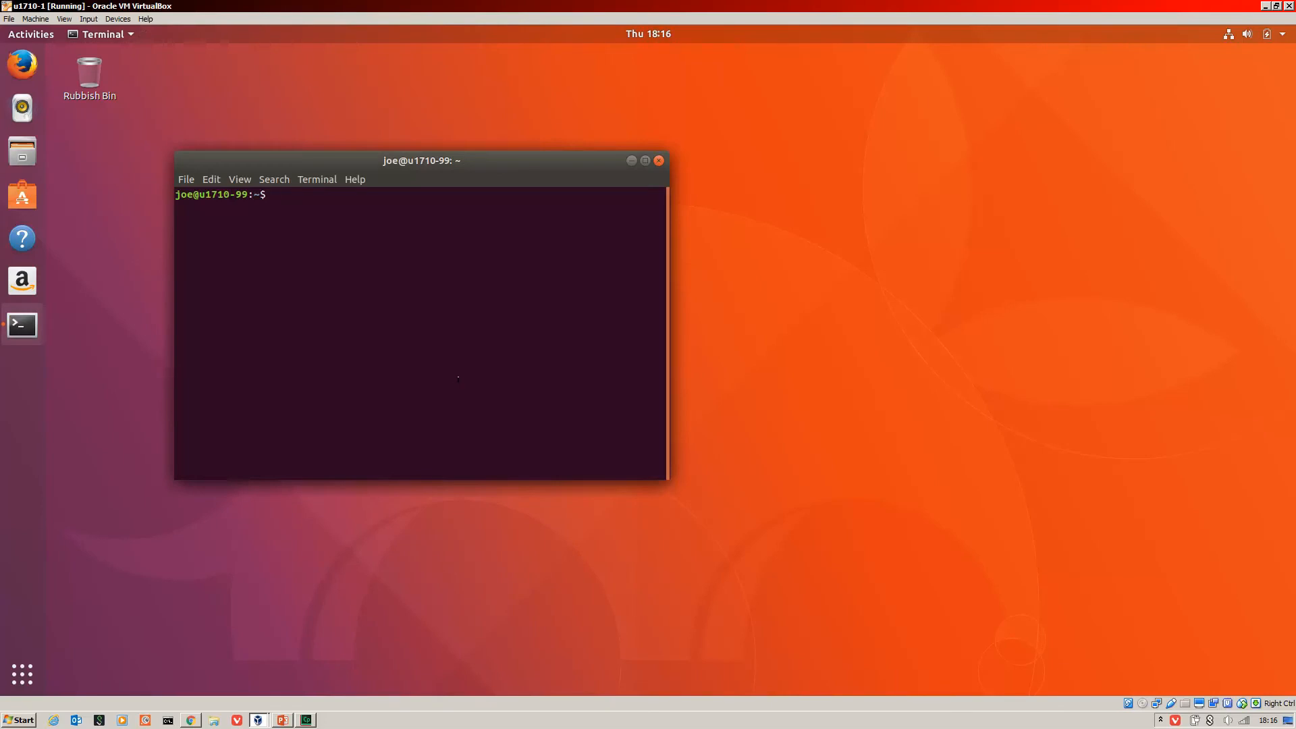
right_click(27, 336)
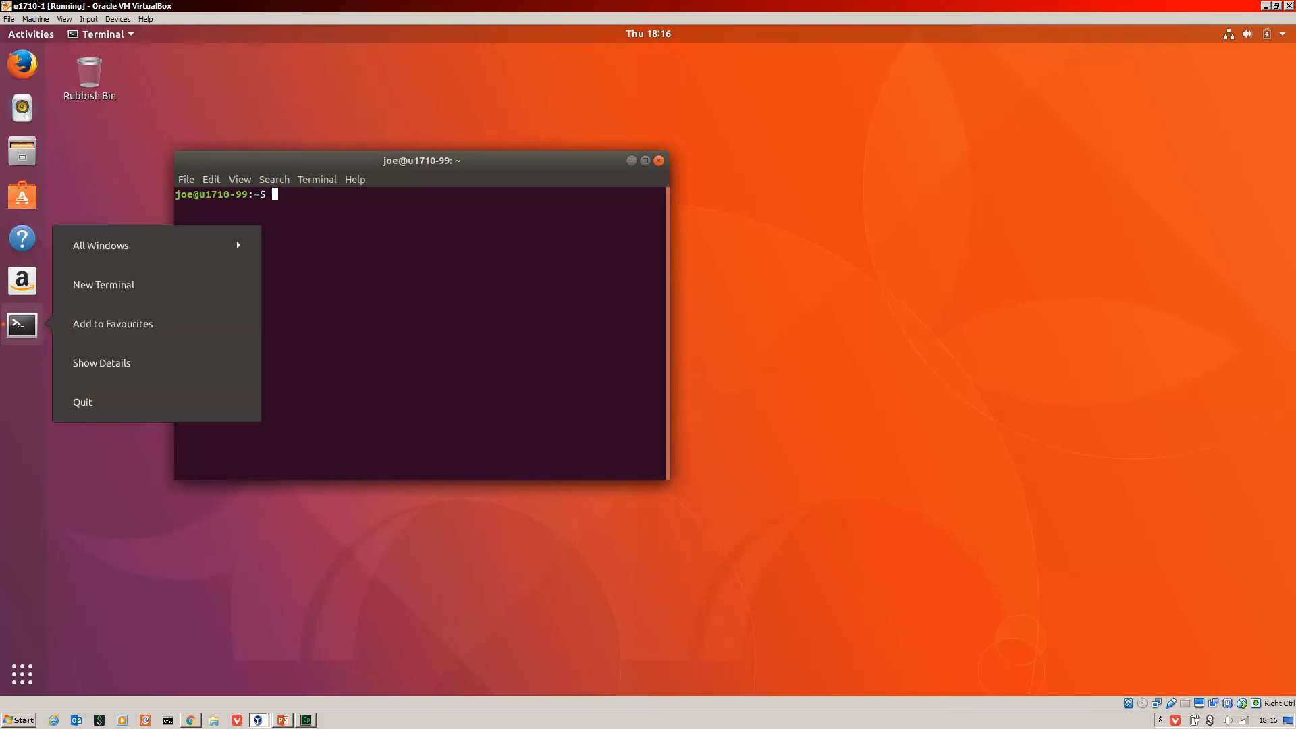
left_click(153, 332)
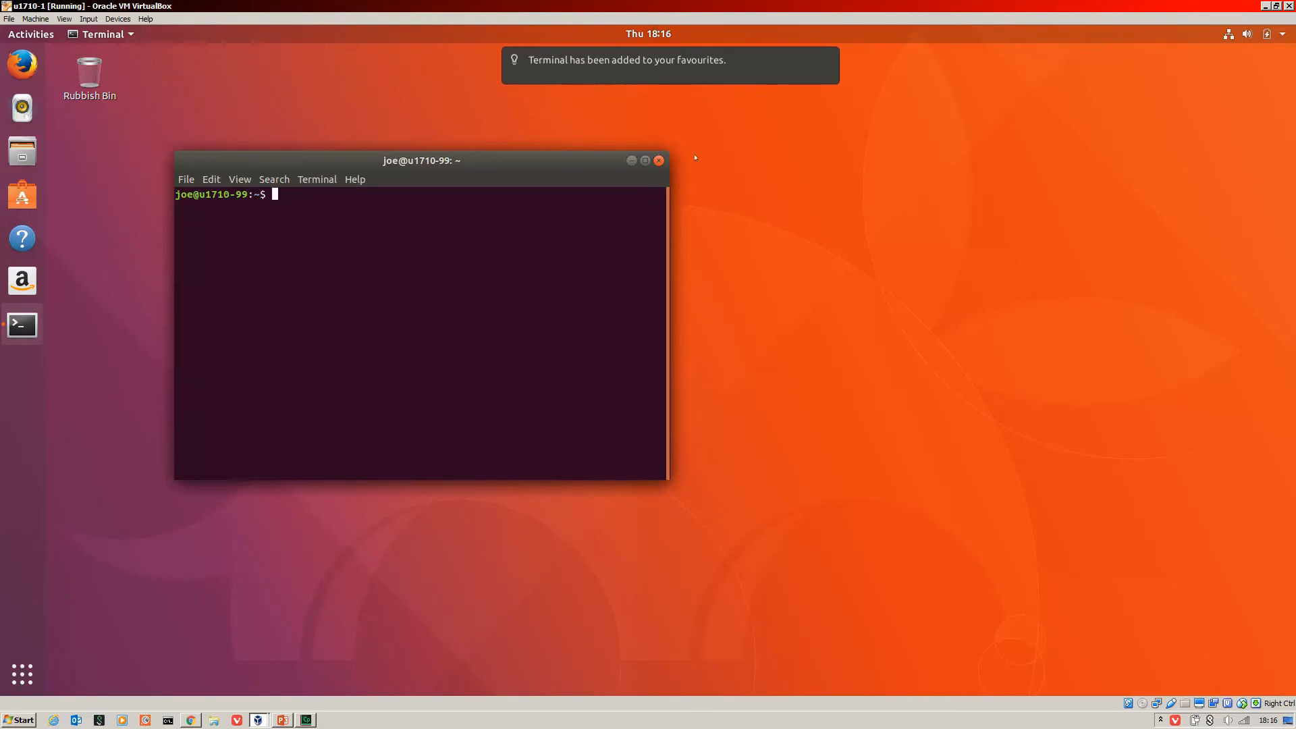
left_click(659, 160)
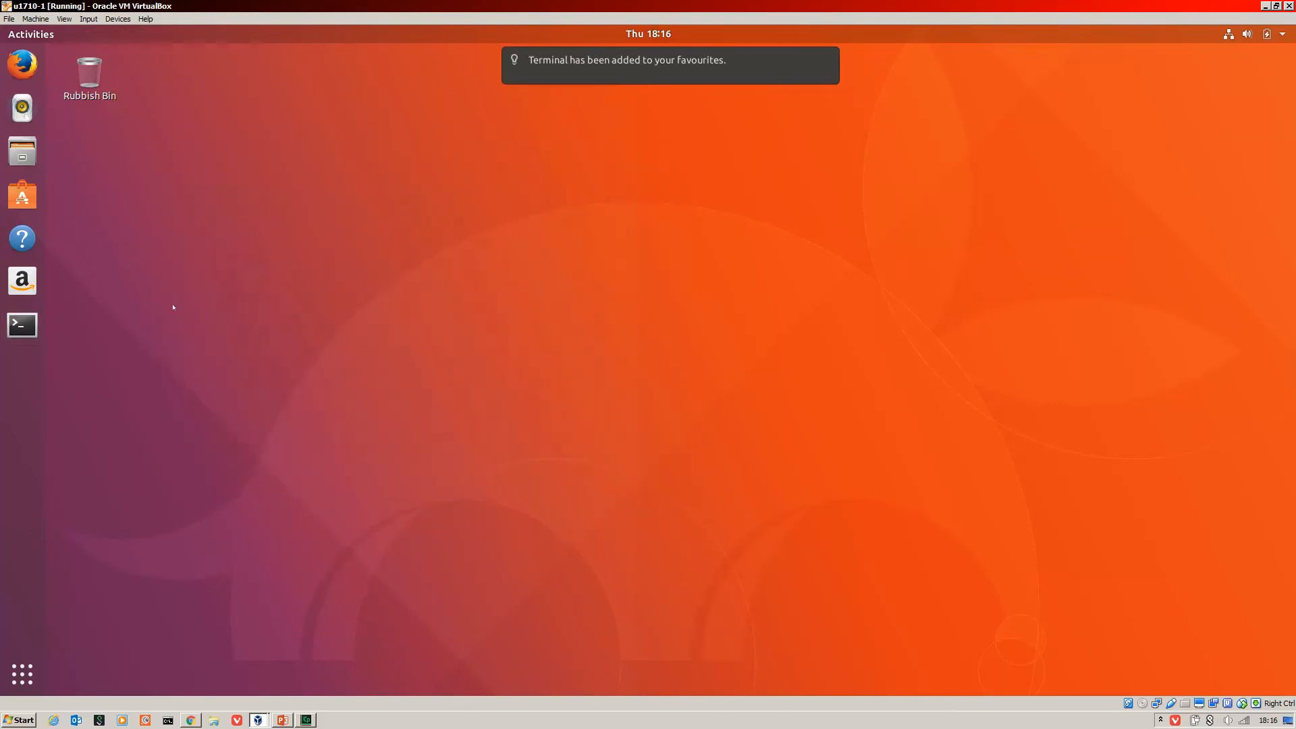
Remove Amazon, Help, Software and Rhythmbox from the dock favourites.
right_click(40, 280)
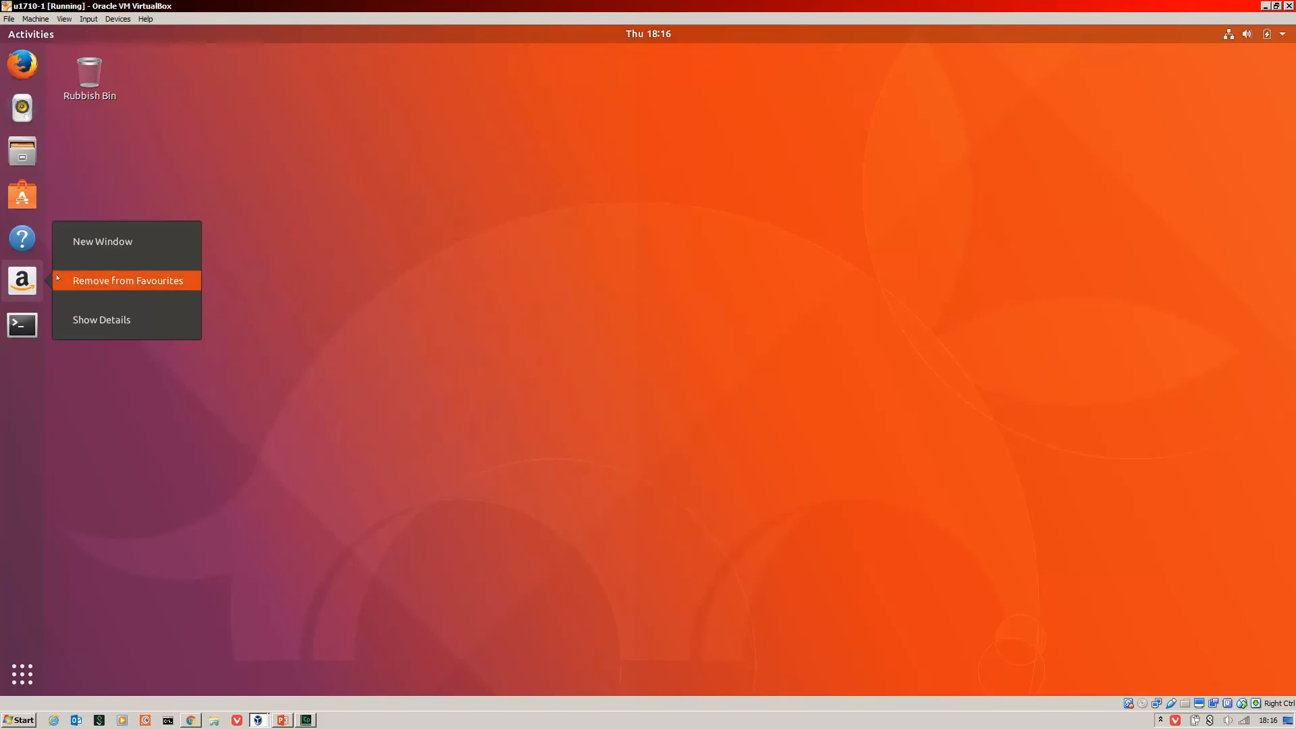
left_click(128, 281)
right_click(14, 238)
left_click(108, 237)
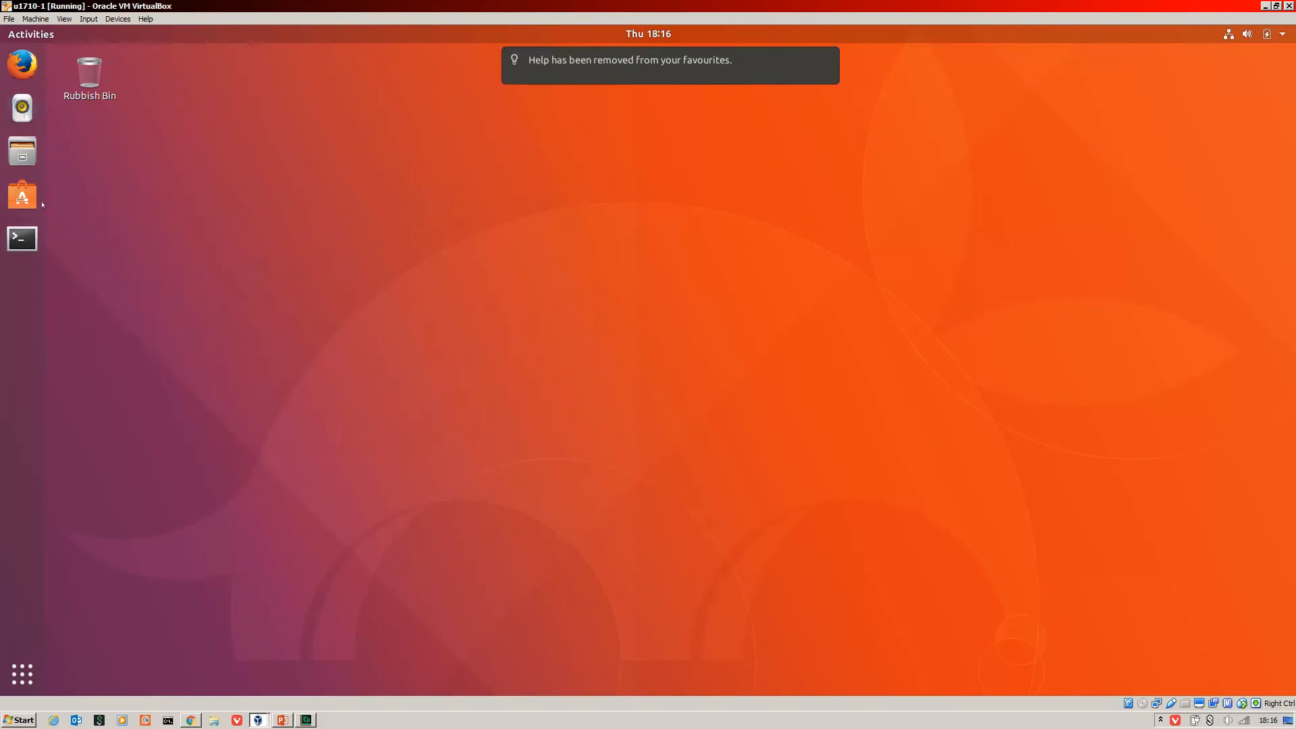
right_click(17, 193)
left_click(101, 194)
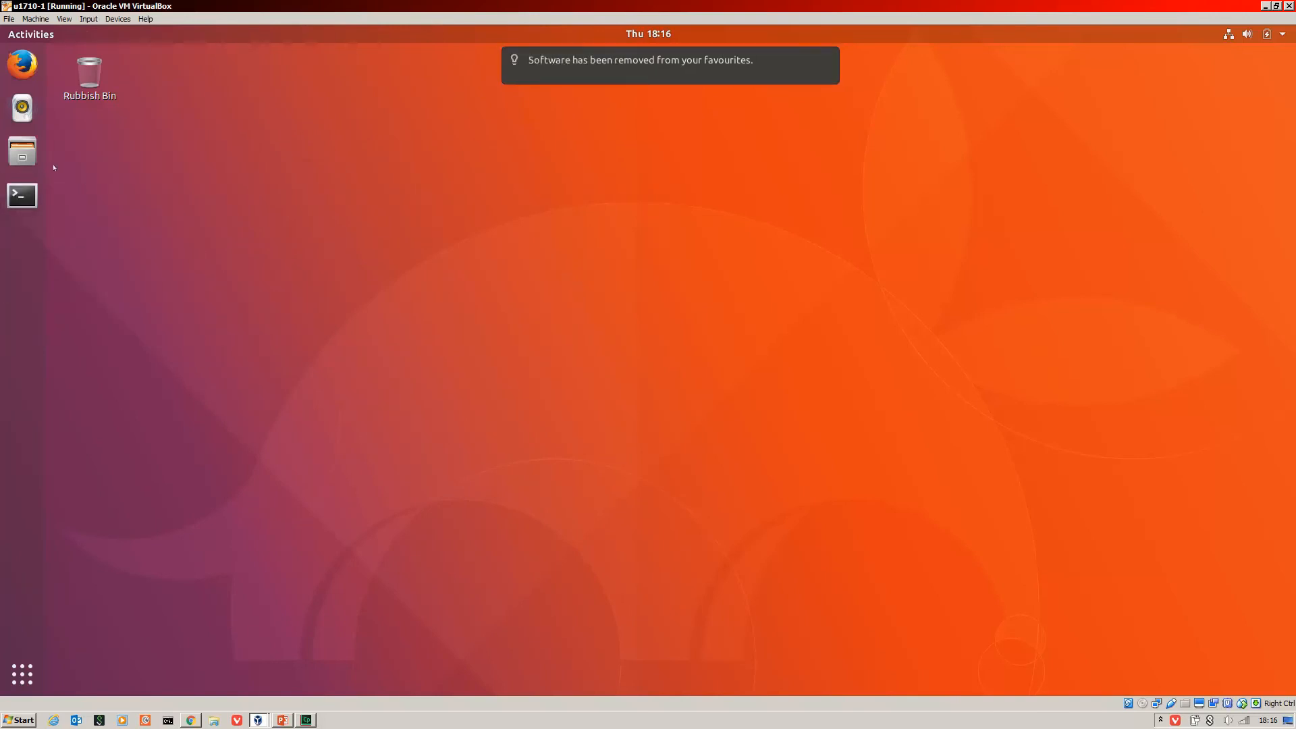
right_click(23, 108)
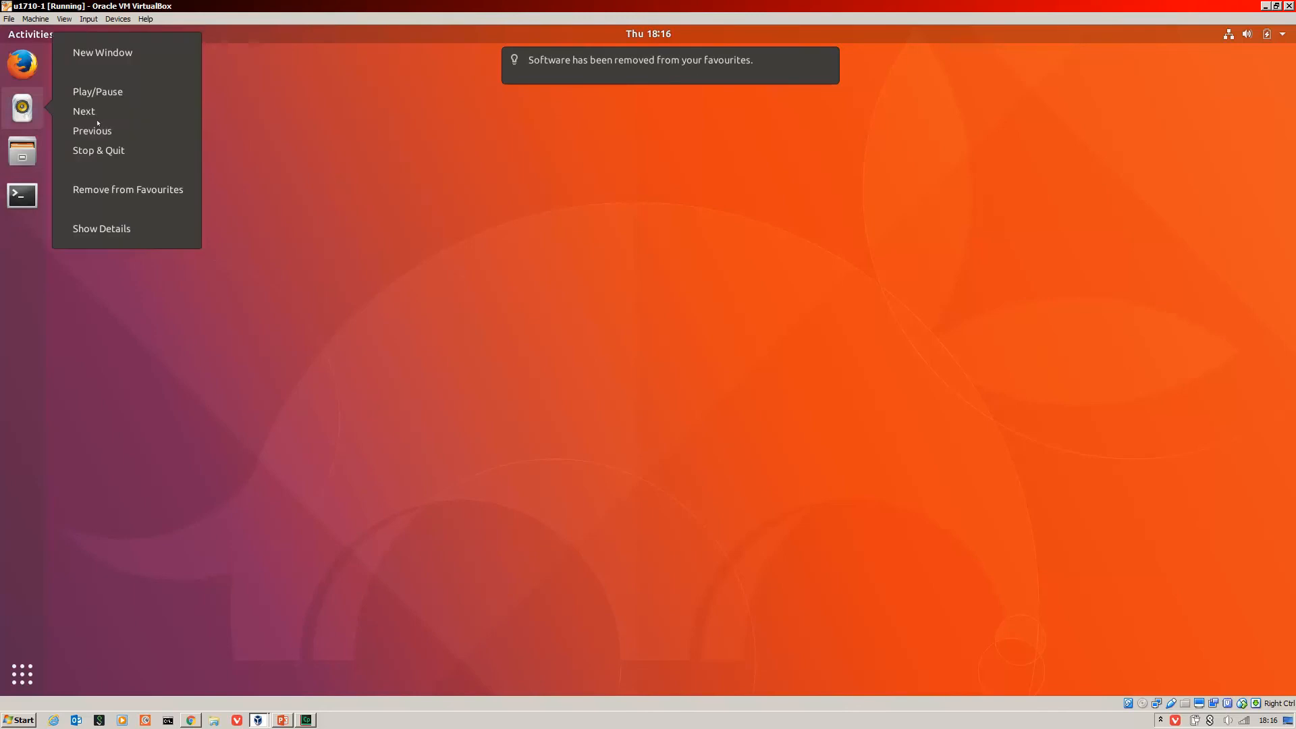
left_click(129, 189)
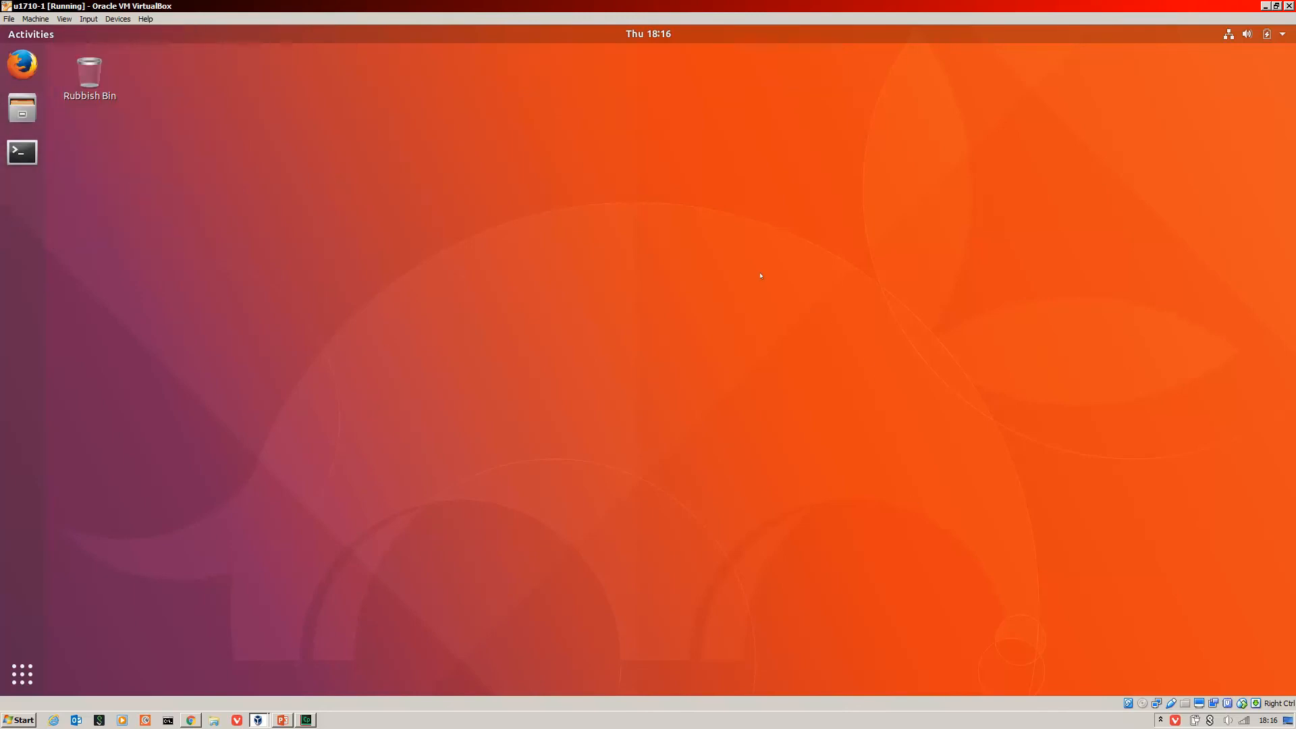
left_click(656, 33)
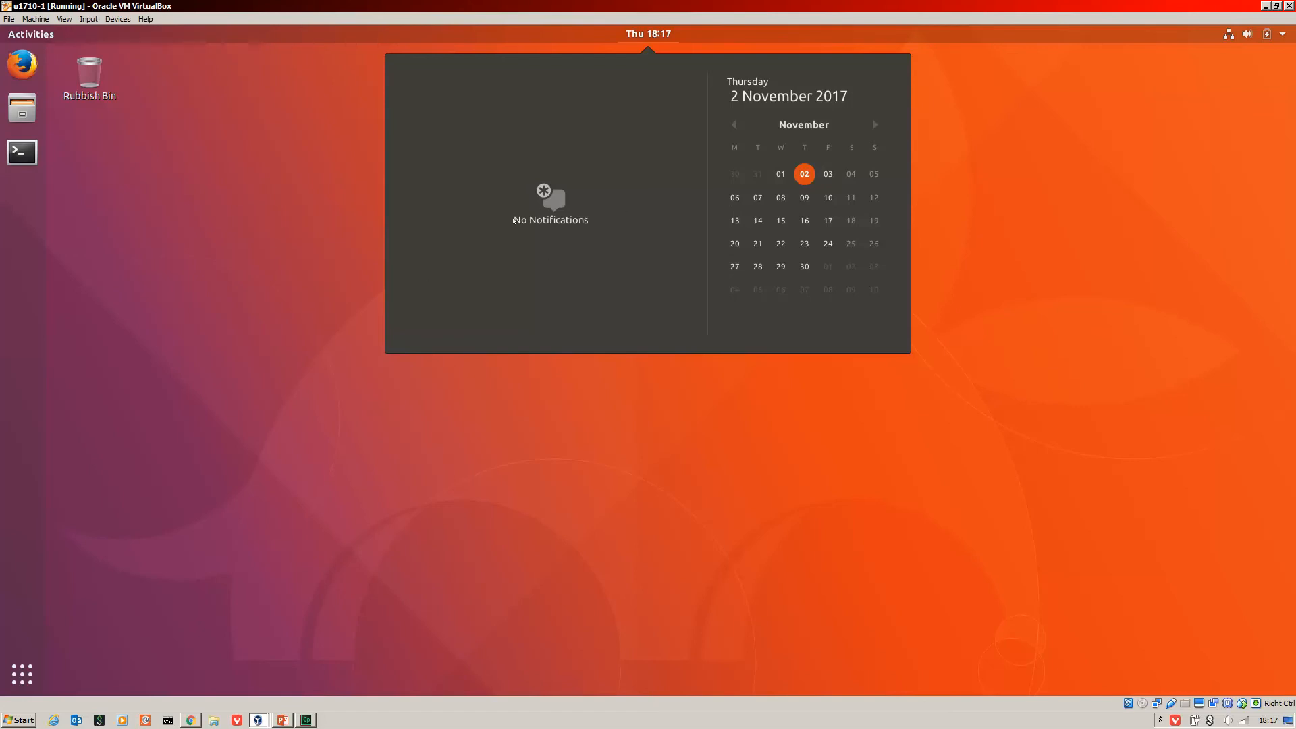
left_click(1052, 185)
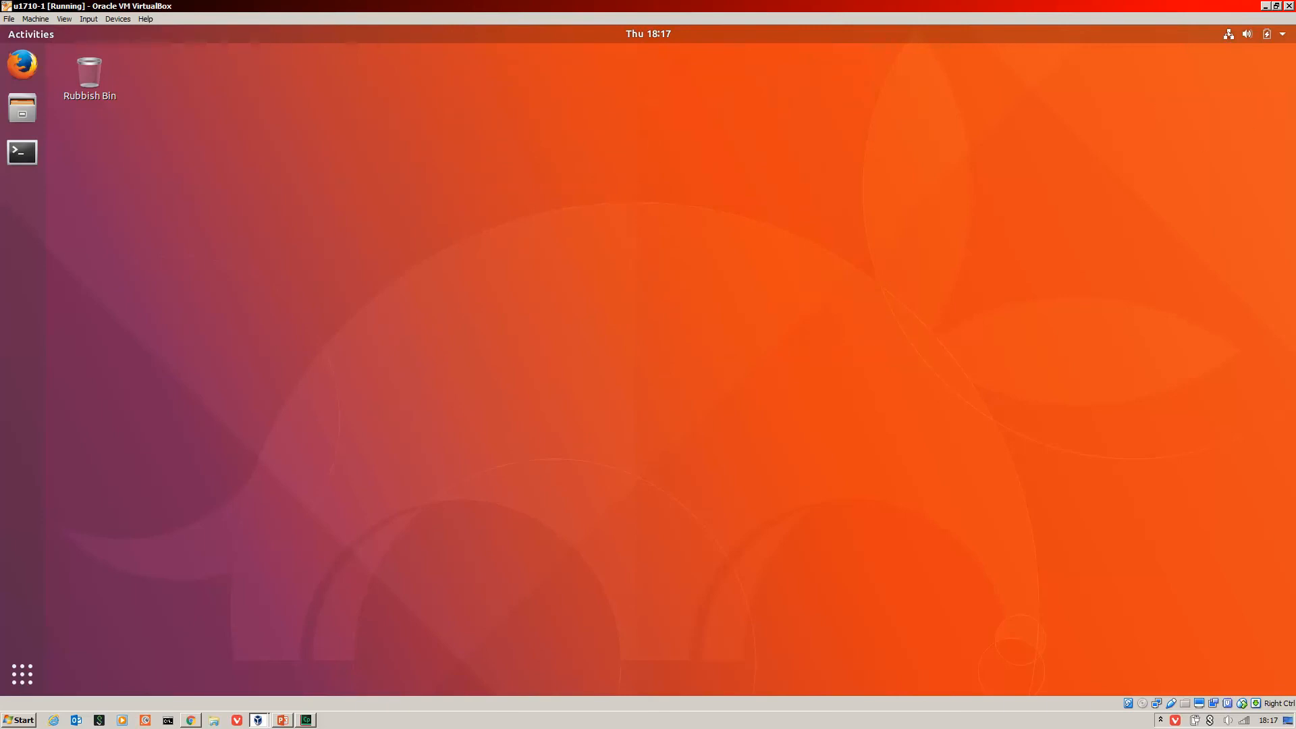
left_click(1256, 34)
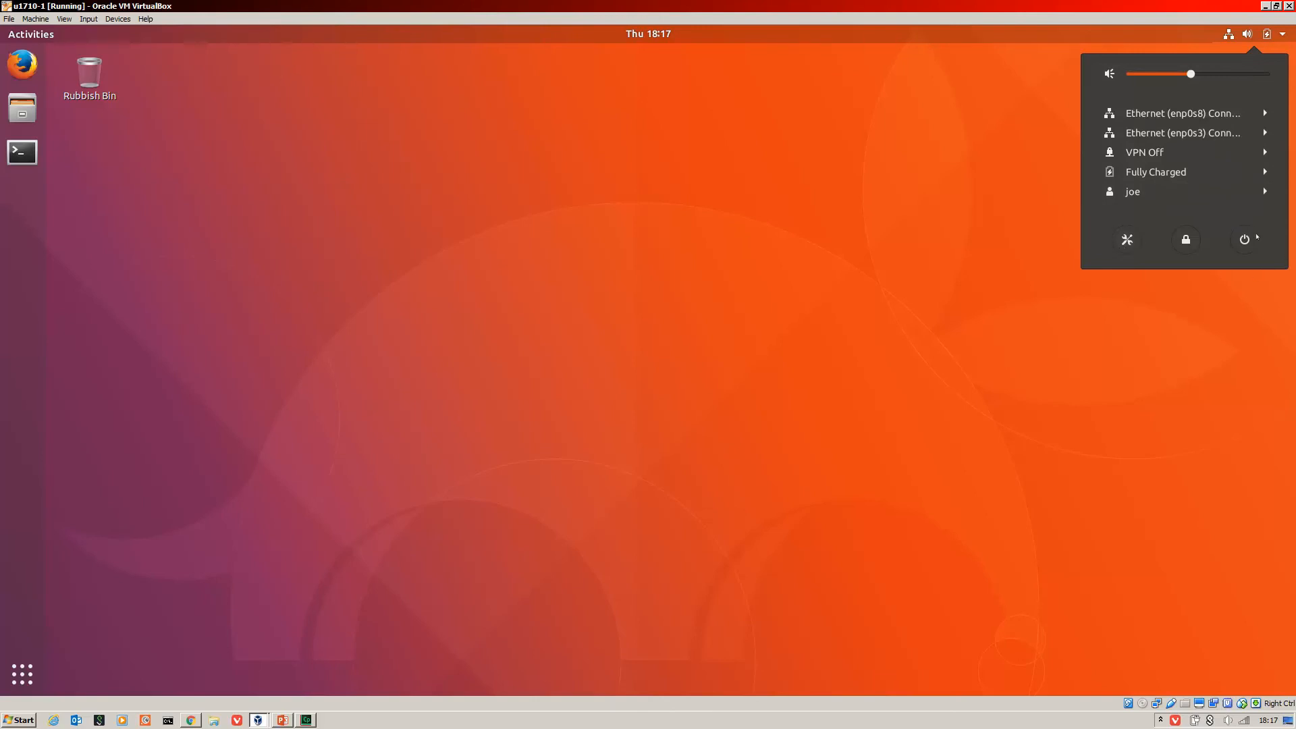
left_click(1227, 340)
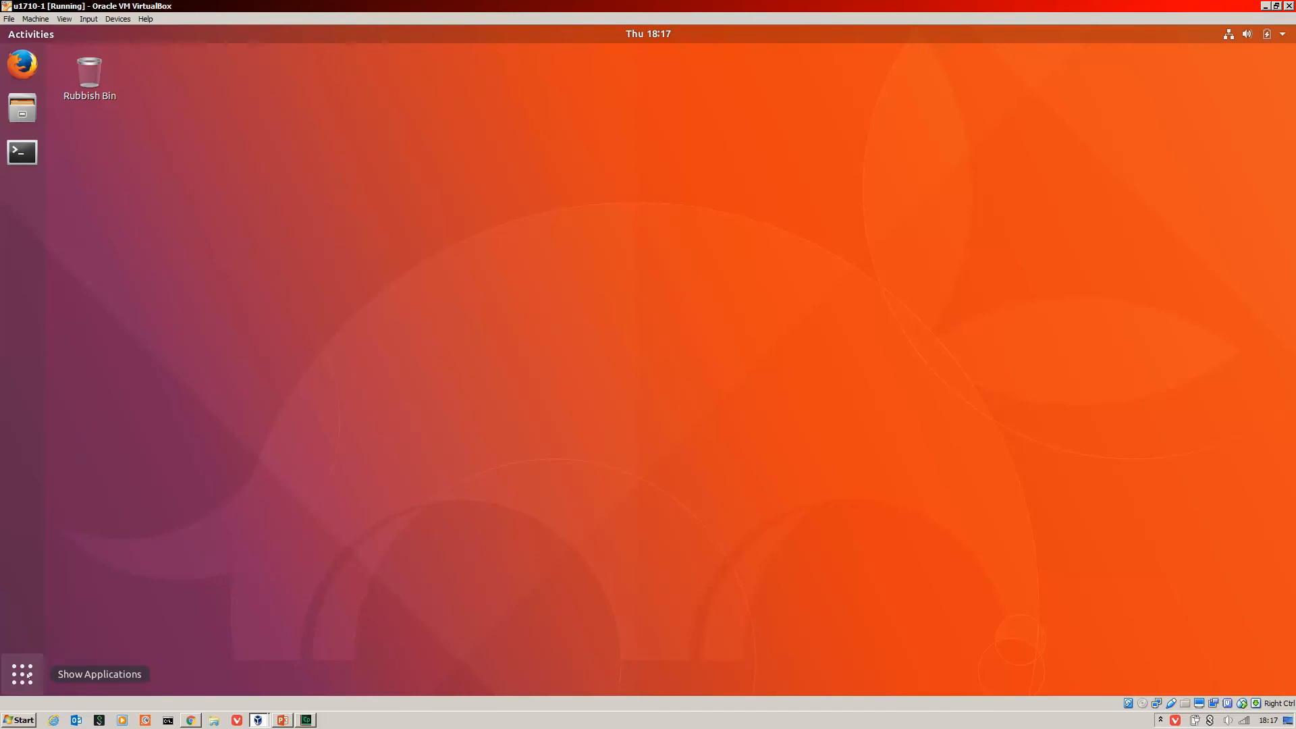
left_click(20, 674)
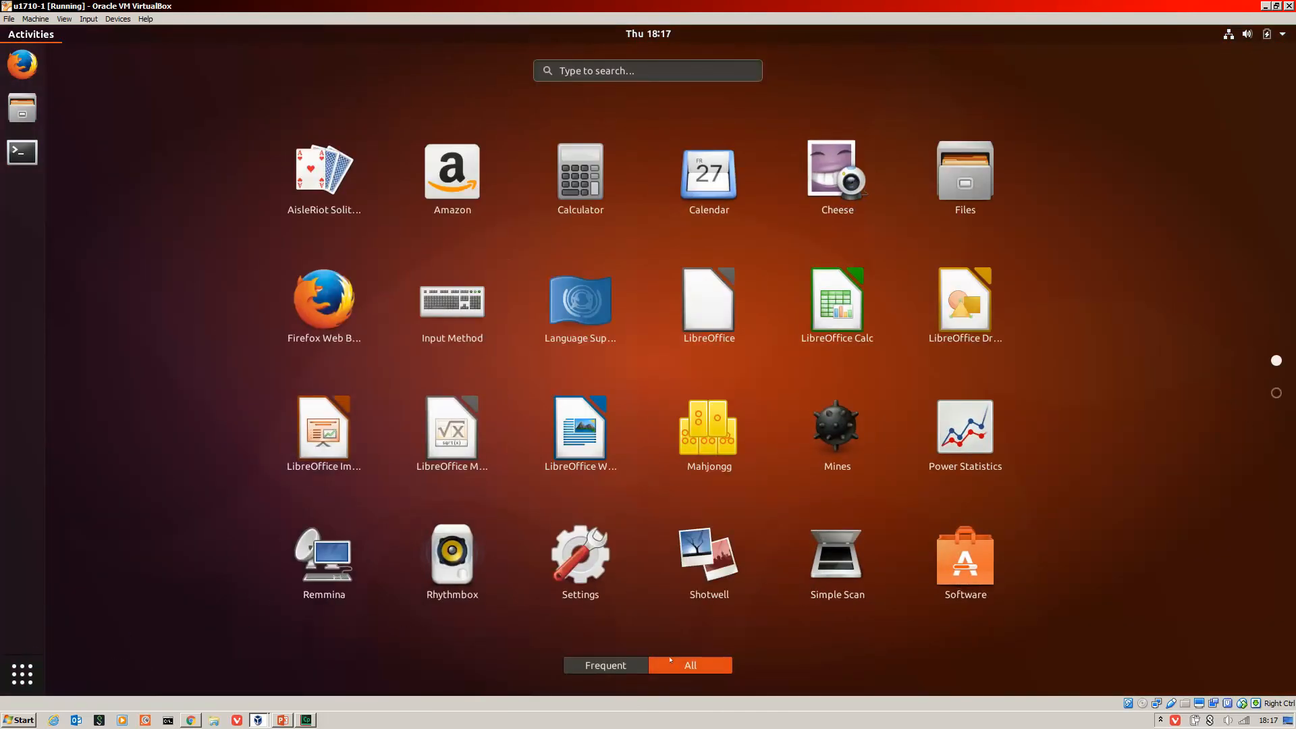
left_click(638, 664)
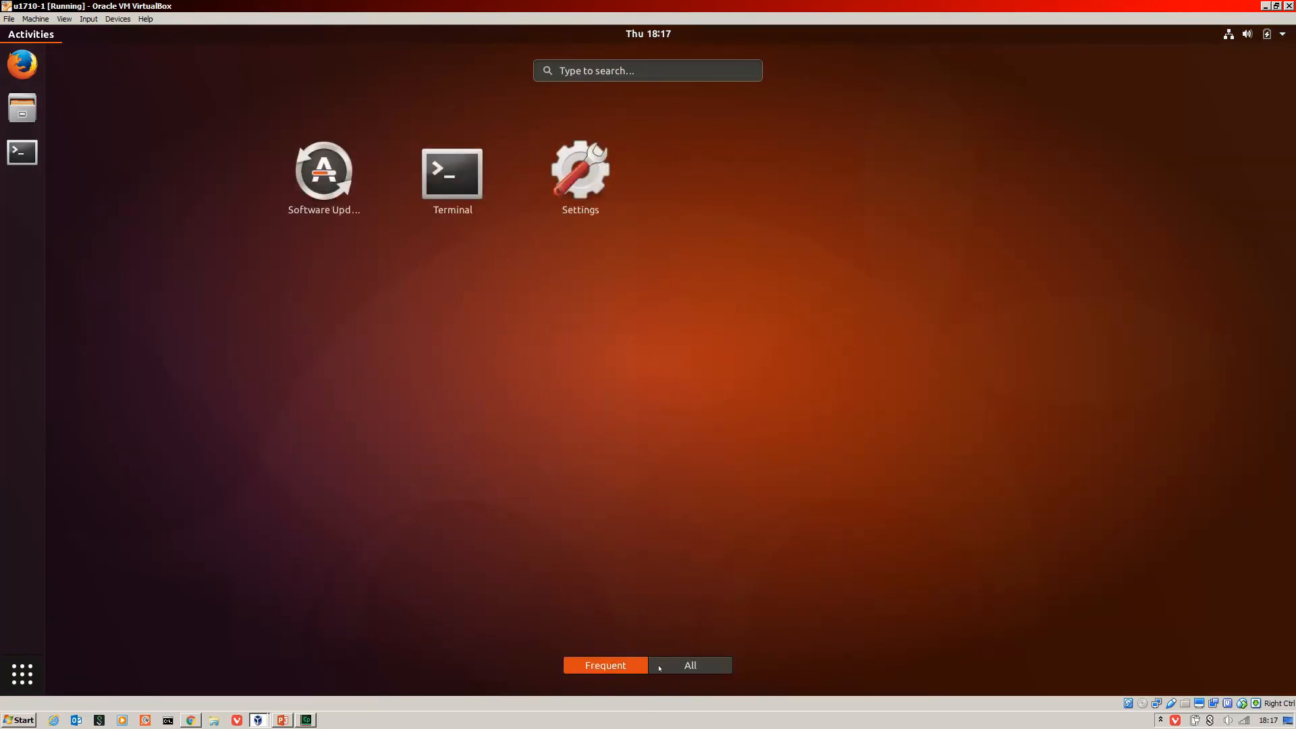
left_click(690, 665)
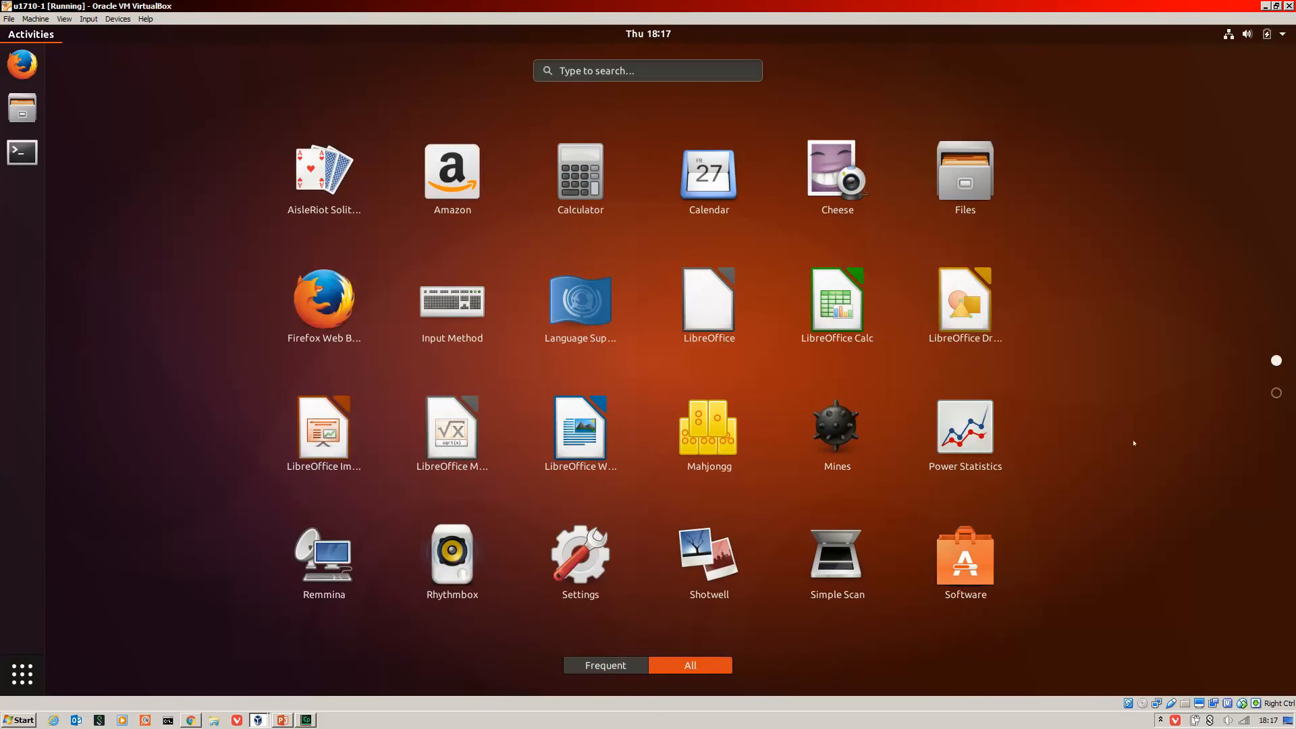
scroll(1134, 444, "down", 1)
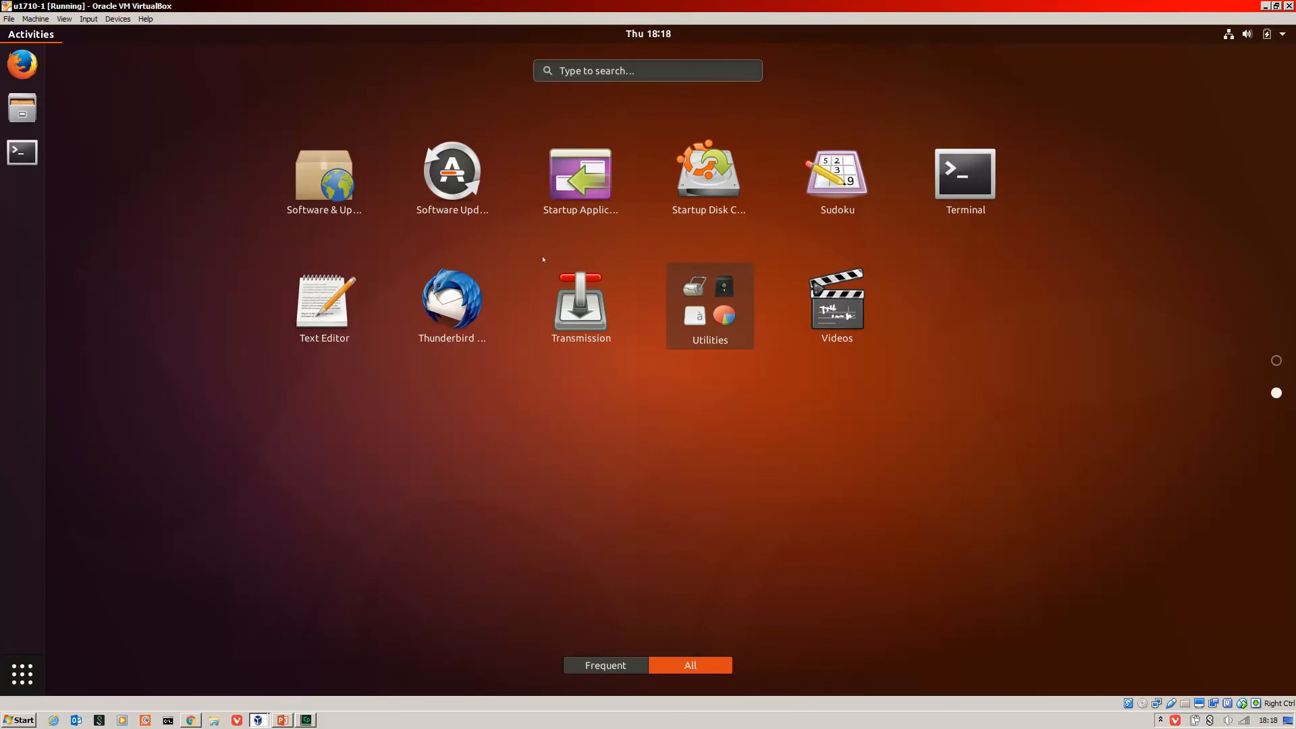
left_click(30, 34)
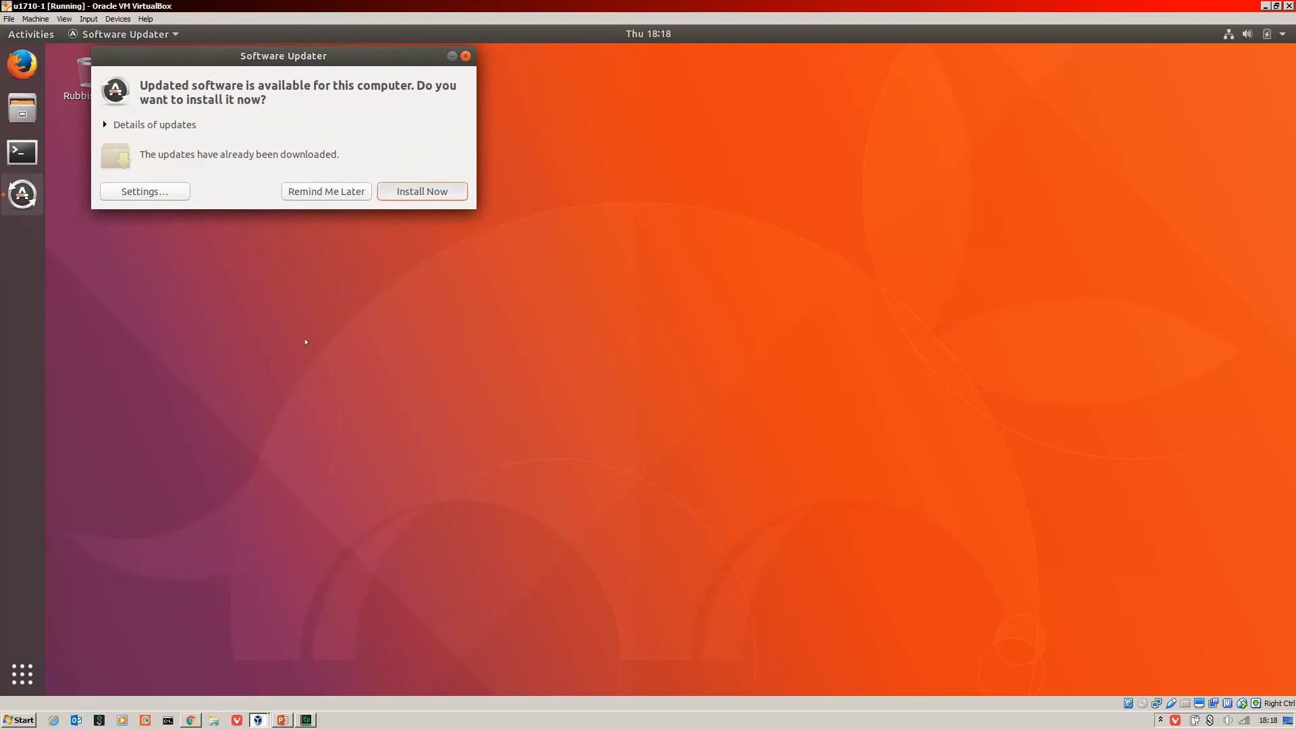
Start installing the Ubuntu updates and move their progress window to the upper right.
key("Return")
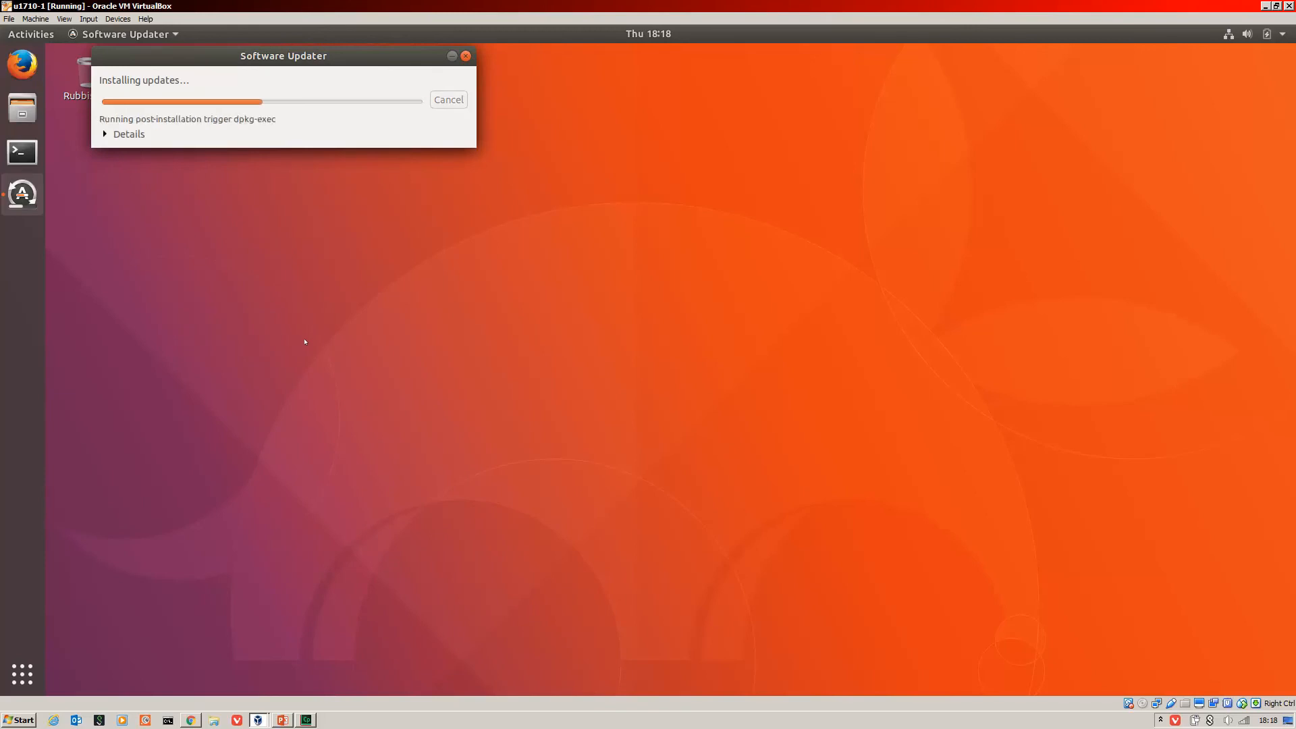
left_click_drag(285, 51, 974, 120)
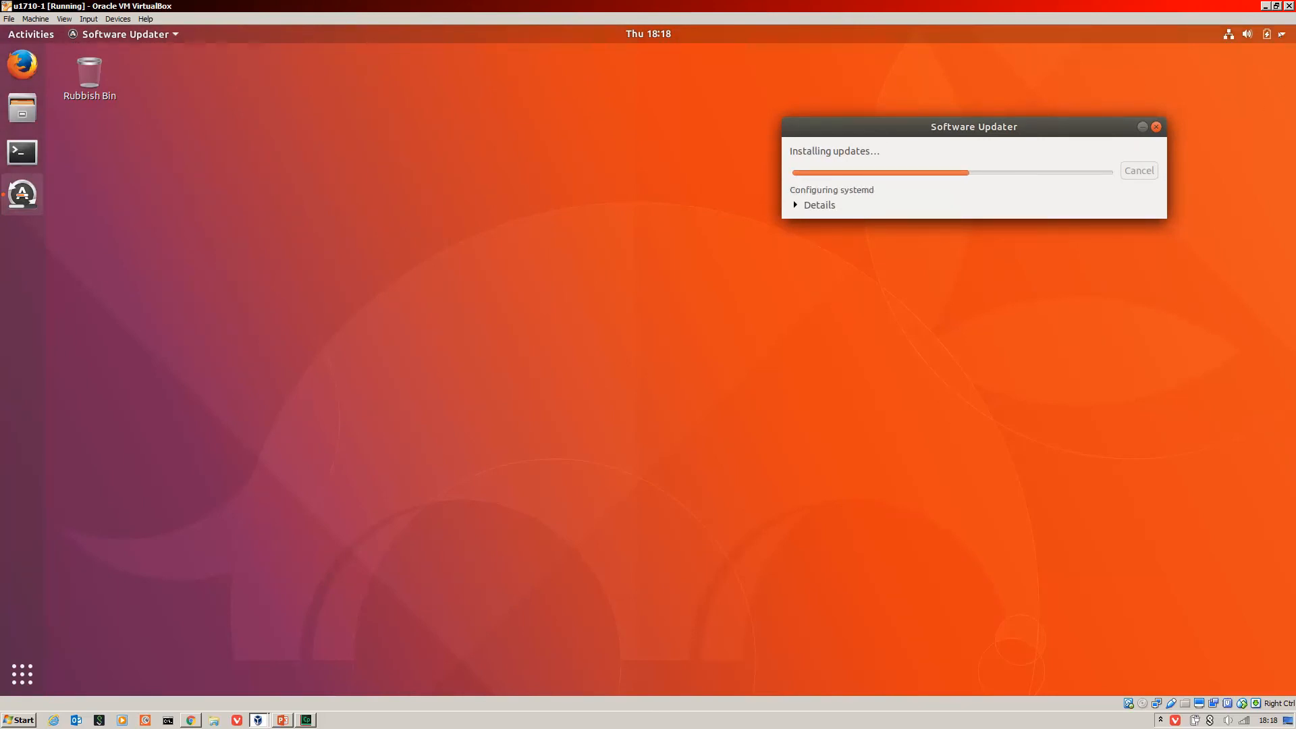
left_click(1272, 35)
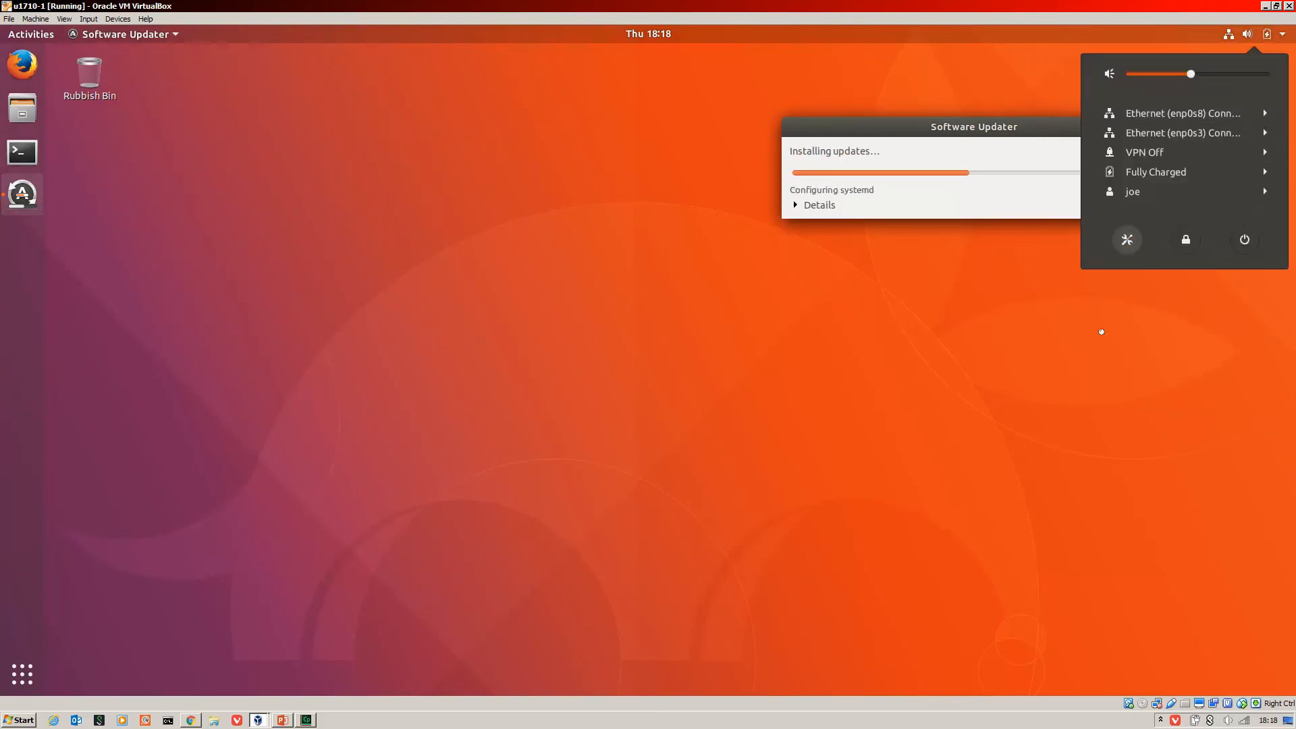
In Settings, change the desktop wallpaper to the weathered wooden boards image.
left_click(1128, 240)
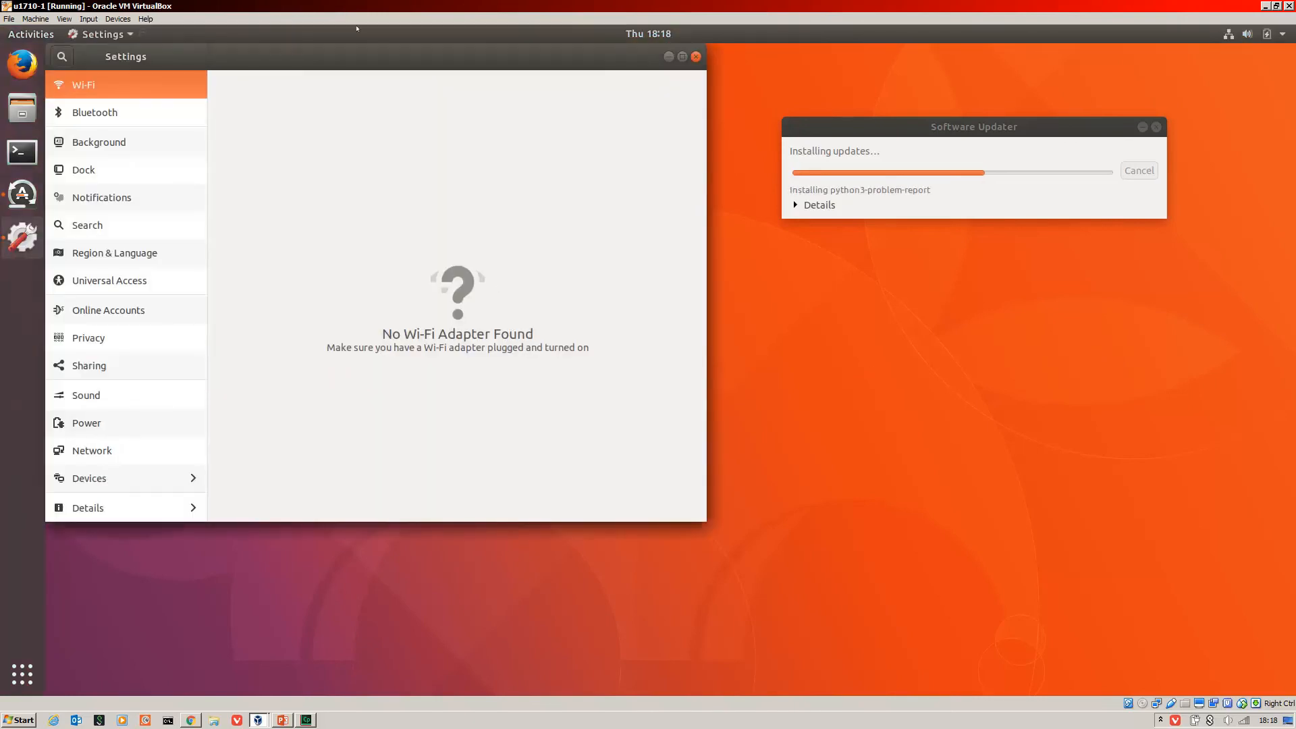
left_click_drag(334, 45, 369, 68)
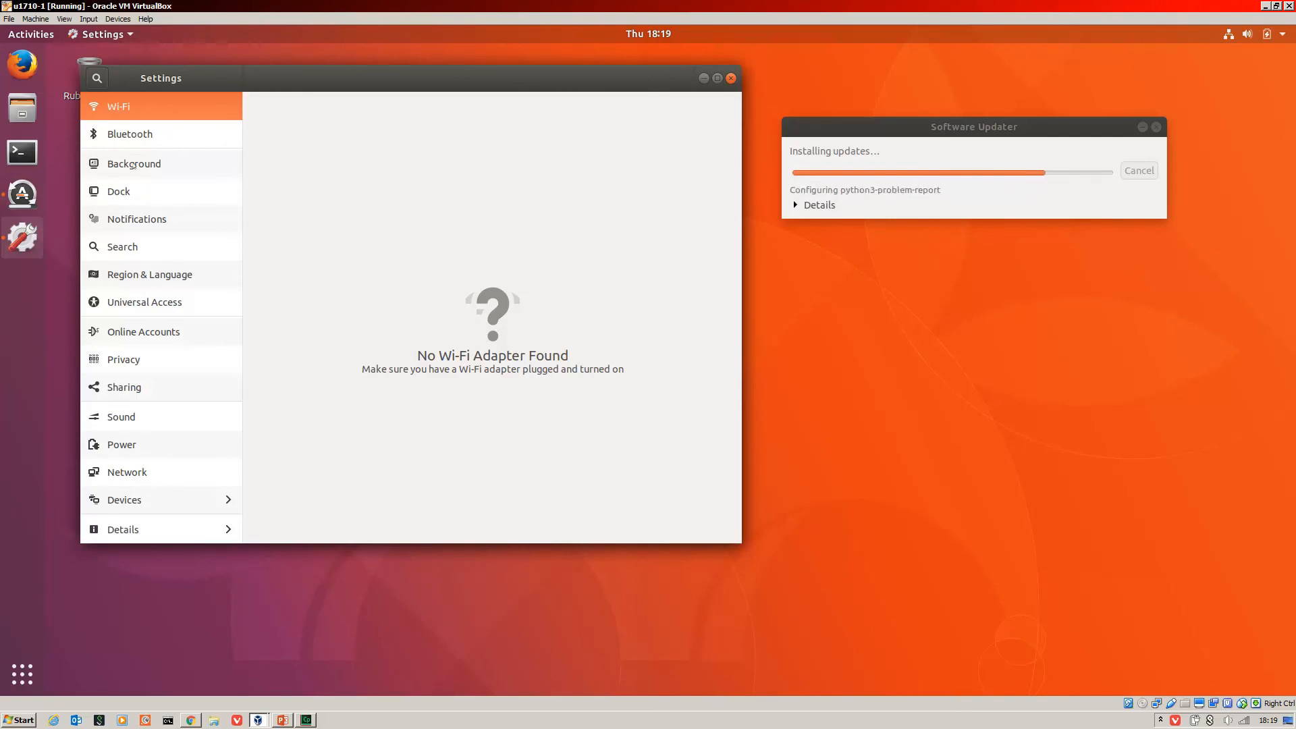
left_click(141, 163)
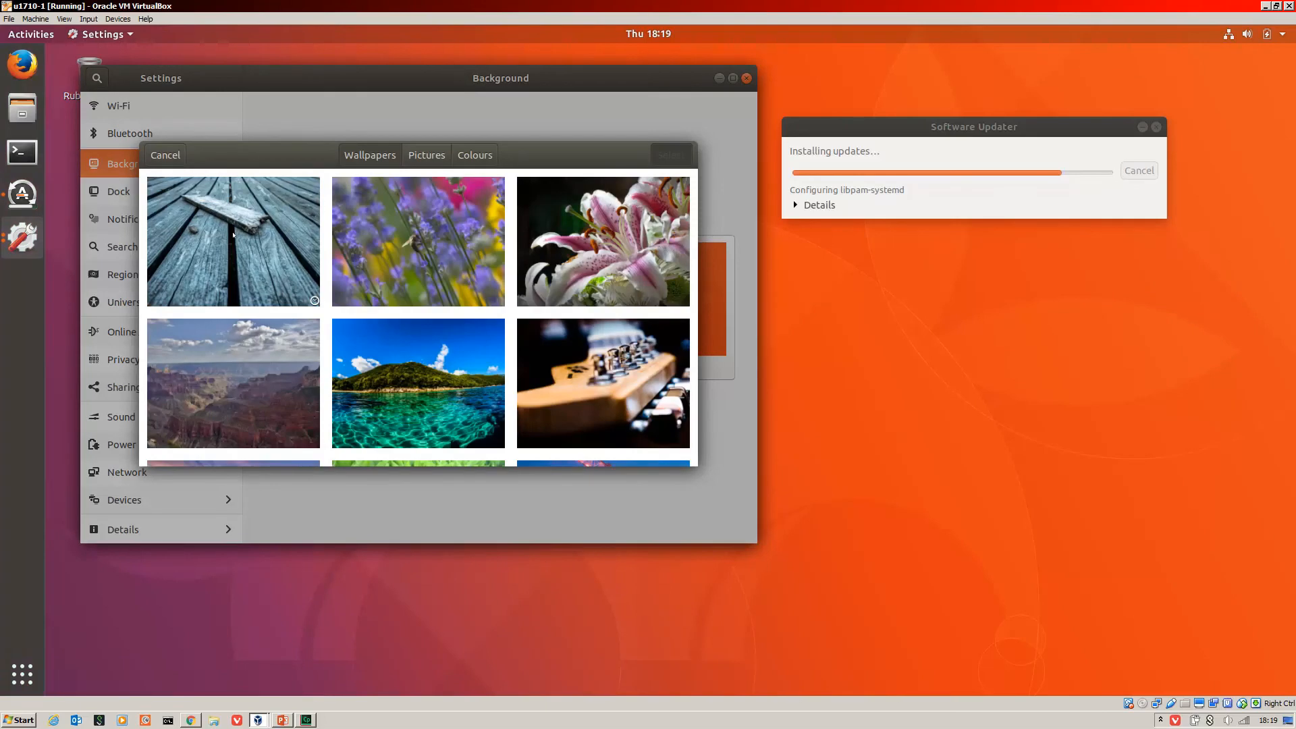
left_click(228, 238)
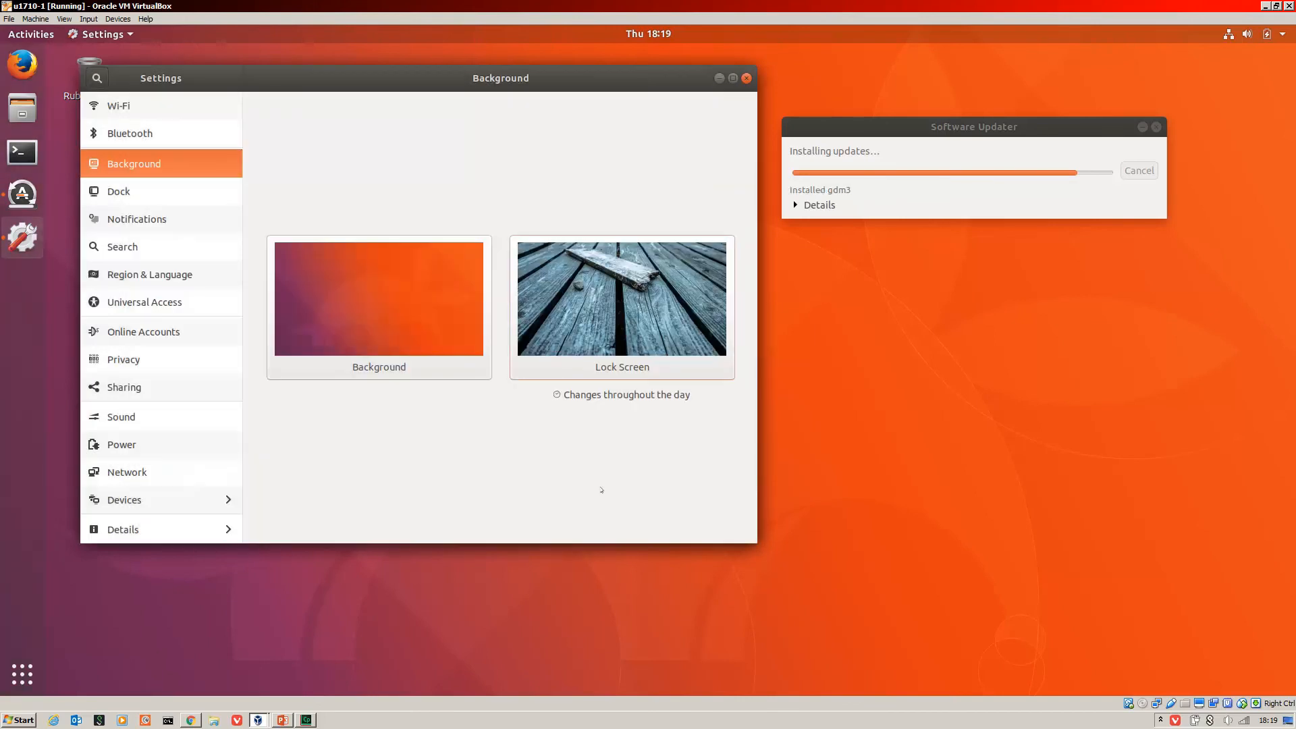
left_click(121, 195)
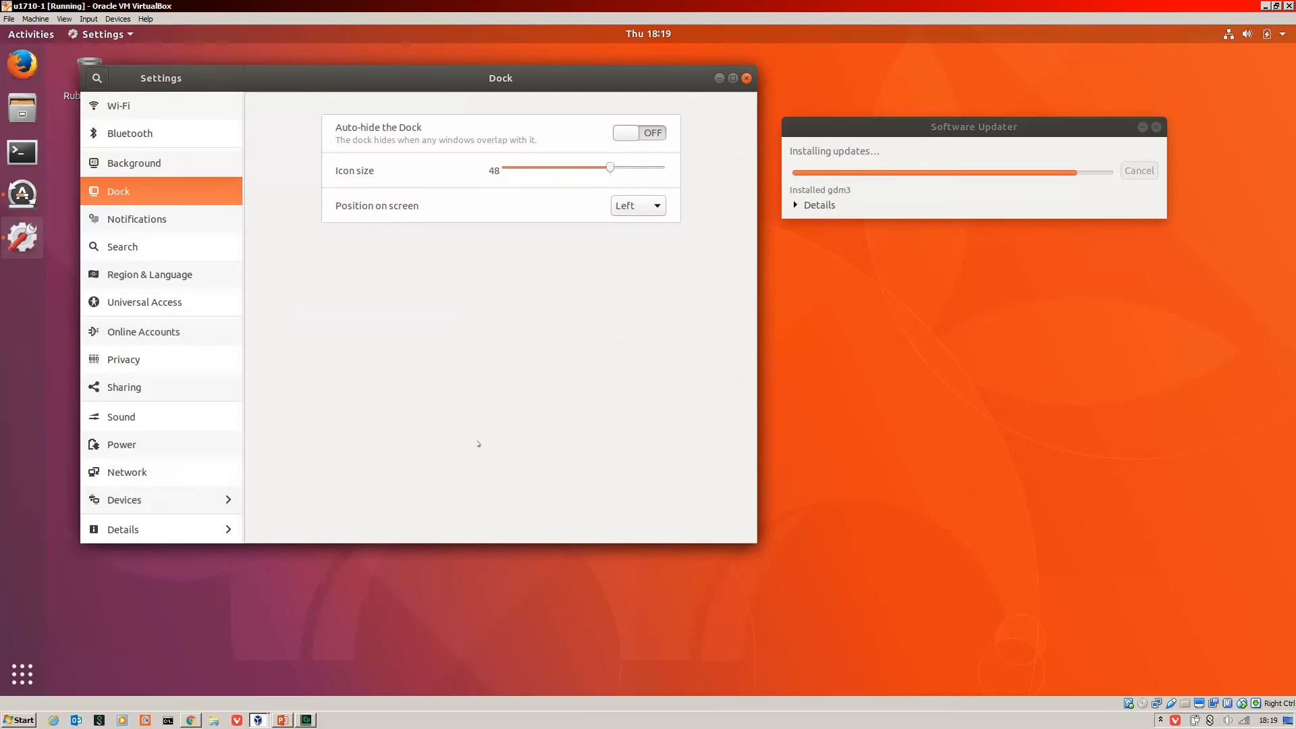
Shrink the dock icons to size 42 and move the dock to the bottom.
left_click_drag(609, 167, 595, 167)
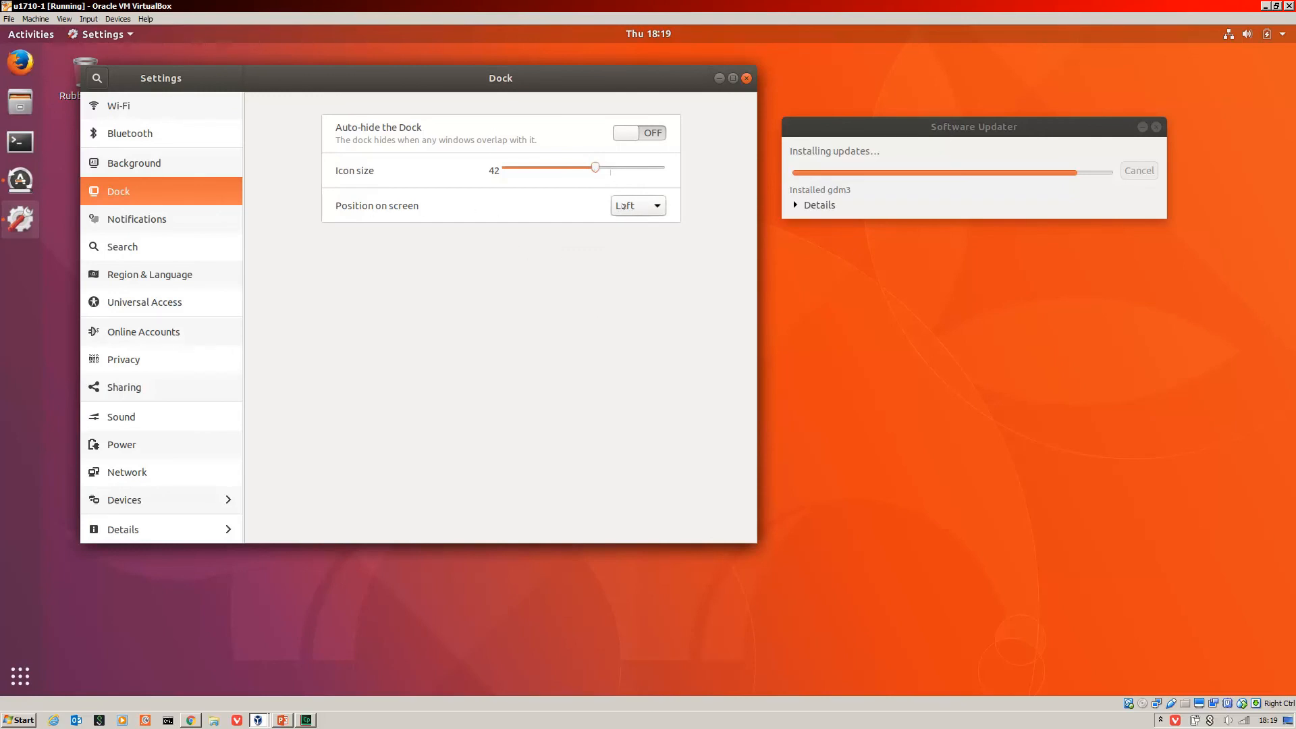
left_click(655, 206)
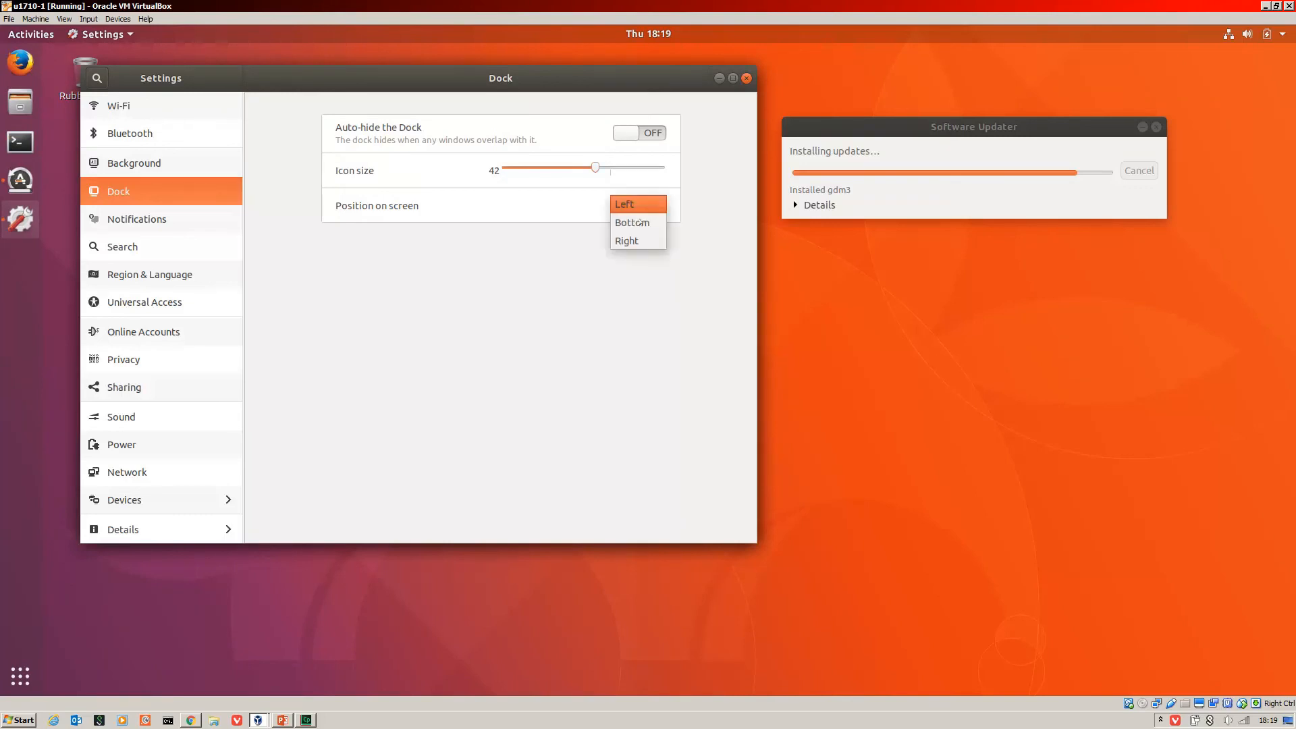
left_click(636, 225)
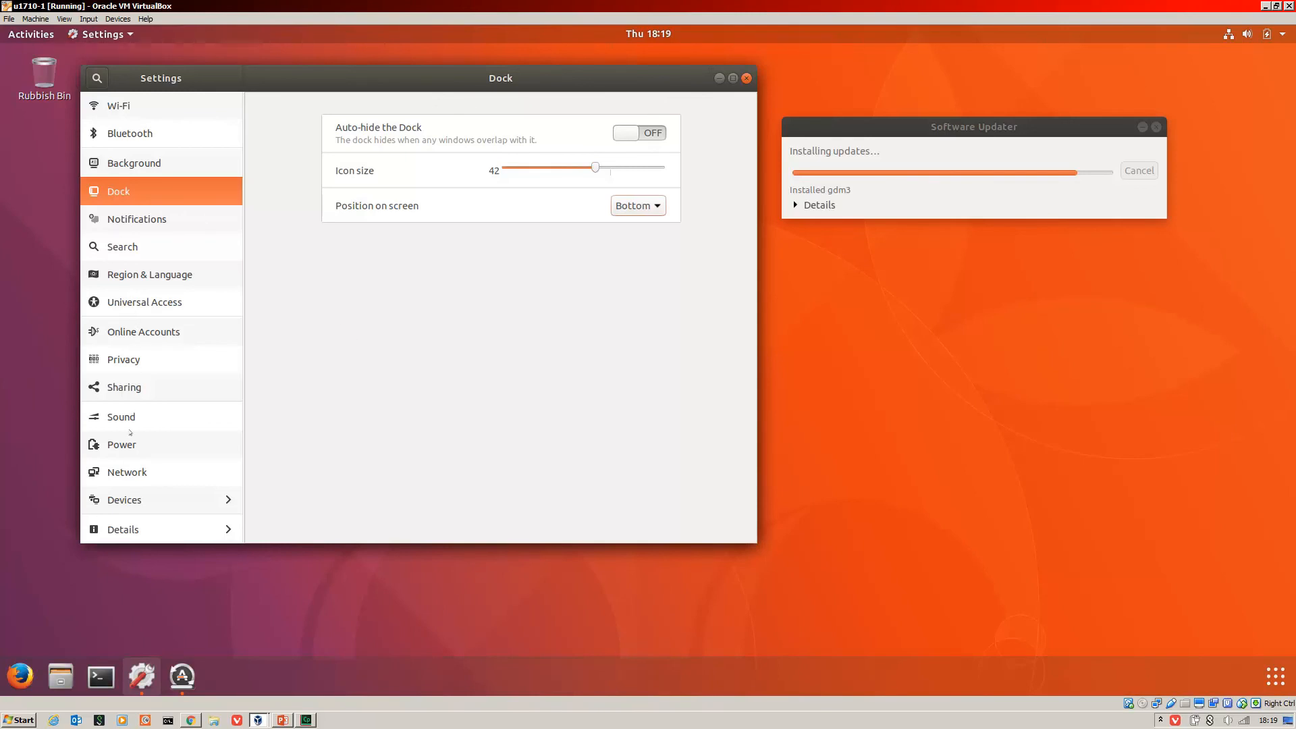
left_click(148, 470)
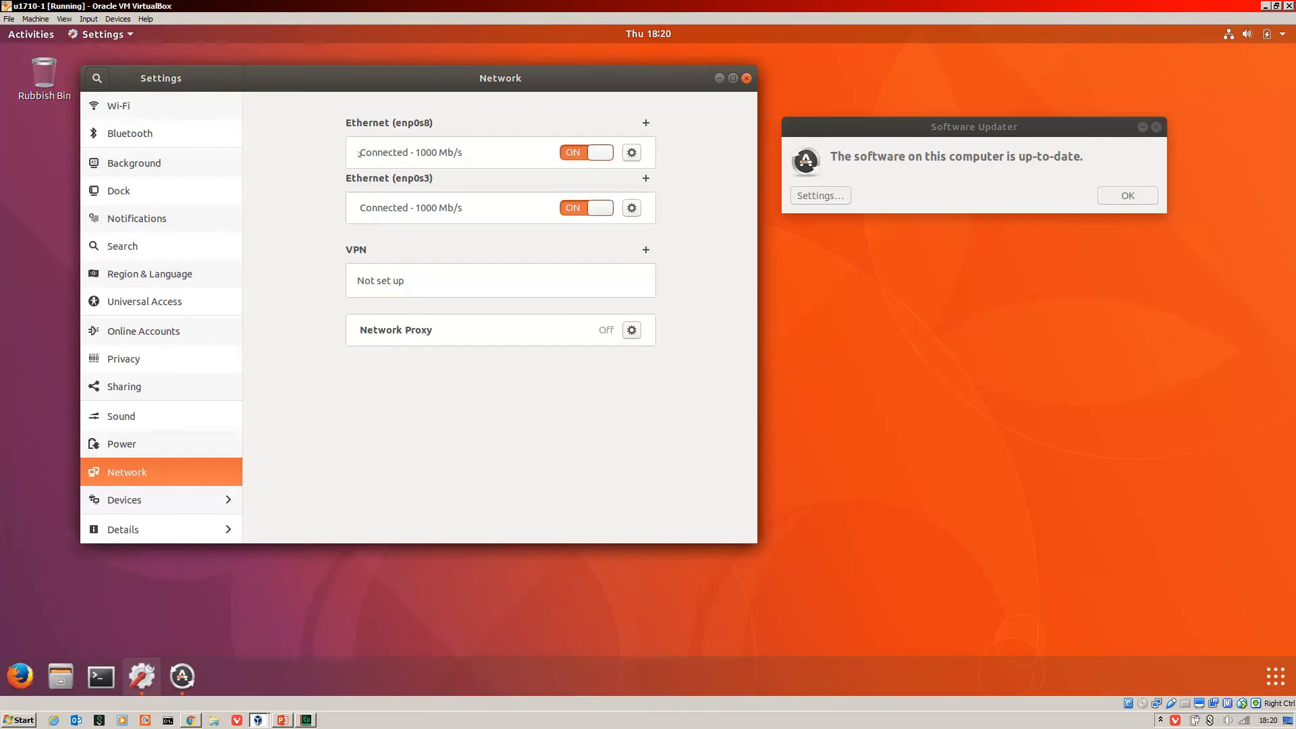
Review the enp0s8 wired connection's Details, IPv4 and IPv6 settings, then apply them.
left_click(633, 154)
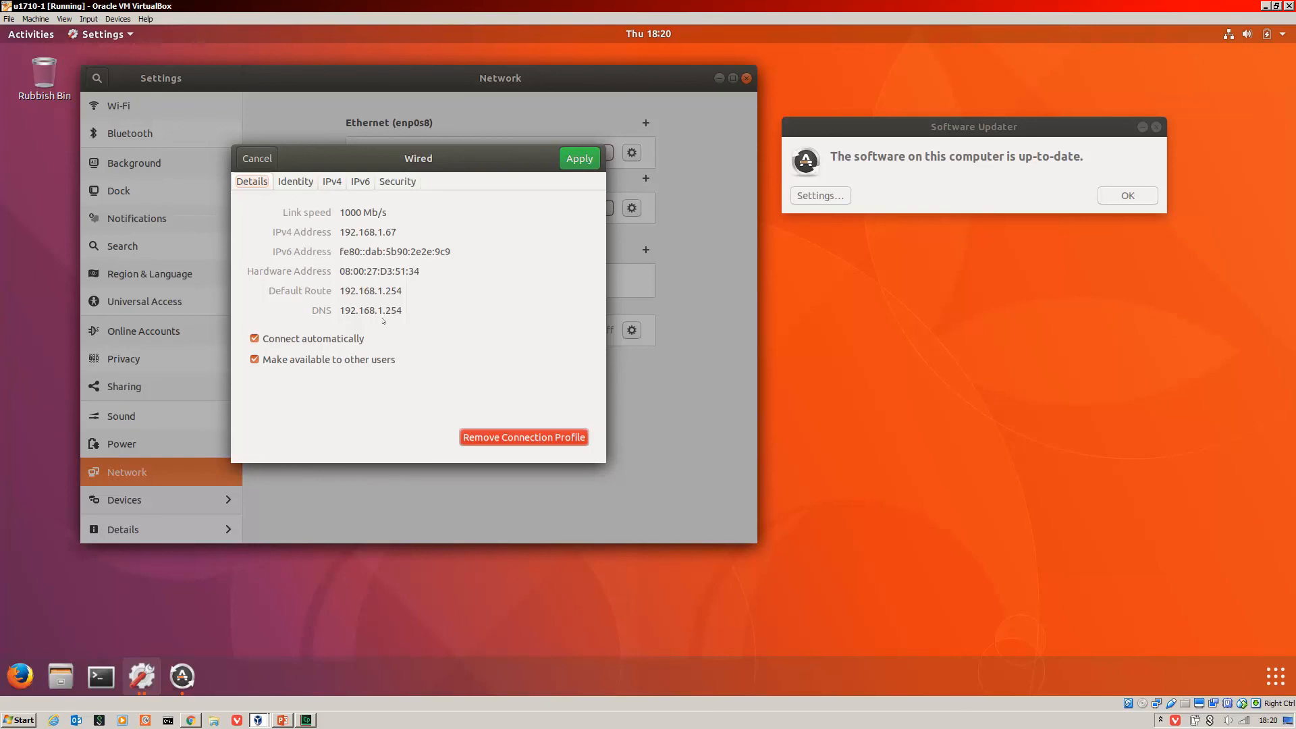
left_click(331, 182)
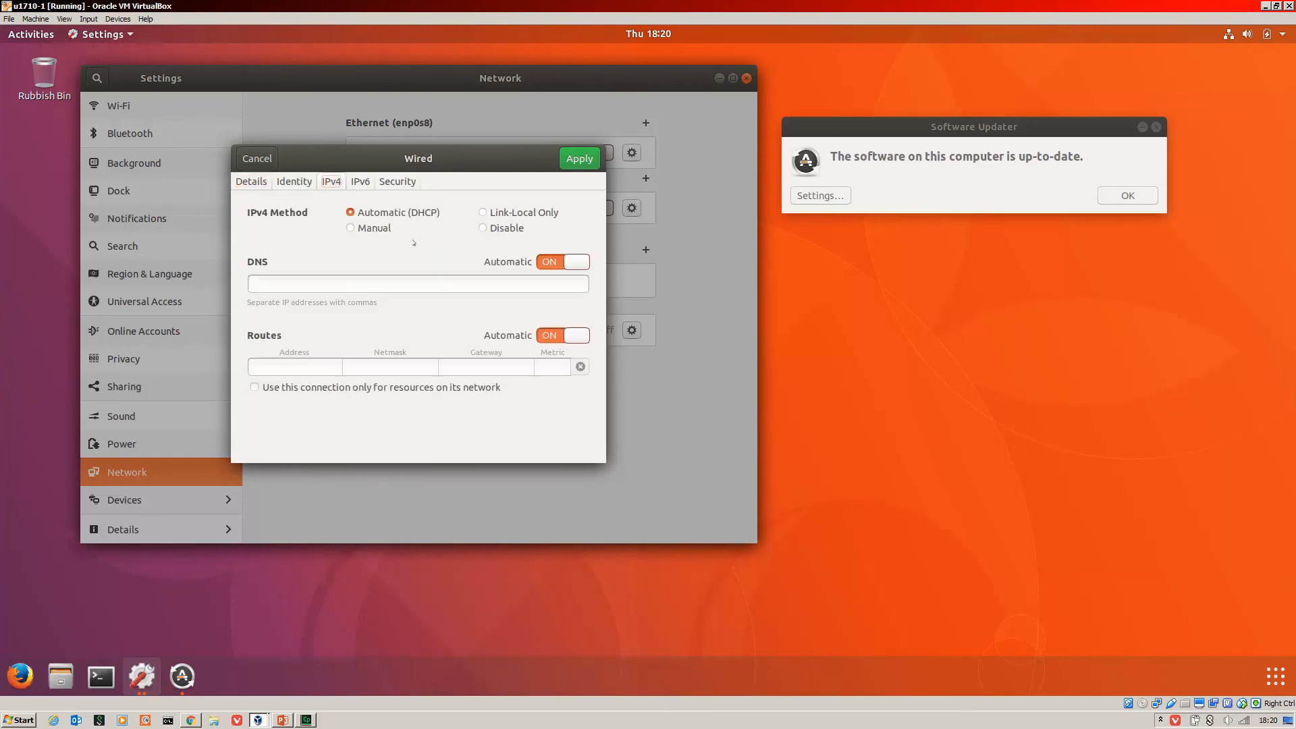
left_click(358, 181)
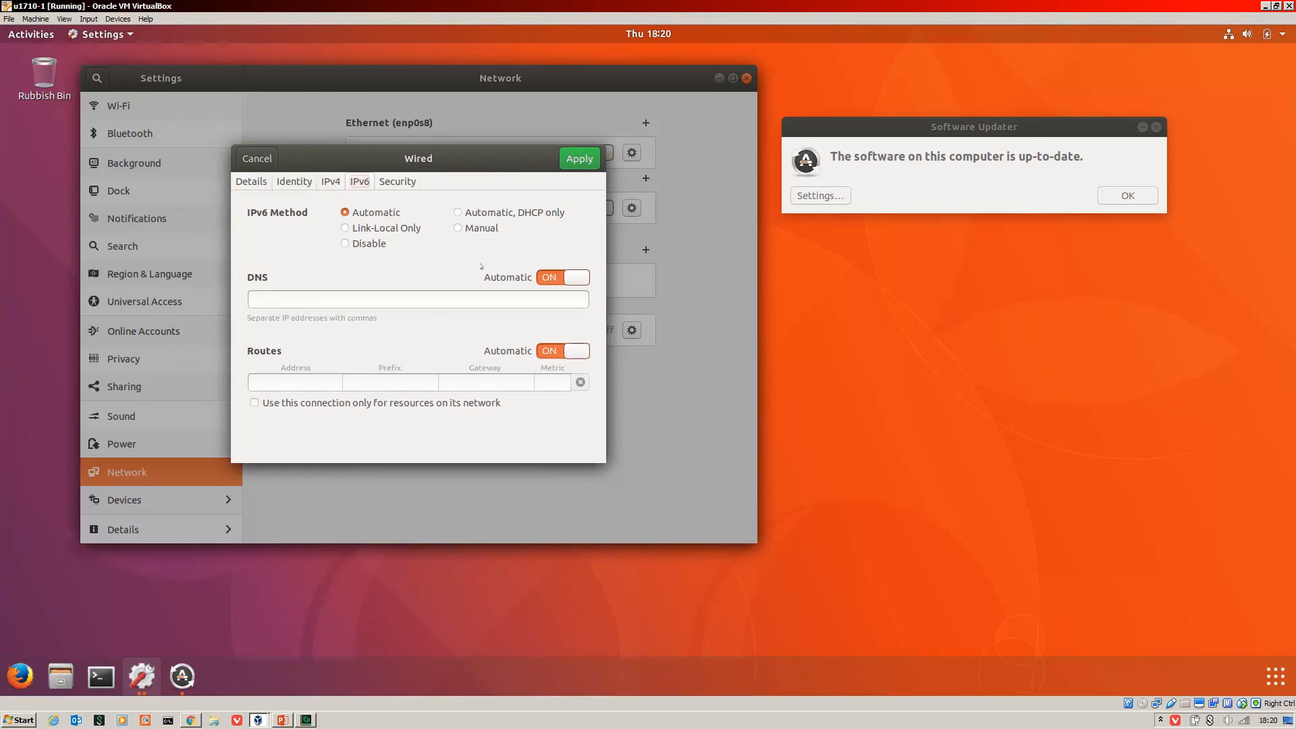
left_click(579, 158)
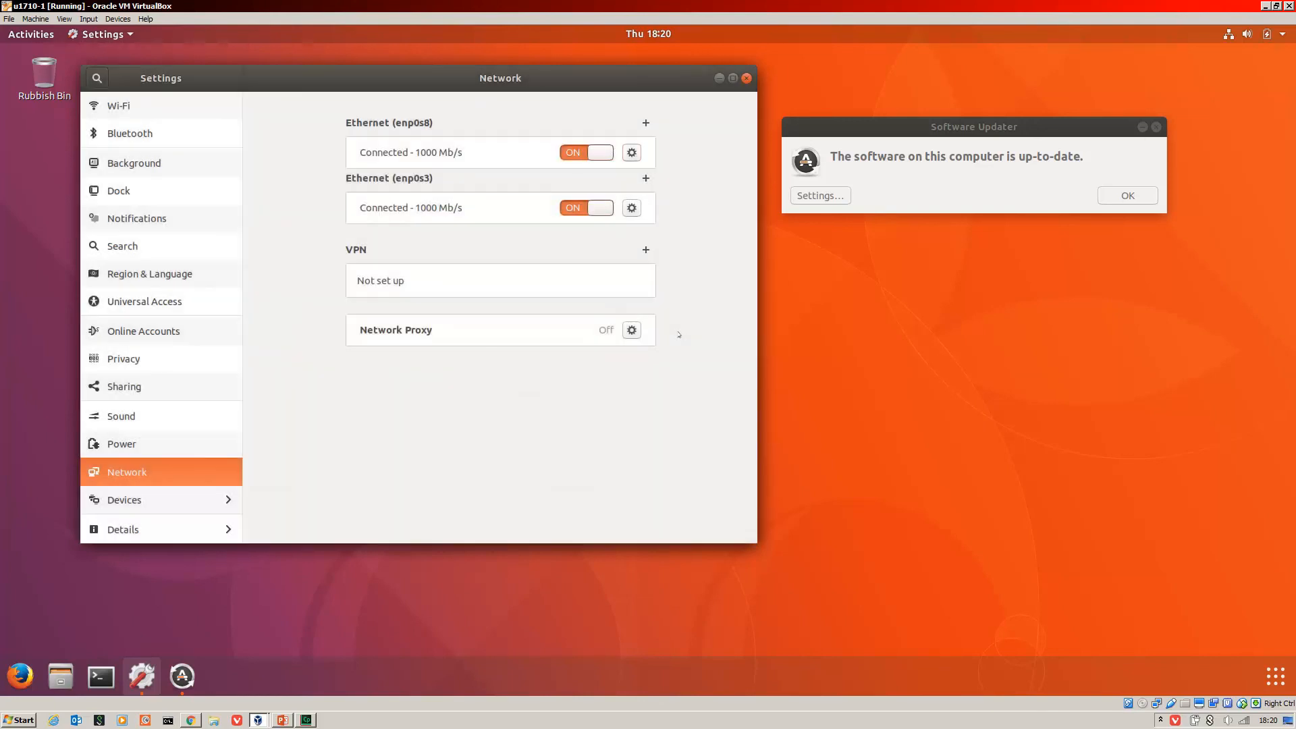
Confirm Ubuntu 17.10 on the About page, then dismiss Software Updater and close Settings.
left_click(133, 538)
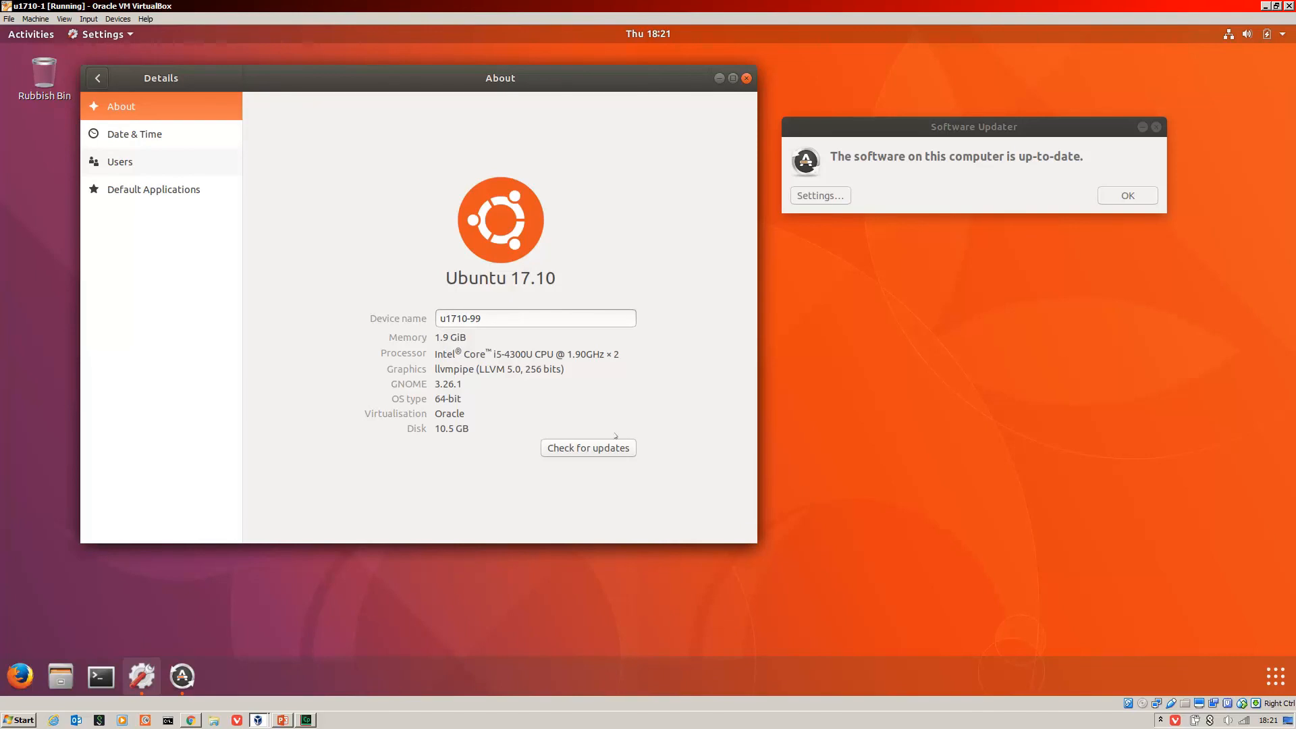
left_click(1128, 196)
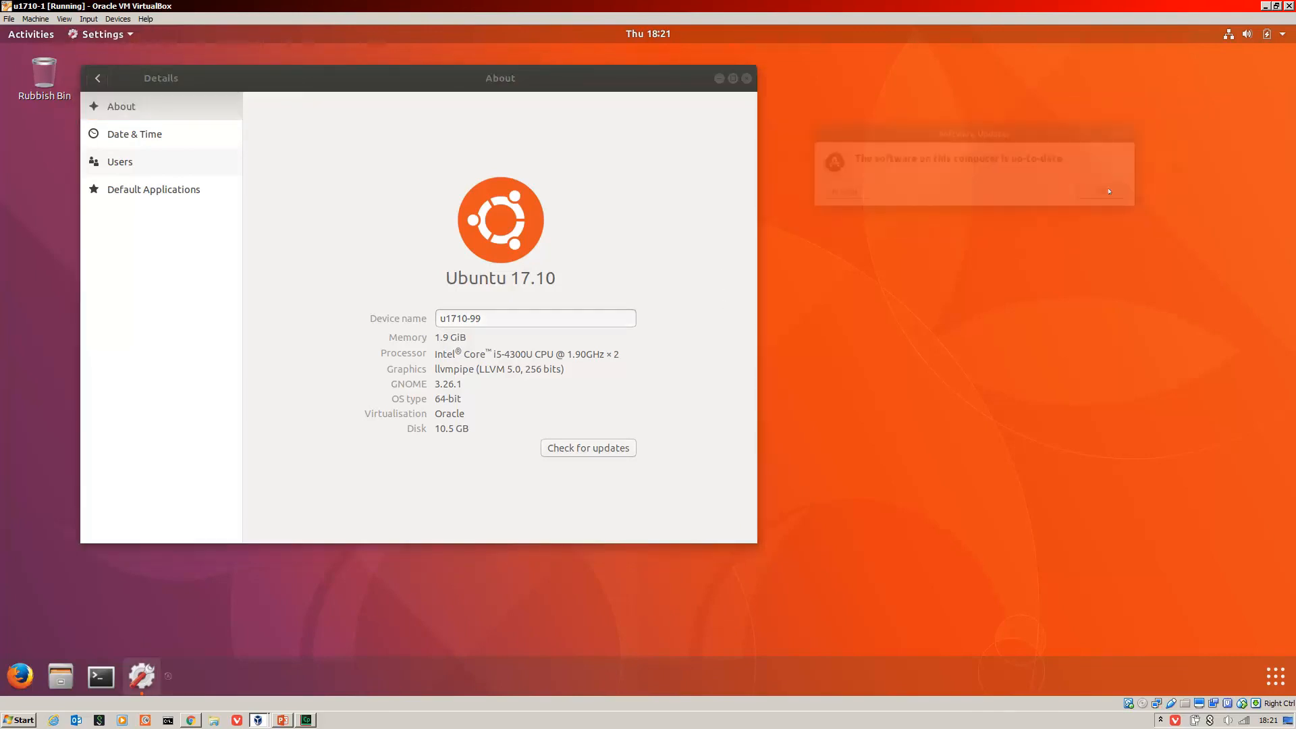
left_click(744, 80)
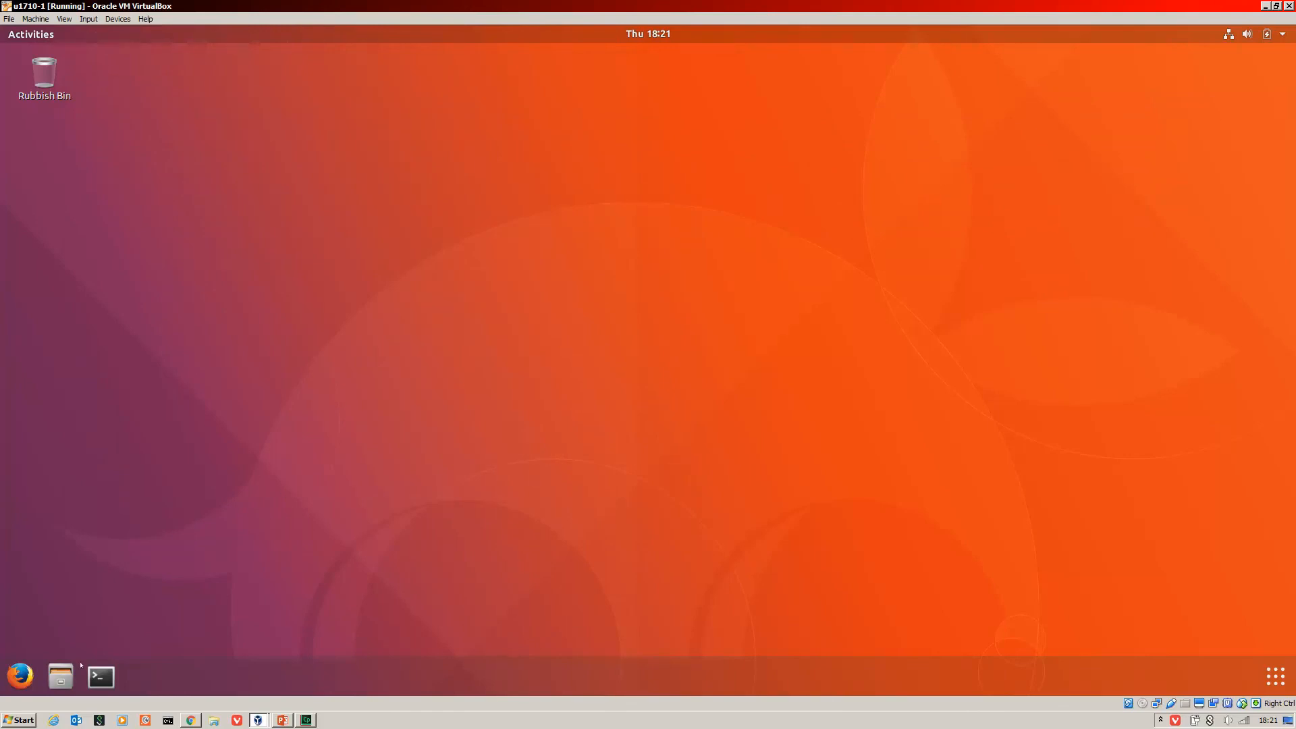
Launch a Terminal, position it near the screen centre, and glance through its File menu.
left_click(102, 678)
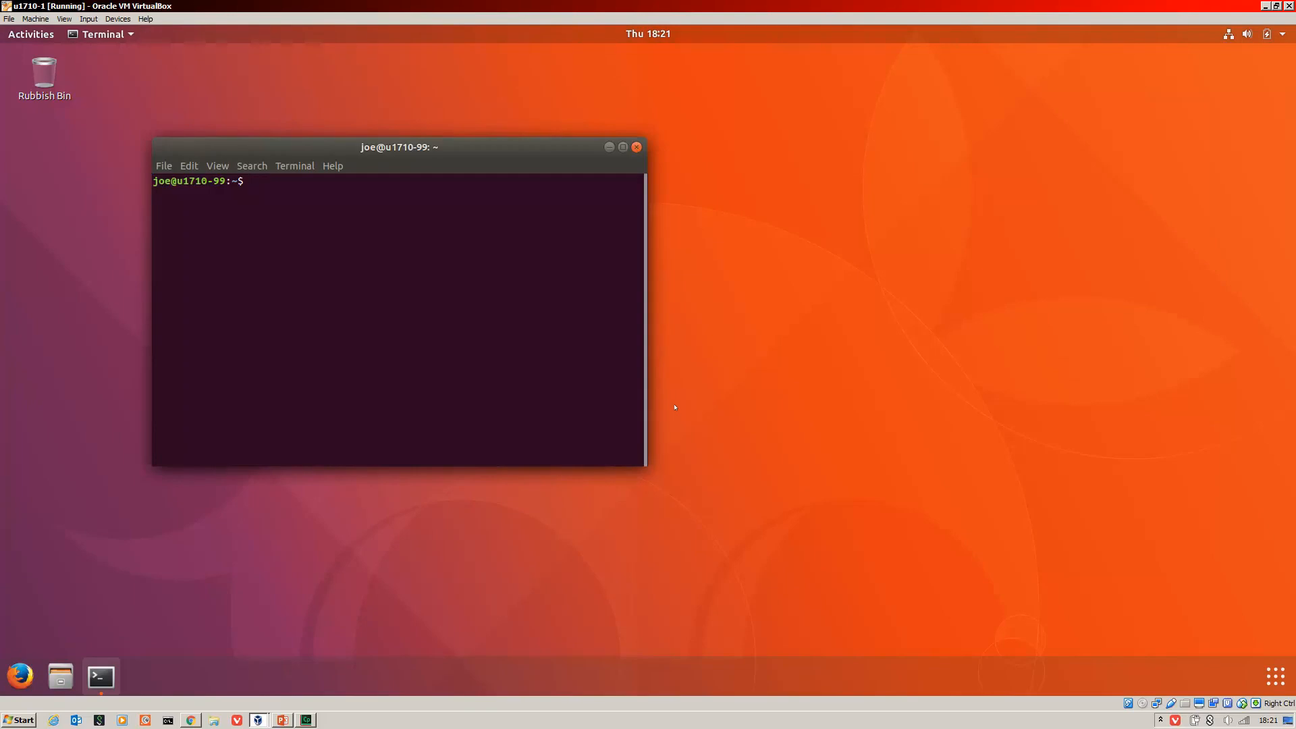
left_click_drag(563, 144, 805, 143)
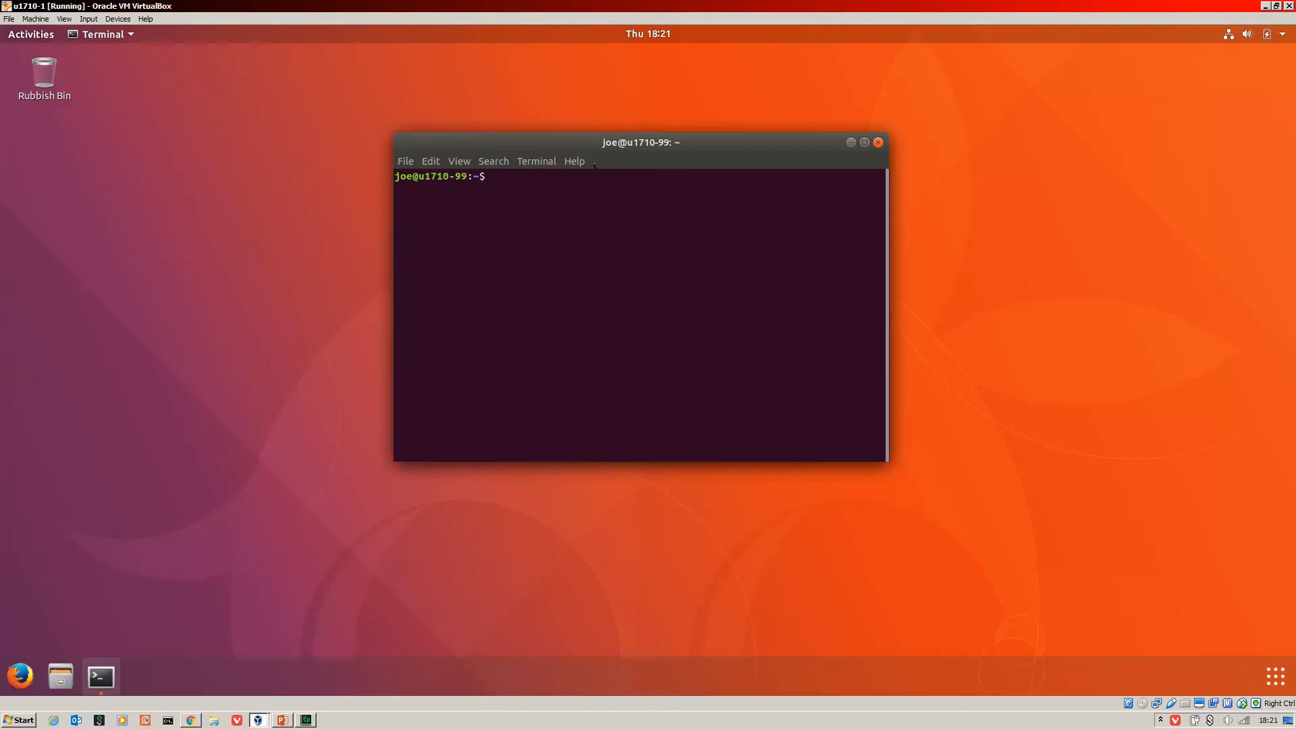
left_click_drag(626, 143, 820, 126)
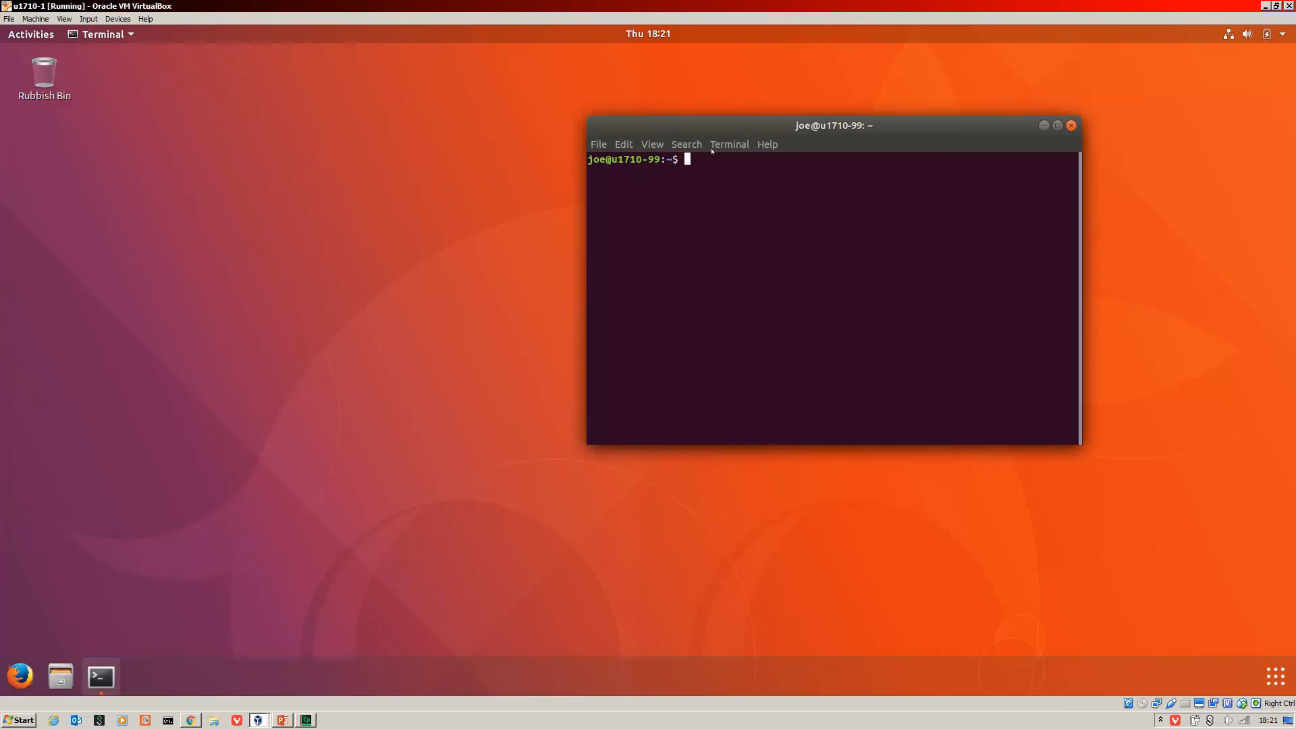
left_click_drag(672, 150, 492, 152)
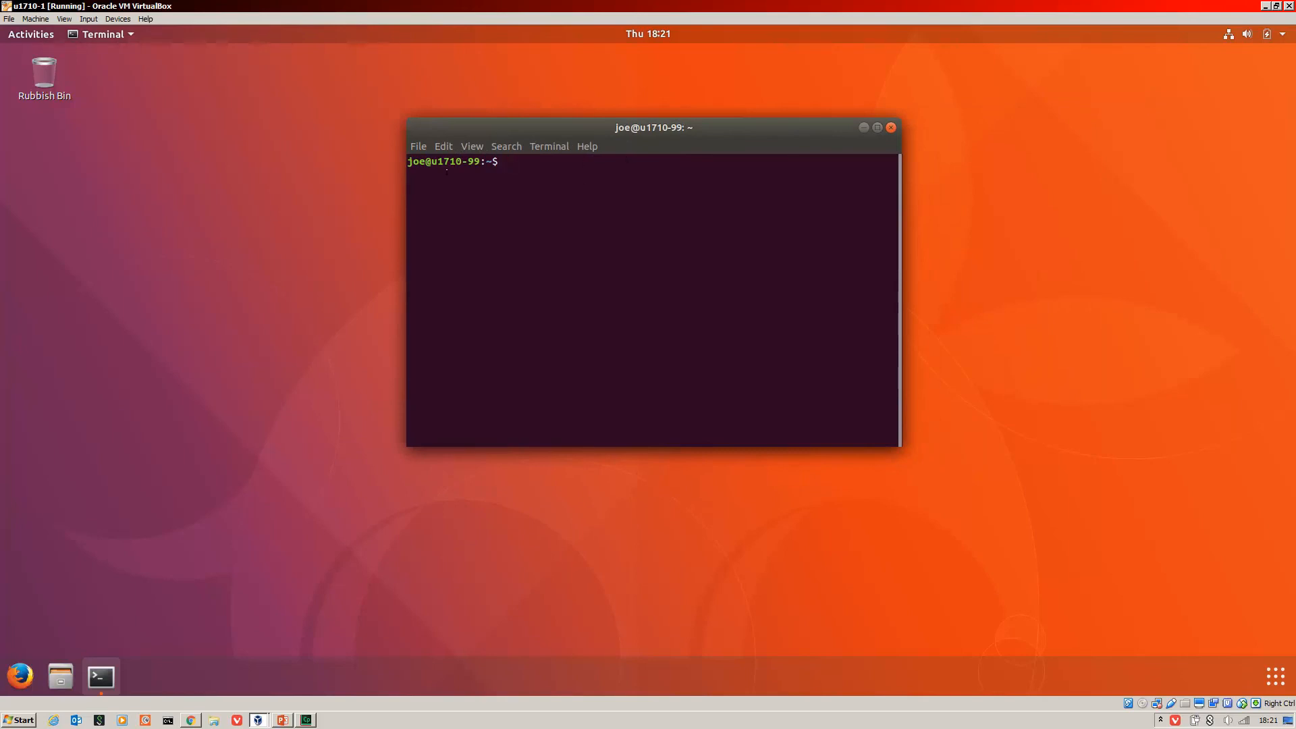
left_click(418, 146)
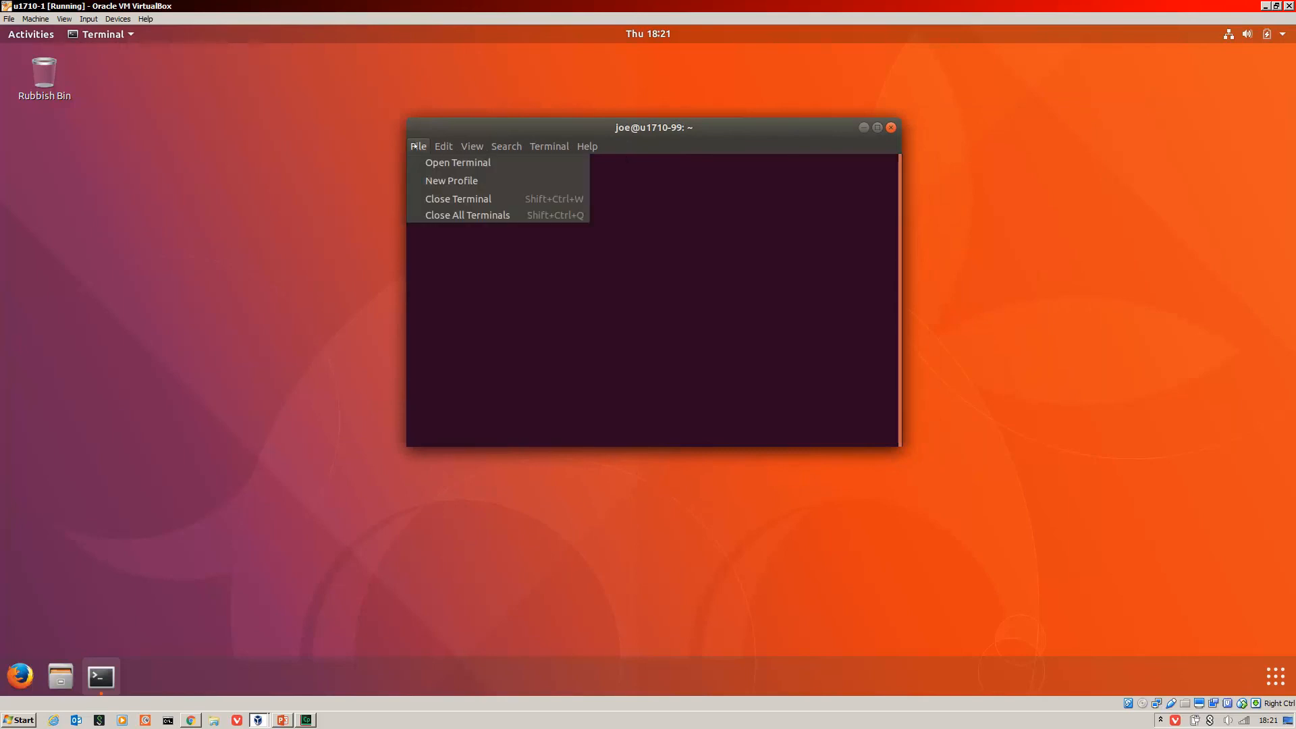
mouse_move(446, 144)
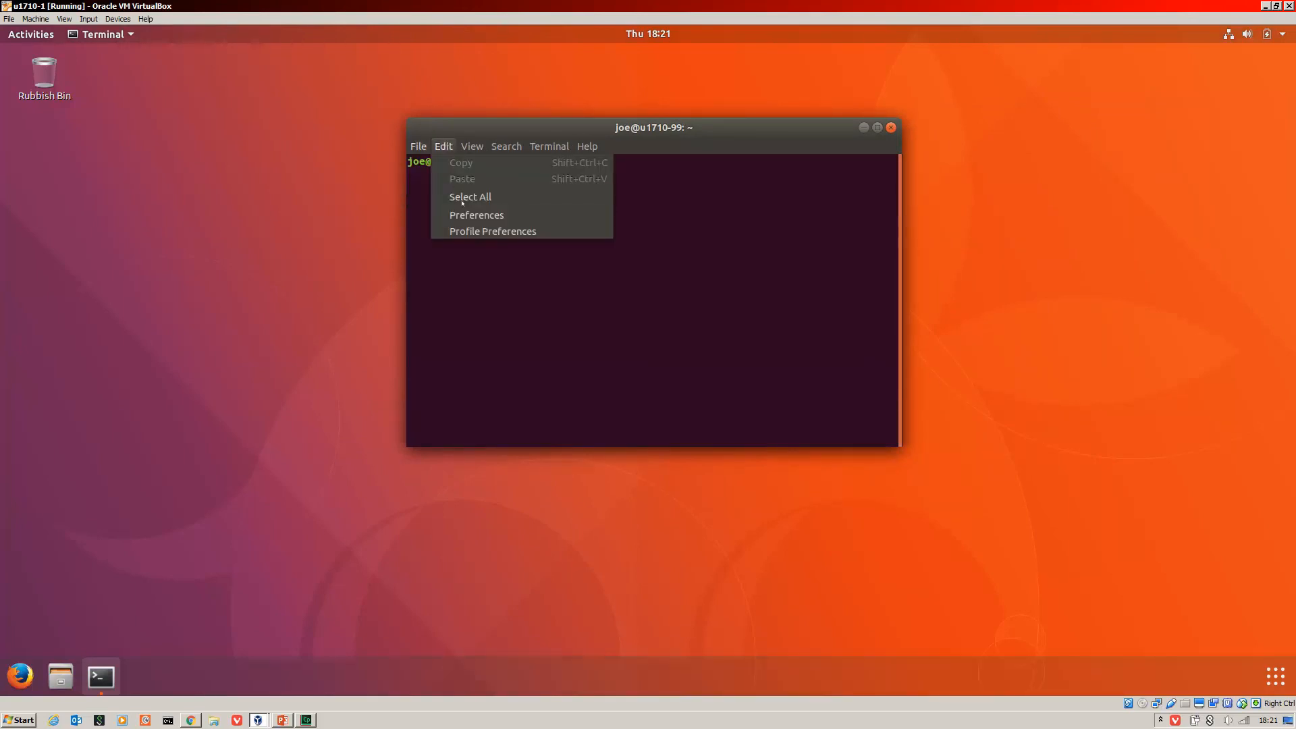
left_click(677, 207)
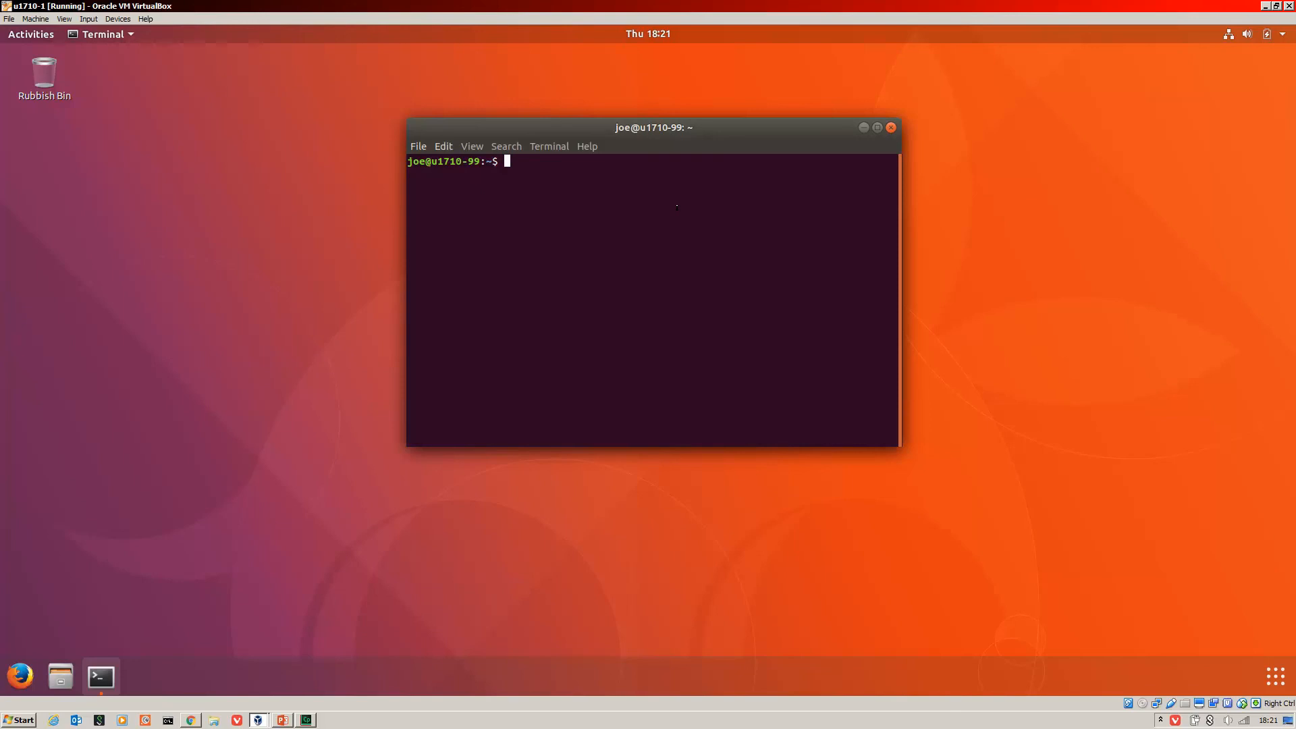
Run python (not found) and python3 (3.6.3), then suspend python3 with Ctrl+Z.
type("python")
key("Return")
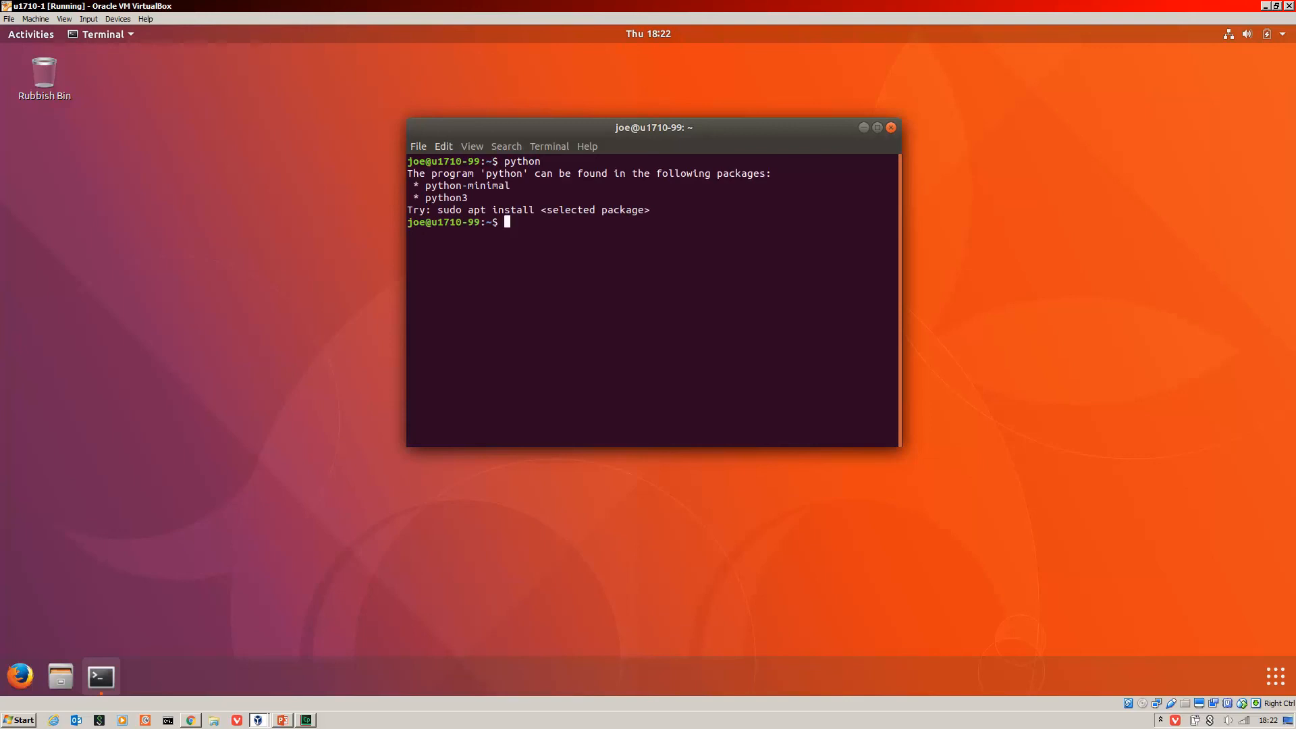
type("python3")
key("Return")
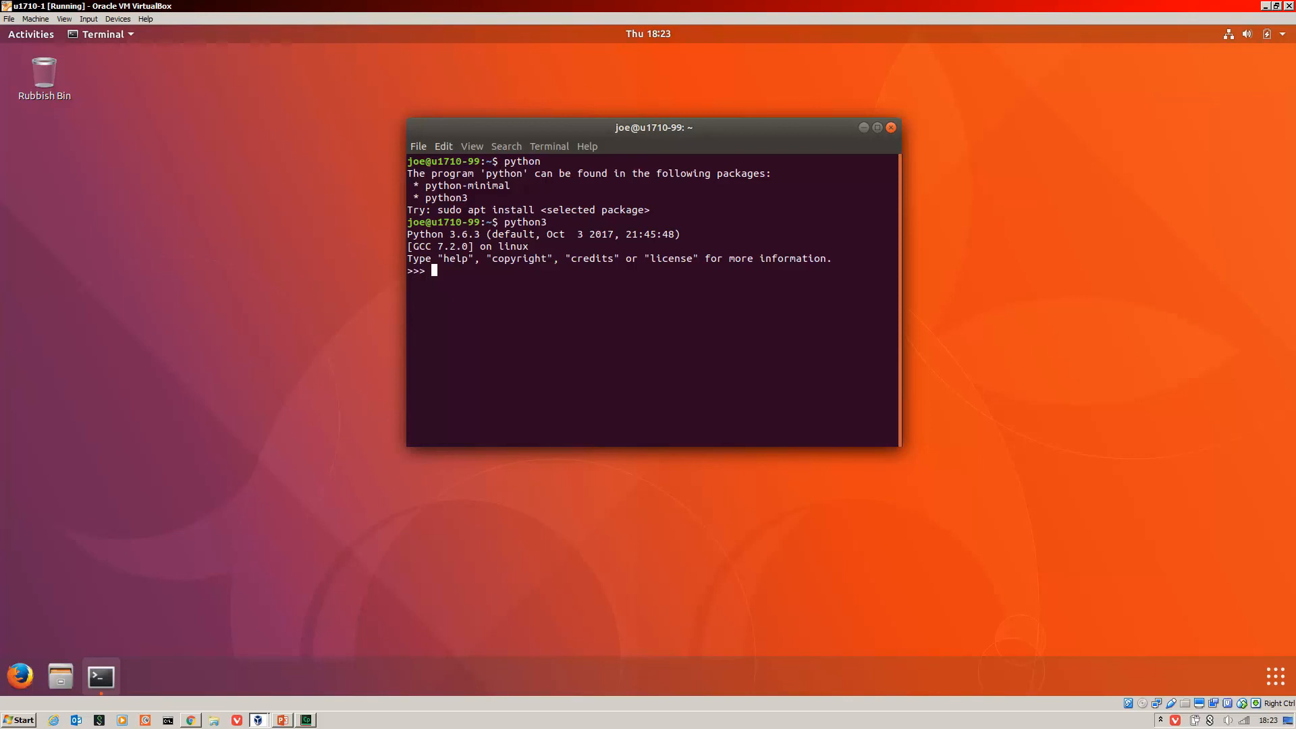
key("ctrl+z")
key("Return")
key("Return")
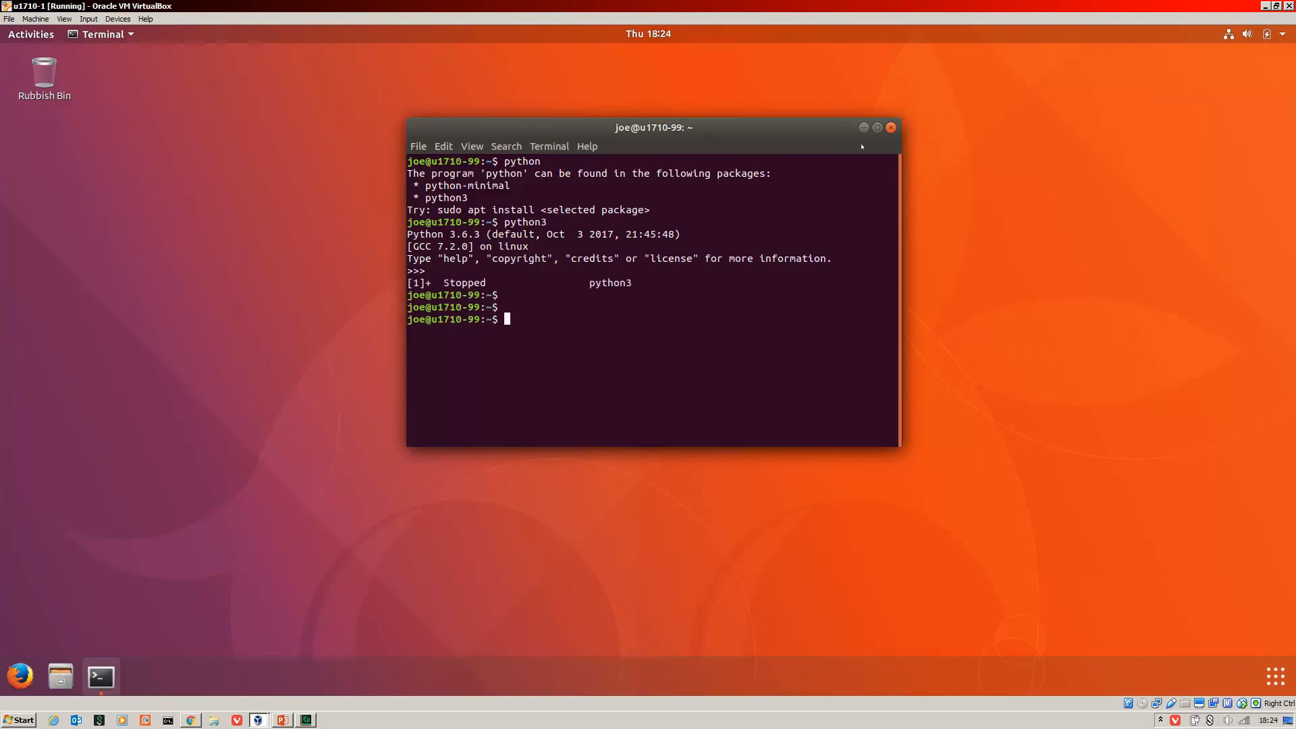
Run uname -a showing kernel 4.13.0-16-generic, then minimise the terminal.
type("uname -a")
key("Return")
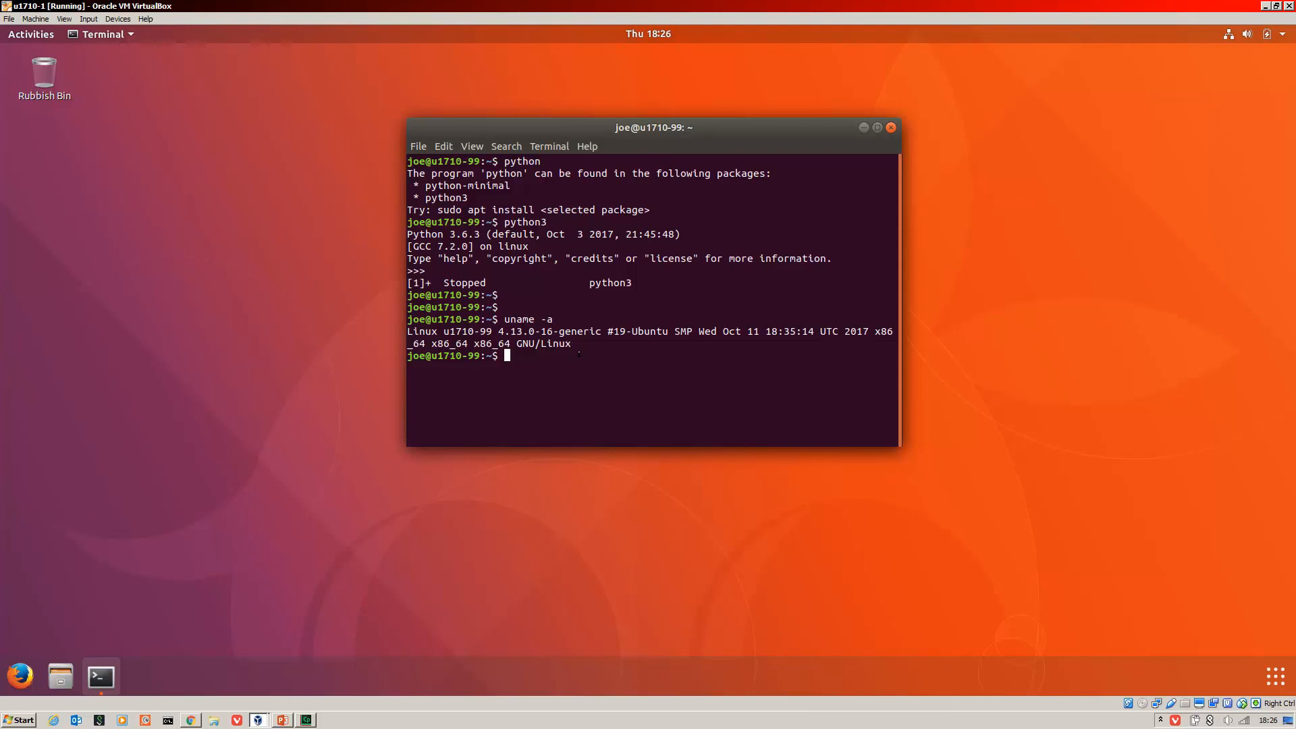
left_click_drag(649, 130, 556, 143)
left_click(770, 141)
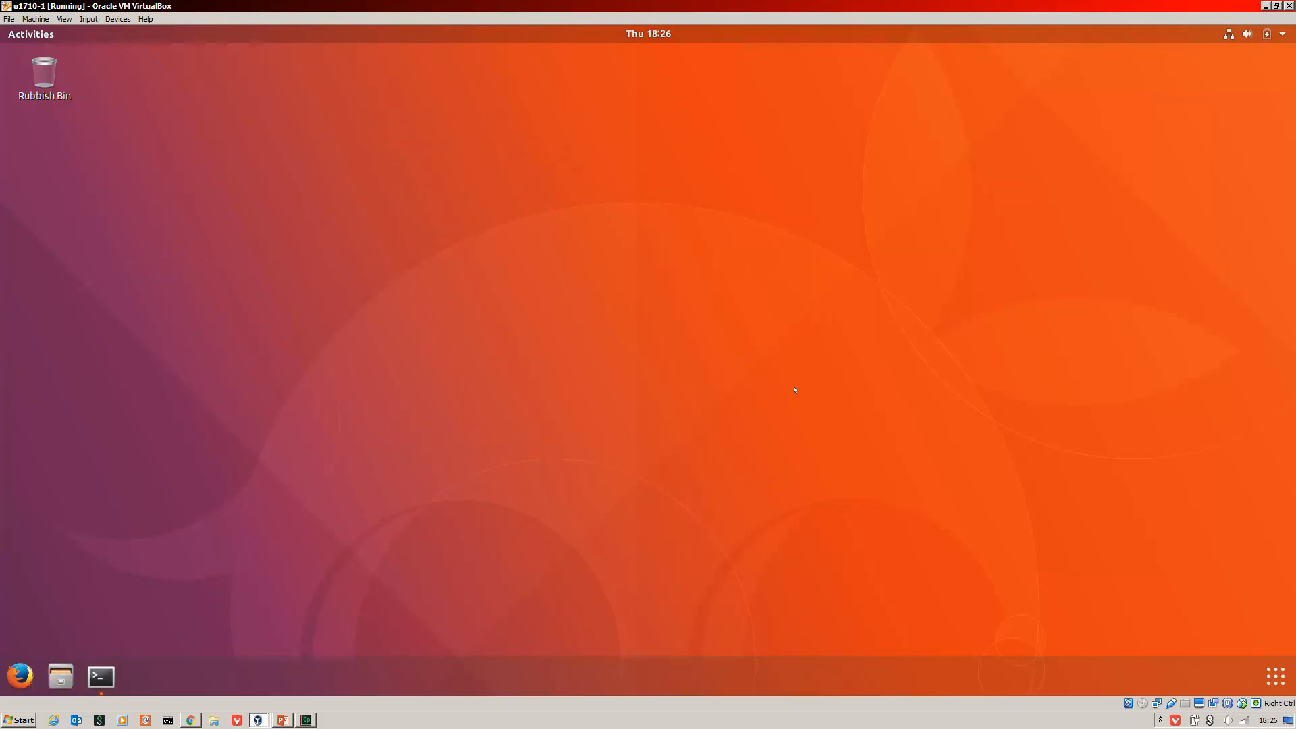